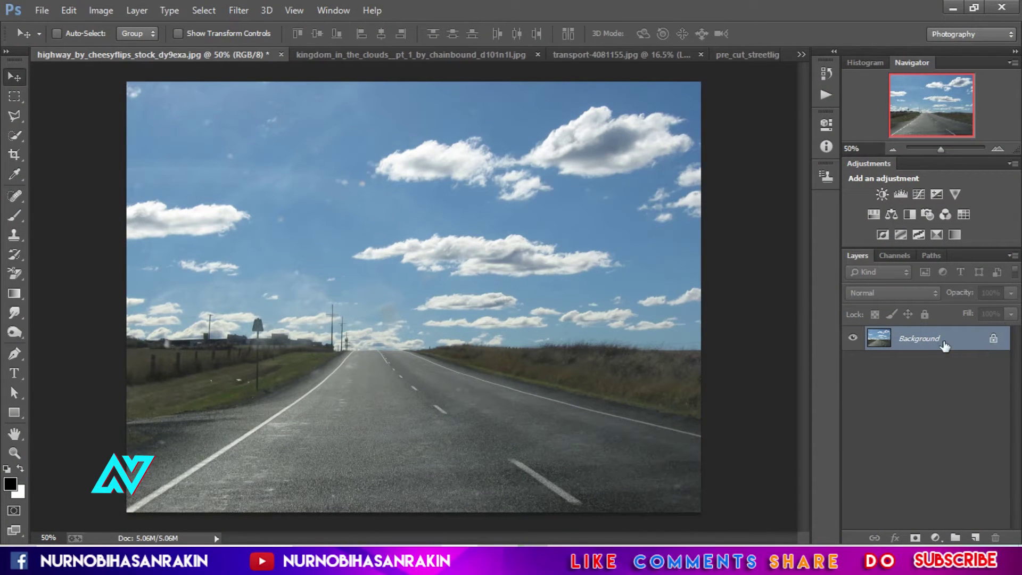
Unlock the highway background as Layer 0 and flip it horizontally with Free Transform
{"action": "left_click", "coordinate": [993, 339]}
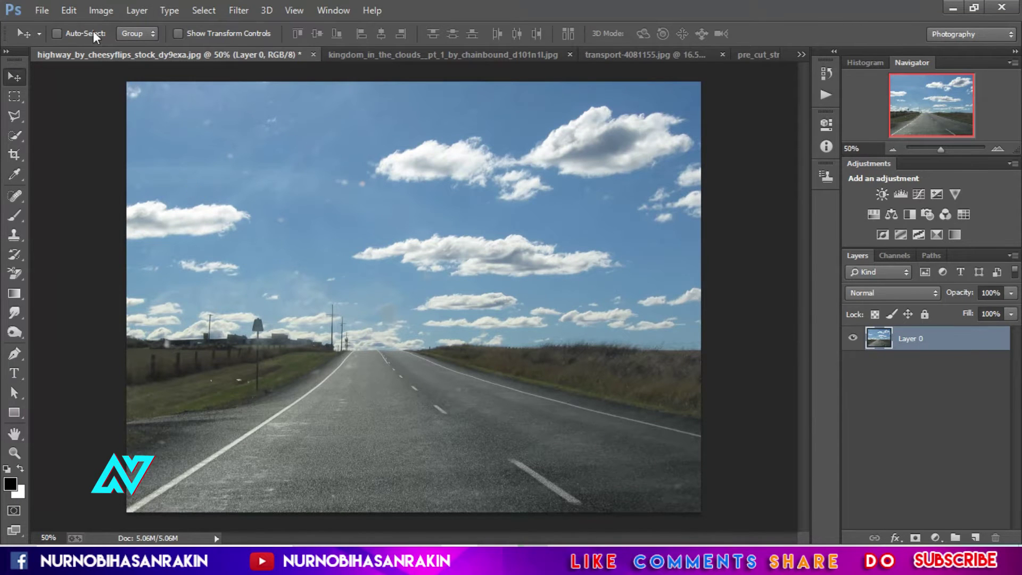
{"action": "left_click", "coordinate": [67, 11]}
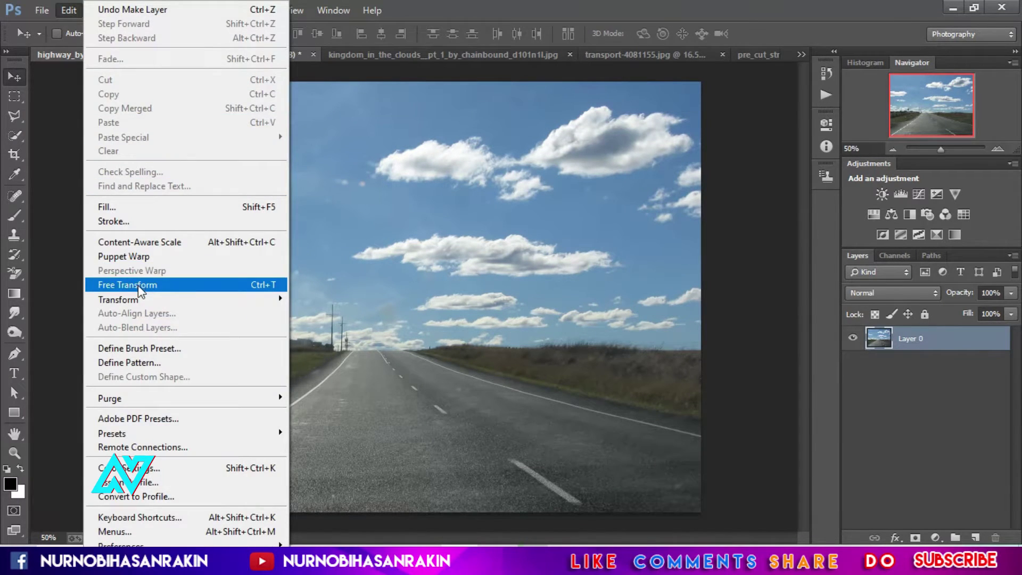
{"action": "left_click", "coordinate": [138, 285]}
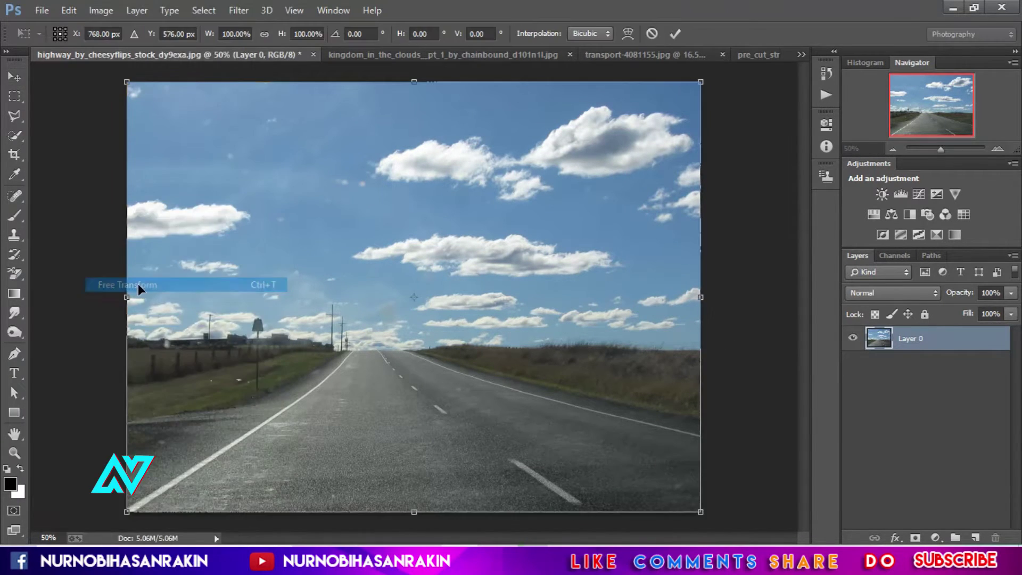
{"action": "right_click", "coordinate": [432, 370]}
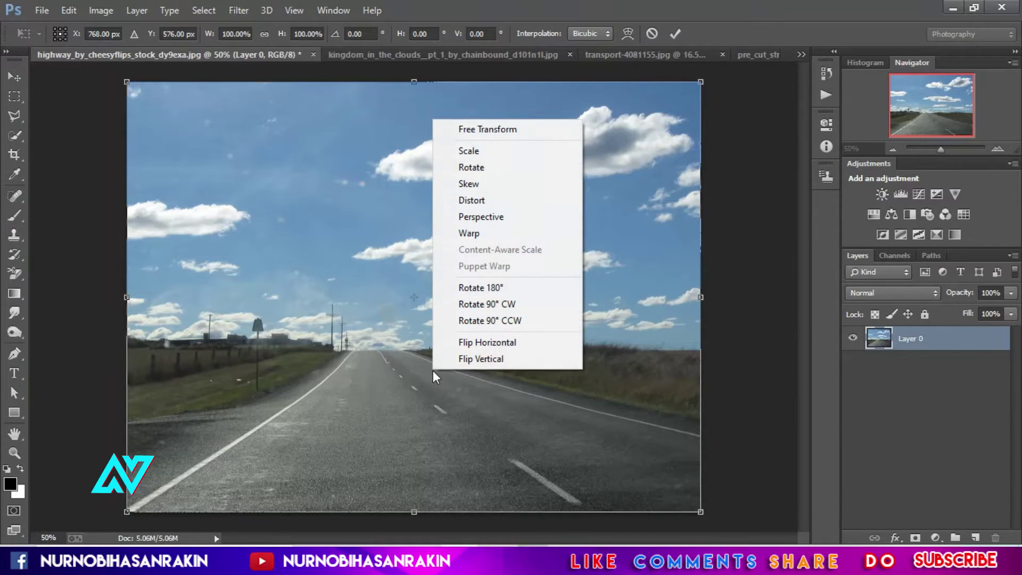
{"action": "left_click", "coordinate": [550, 345]}
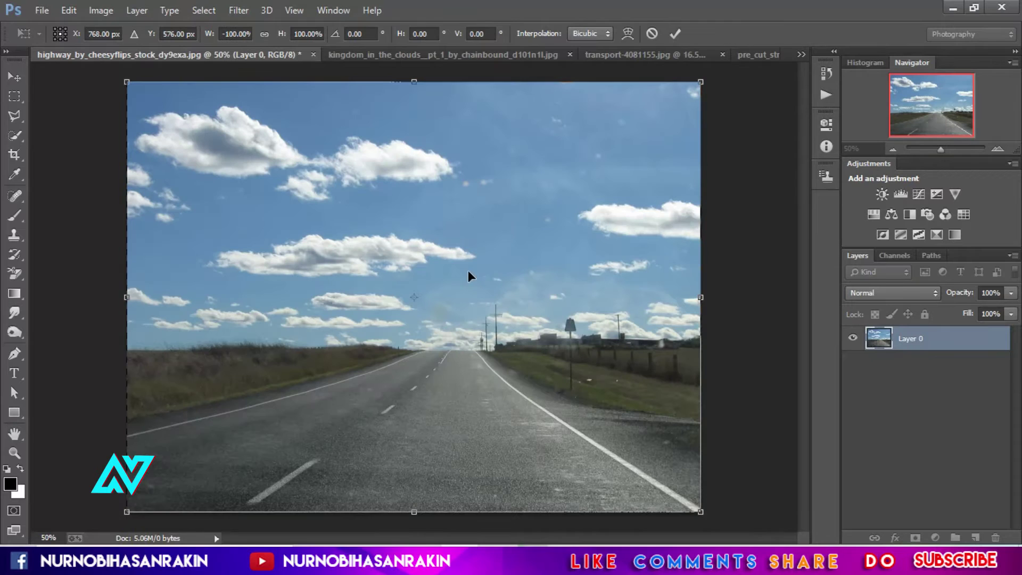
{"action": "left_click", "coordinate": [675, 31]}
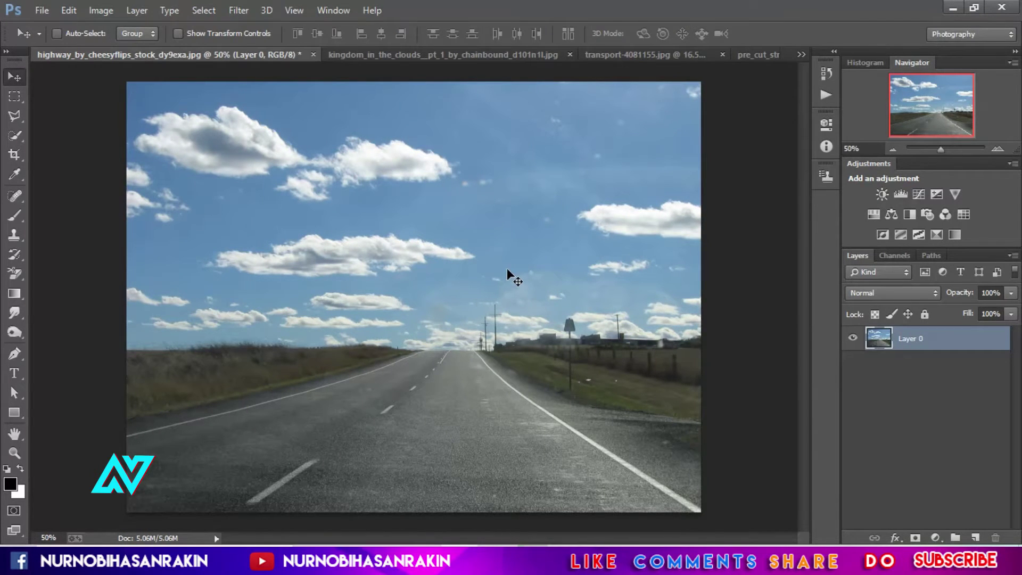
Drag the clouds image into the highway document as a new layer
{"action": "left_click", "coordinate": [438, 56]}
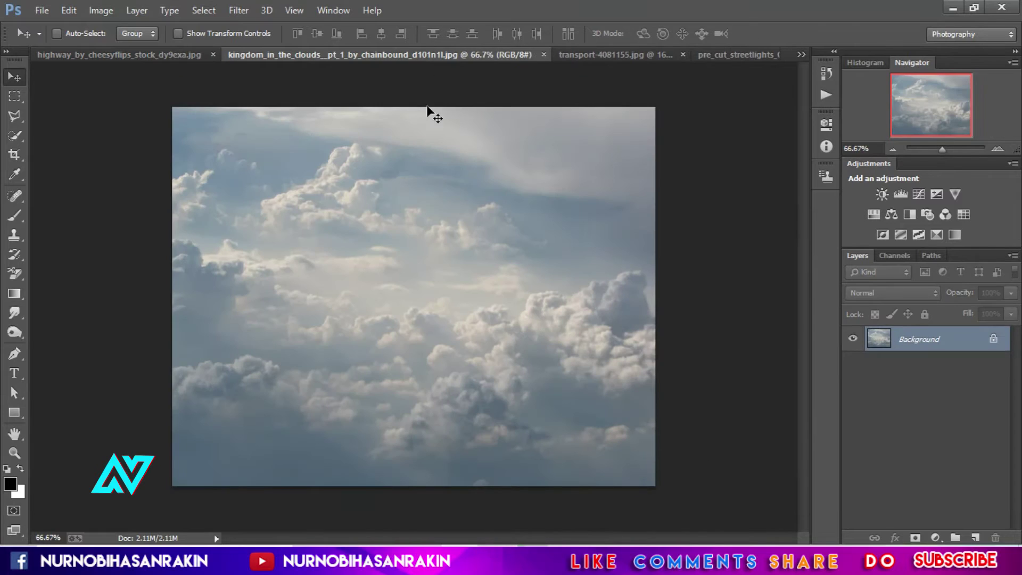
{"action": "mouse_move", "coordinate": [439, 257]}
{"action": "left_mouse_down"}
{"action": "mouse_move", "coordinate": [177, 59]}
{"action": "mouse_move", "coordinate": [193, 79]}
{"action": "left_mouse_up"}
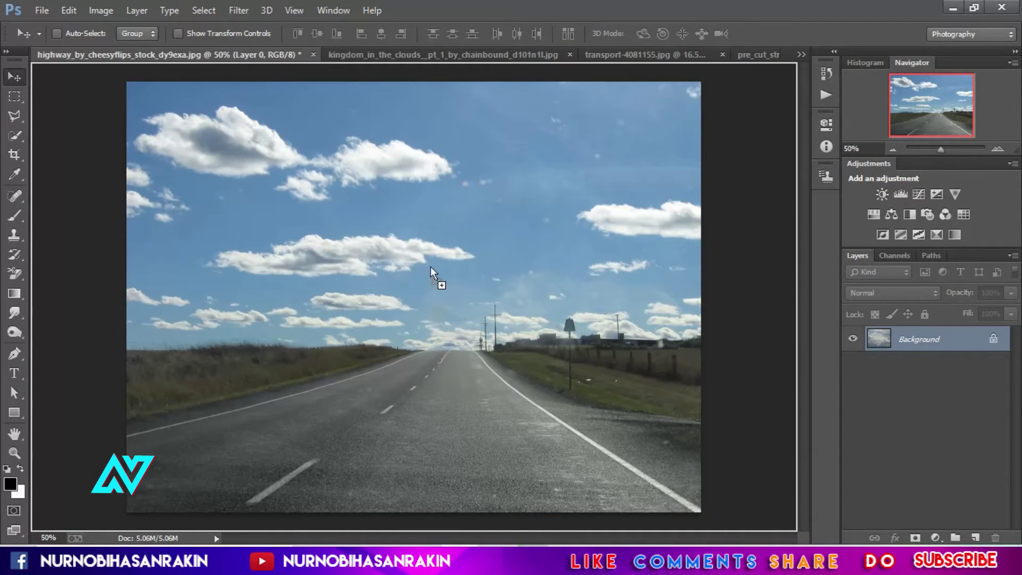
{"action": "mouse_move", "coordinate": [430, 266]}
{"action": "left_mouse_down"}
{"action": "mouse_move", "coordinate": [453, 293]}
{"action": "mouse_move", "coordinate": [358, 256]}
{"action": "mouse_move", "coordinate": [355, 226]}
{"action": "left_mouse_up"}
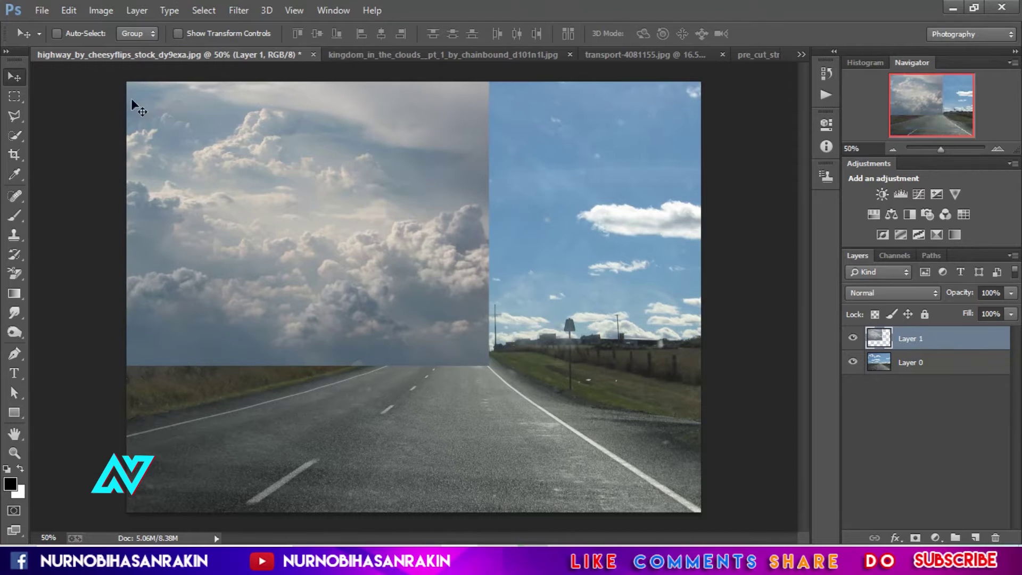
Scale the clouds to about 158% to fill the canvas and move them below the highway layer
{"action": "left_click", "coordinate": [77, 14]}
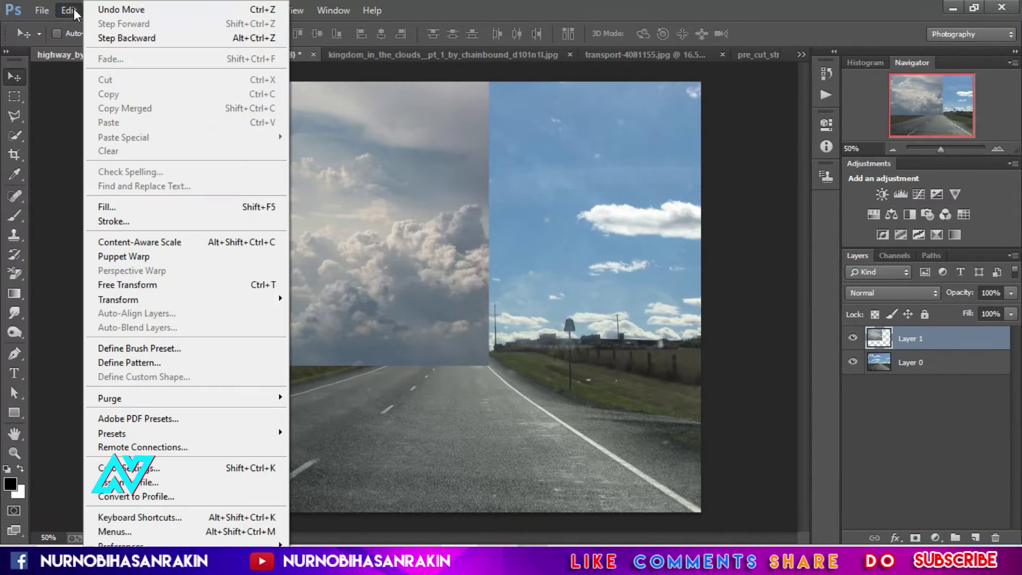
{"action": "left_click", "coordinate": [158, 288]}
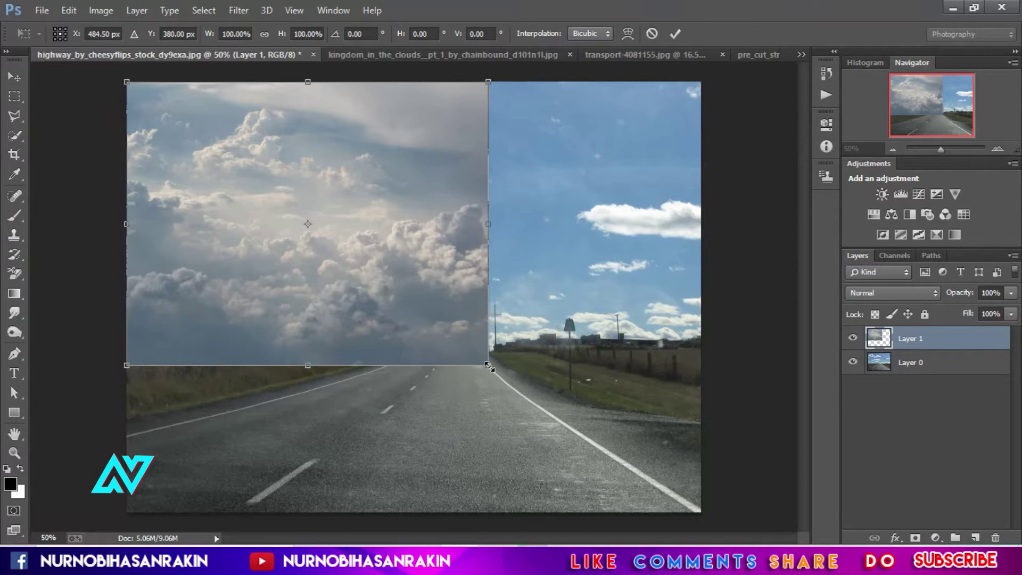
{"action": "left_click_drag", "start_coordinate": [488, 366], "coordinate": [651, 518]}
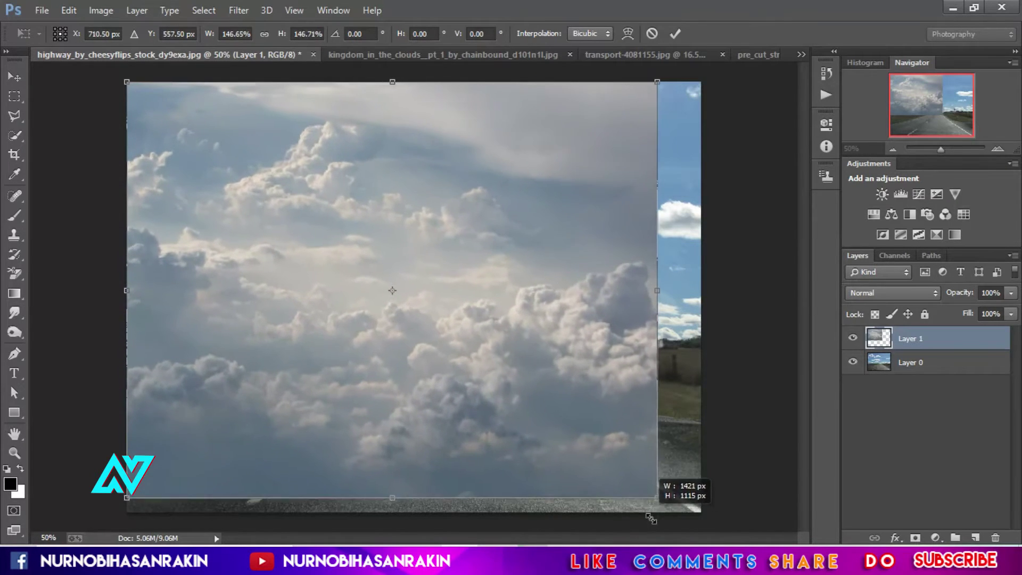
{"action": "left_click_drag", "start_coordinate": [650, 518], "coordinate": [689, 541]}
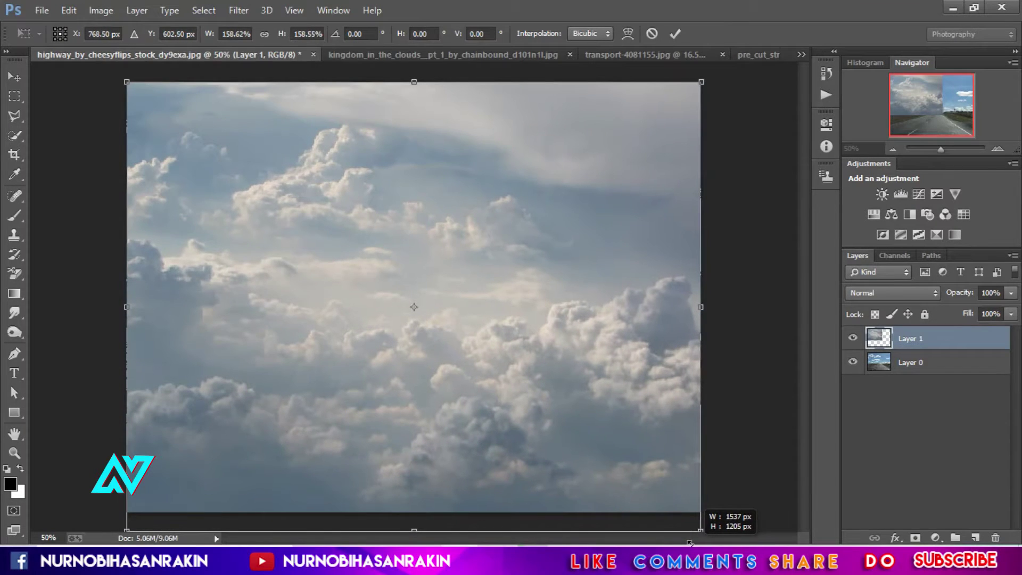
{"action": "left_click_drag", "start_coordinate": [589, 433], "coordinate": [590, 404]}
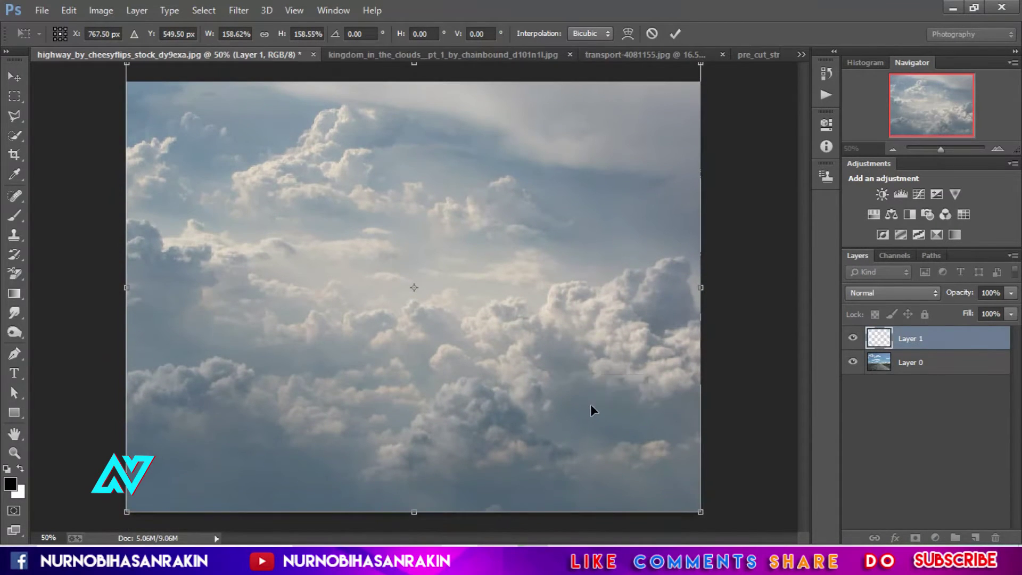
{"action": "left_click", "coordinate": [675, 34]}
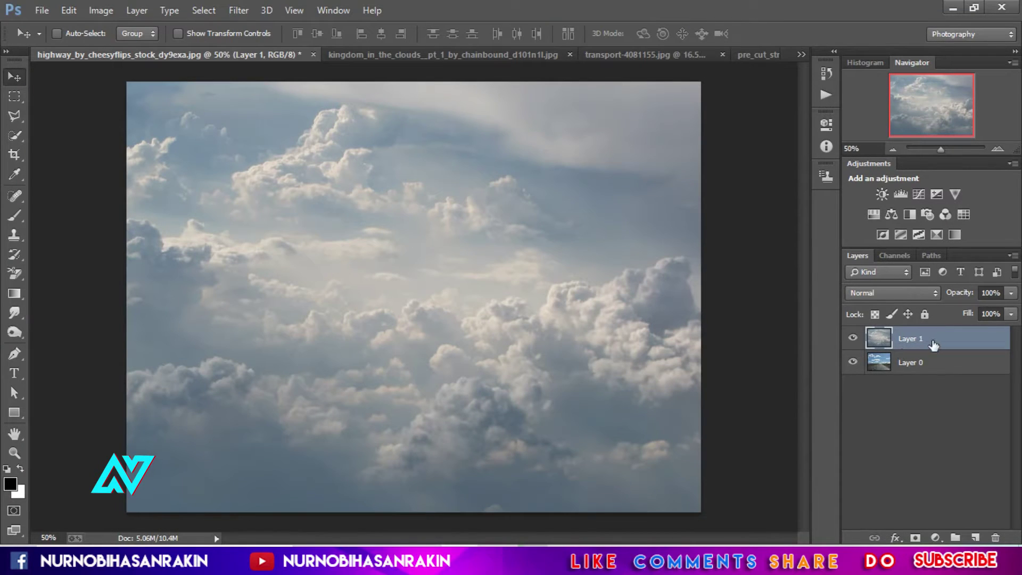
{"action": "left_click_drag", "start_coordinate": [939, 335], "coordinate": [939, 376]}
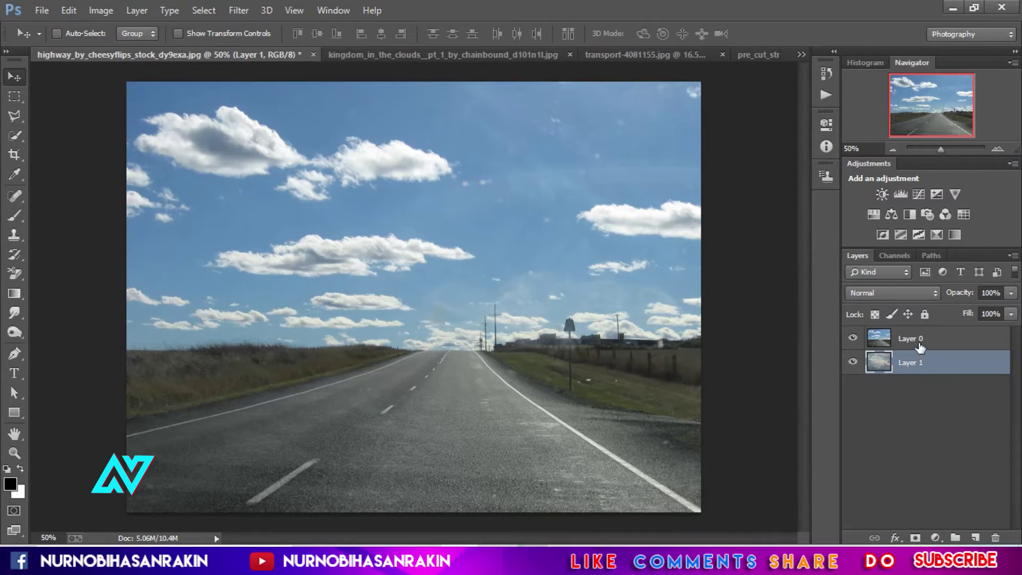
Add a mask to the highway layer and paint out the upper sky with a 700 px brush
{"action": "left_click", "coordinate": [913, 345]}
{"action": "left_click", "coordinate": [915, 537]}
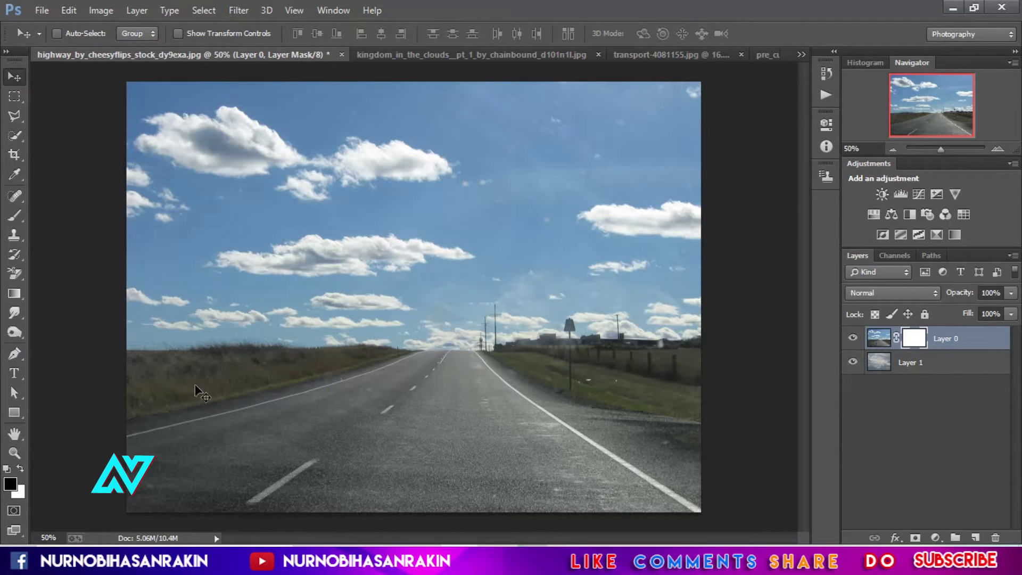
{"action": "left_click", "coordinate": [11, 215]}
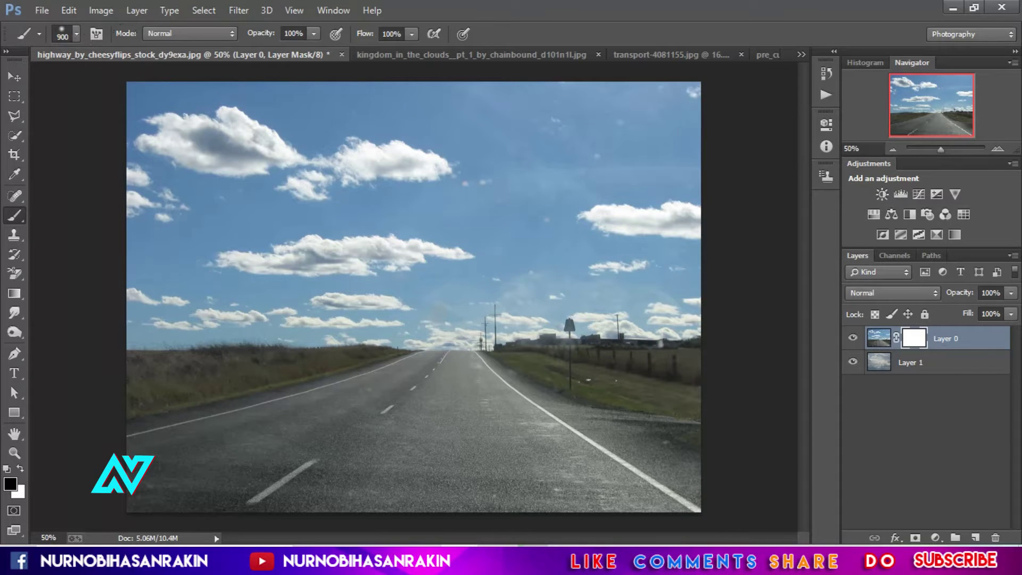
{"action": "key", "text": "bracketleft"}
{"action": "key", "text": "bracketleft"}
{"action": "left_click_drag", "start_coordinate": [276, 176], "coordinate": [154, 70]}
{"action": "left_click_drag", "start_coordinate": [330, 122], "coordinate": [143, 107]}
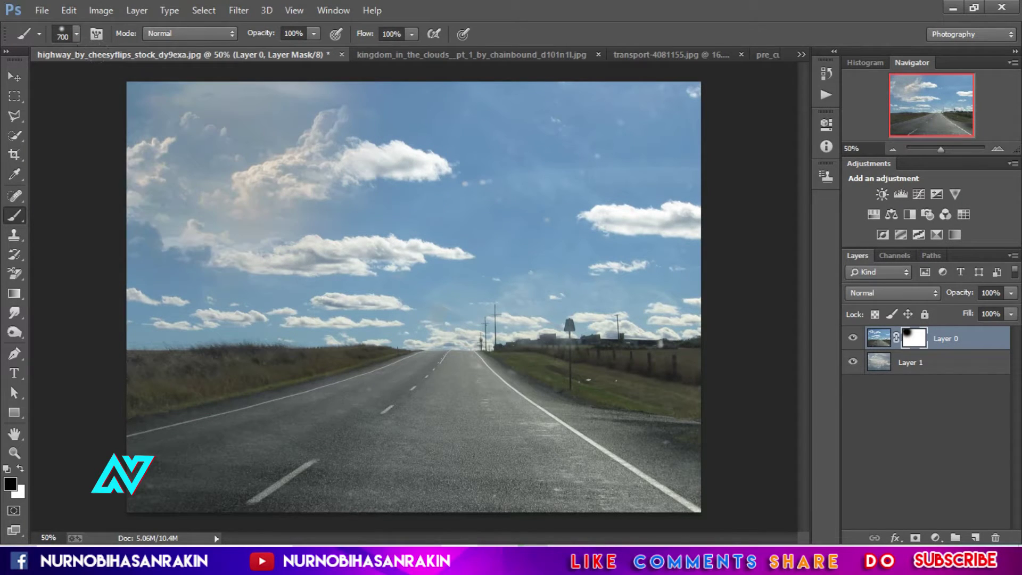
{"action": "left_click_drag", "start_coordinate": [266, 160], "coordinate": [665, 213]}
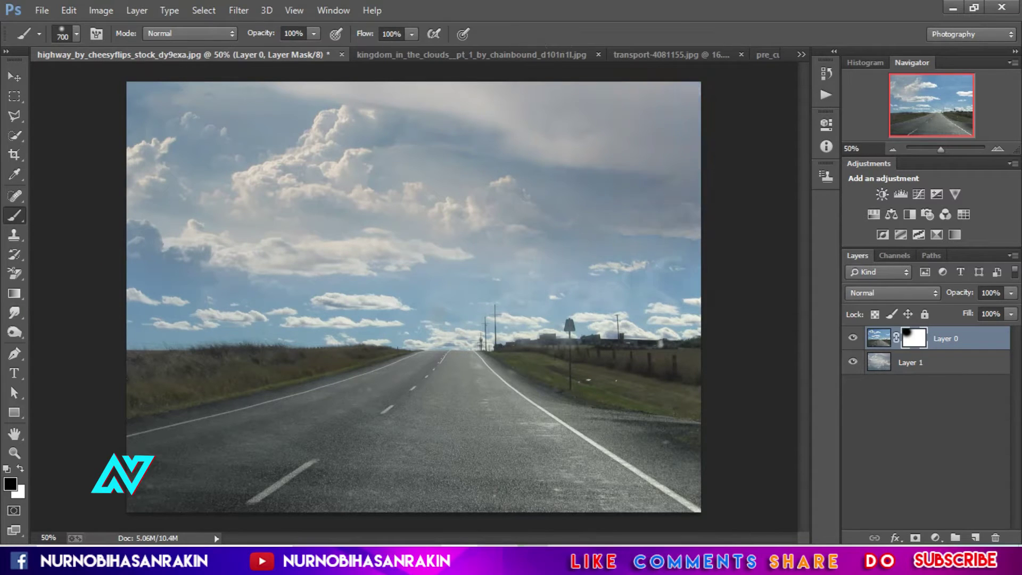
{"action": "left_click_drag", "start_coordinate": [288, 93], "coordinate": [117, 107]}
Paint out the left sky and horizon with a 600 px brush, then resize it to 175
{"action": "key", "text": "bracketleft"}
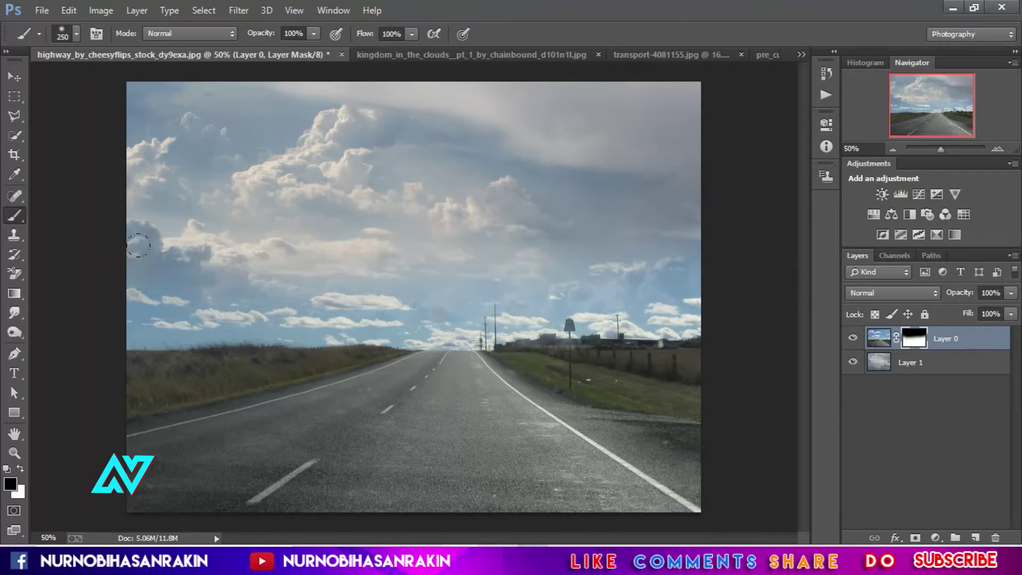
{"action": "left_click_drag", "start_coordinate": [138, 244], "coordinate": [120, 256]}
{"action": "mouse_move", "coordinate": [270, 280]}
{"action": "left_mouse_down"}
{"action": "mouse_move", "coordinate": [138, 367]}
{"action": "mouse_move", "coordinate": [298, 325]}
{"action": "mouse_move", "coordinate": [373, 287]}
{"action": "mouse_move", "coordinate": [617, 256]}
{"action": "mouse_move", "coordinate": [670, 298]}
{"action": "mouse_move", "coordinate": [612, 405]}
{"action": "mouse_move", "coordinate": [389, 270]}
{"action": "mouse_move", "coordinate": [313, 269]}
{"action": "mouse_move", "coordinate": [297, 321]}
{"action": "mouse_move", "coordinate": [109, 383]}
{"action": "mouse_move", "coordinate": [294, 331]}
{"action": "mouse_move", "coordinate": [168, 349]}
{"action": "mouse_move", "coordinate": [408, 290]}
{"action": "mouse_move", "coordinate": [511, 308]}
{"action": "mouse_move", "coordinate": [605, 362]}
{"action": "mouse_move", "coordinate": [659, 442]}
{"action": "mouse_move", "coordinate": [367, 305]}
{"action": "mouse_move", "coordinate": [585, 357]}
{"action": "left_mouse_up"}
{"action": "key", "text": "bracketright"}
{"action": "key", "text": "bracketright"}
{"action": "key", "text": "bracketleft"}
{"action": "key", "text": "bracketleft"}
{"action": "key", "text": "bracketleft"}
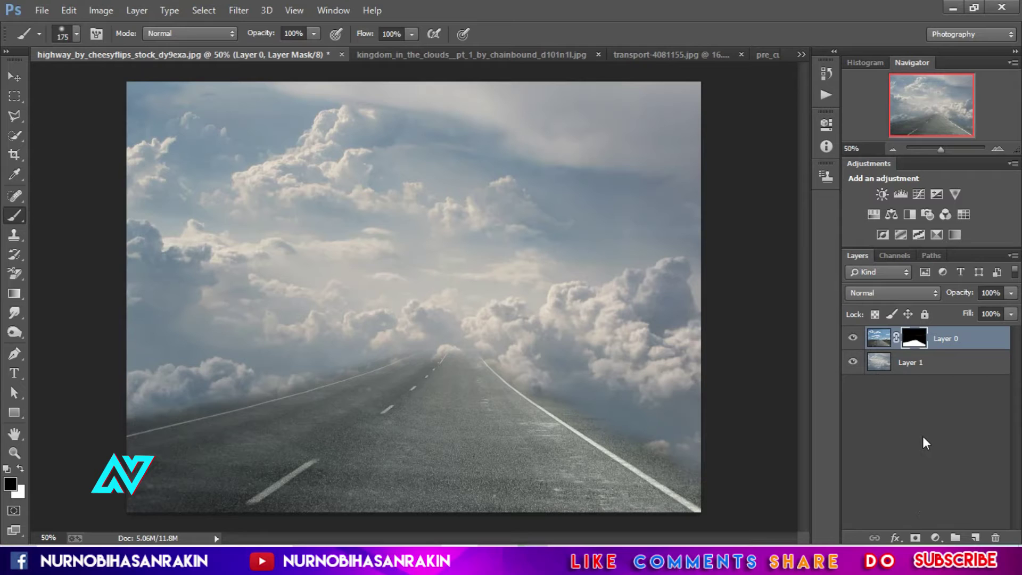
Toggle the highway and clouds layers' visibility to check the mask, then return to the clouds document
{"action": "left_click", "coordinate": [852, 338]}
{"action": "left_click", "coordinate": [852, 338]}
{"action": "left_click", "coordinate": [852, 361]}
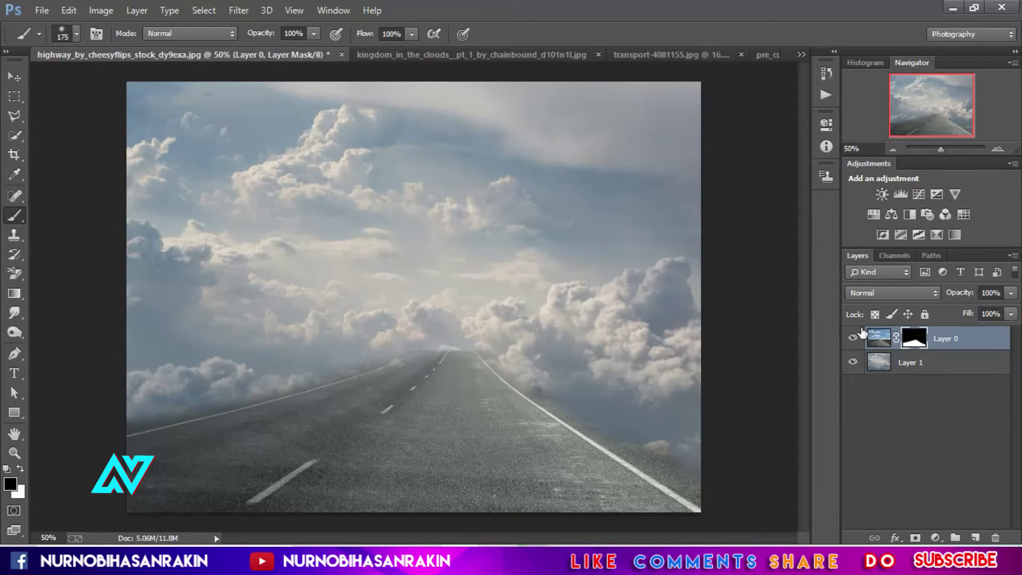
{"action": "left_click", "coordinate": [480, 54]}
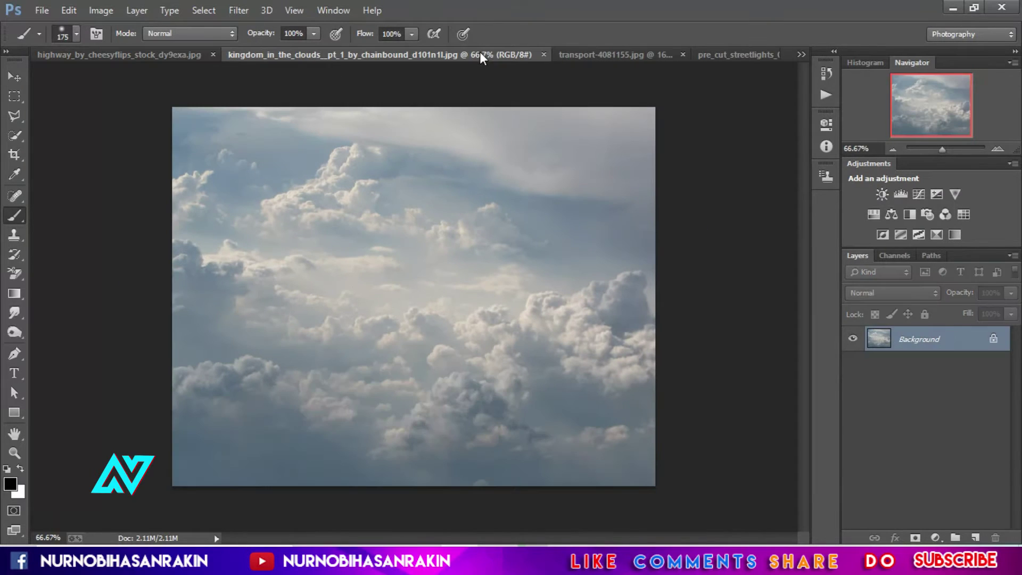
Close the clouds file and drag the cut-out blue car onto the highway road
{"action": "left_click", "coordinate": [544, 54]}
{"action": "left_click", "coordinate": [485, 54]}
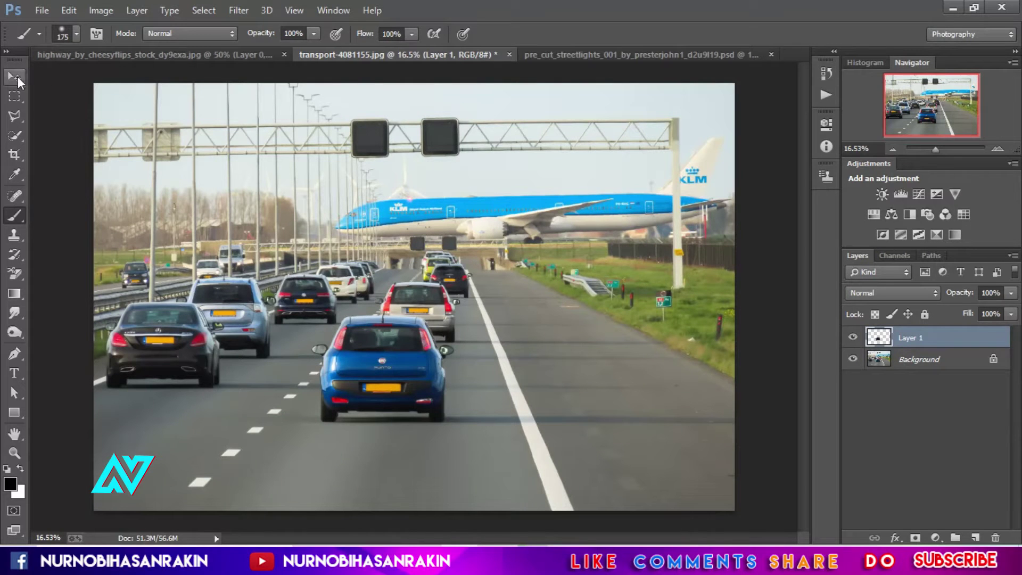
{"action": "left_click", "coordinate": [15, 76]}
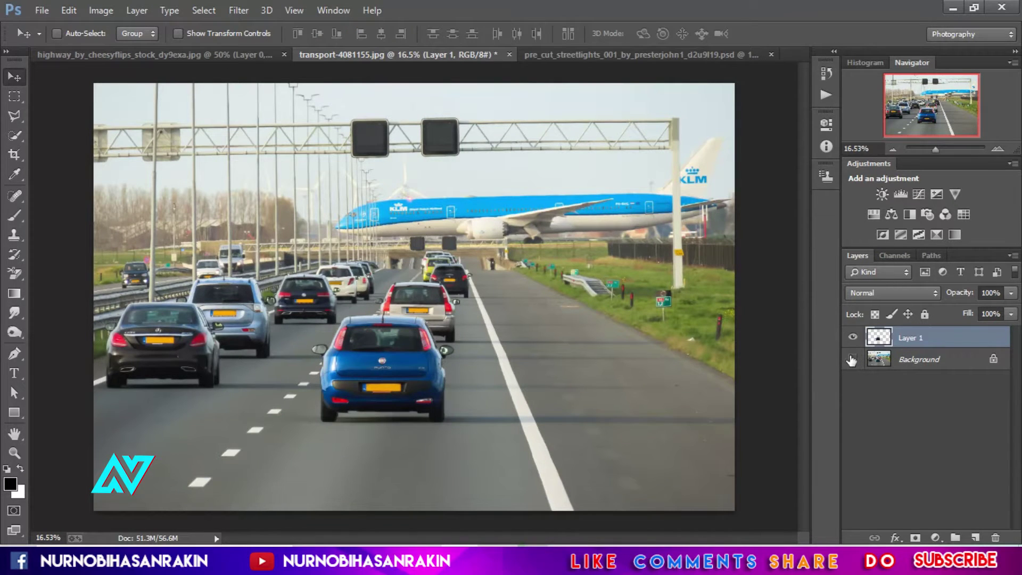
{"action": "left_click", "coordinate": [852, 359]}
{"action": "left_click_drag", "start_coordinate": [380, 350], "coordinate": [166, 59]}
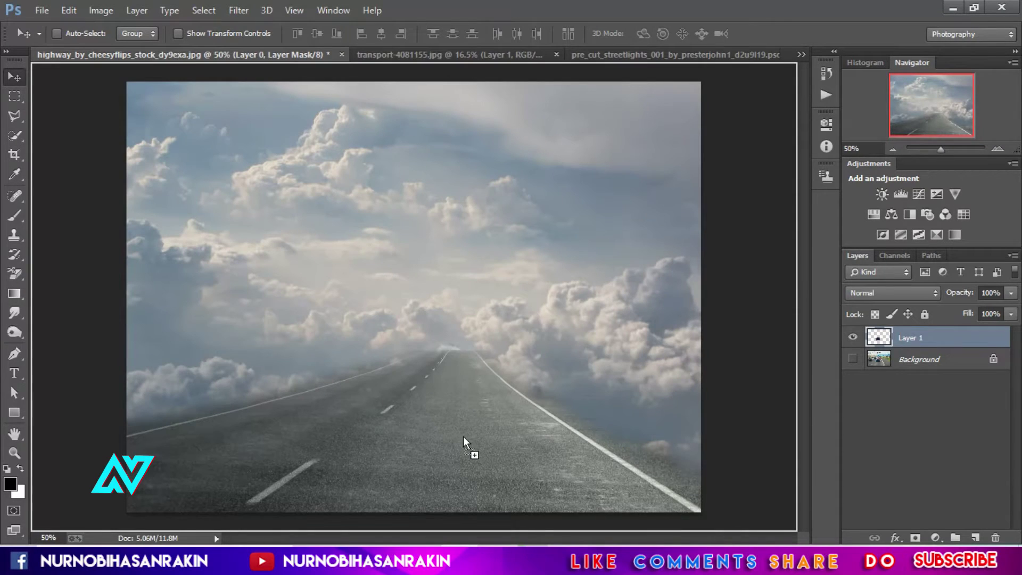
{"action": "mouse_move", "coordinate": [166, 59]}
{"action": "left_mouse_down"}
{"action": "mouse_move", "coordinate": [437, 375]}
{"action": "mouse_move", "coordinate": [477, 352]}
{"action": "mouse_move", "coordinate": [471, 330]}
{"action": "left_mouse_up"}
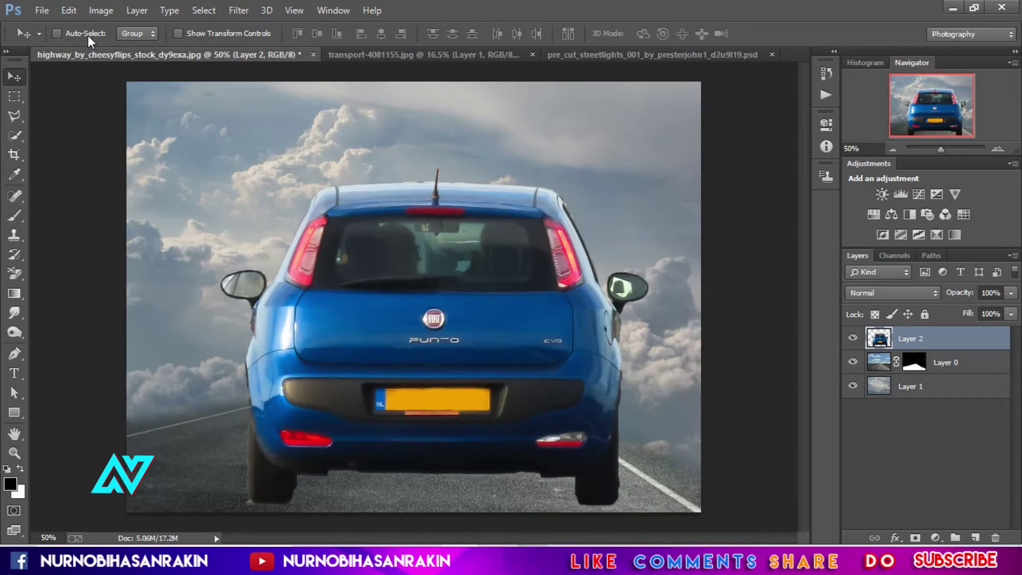
Scale the car down to about 21% and position it on the road
{"action": "left_click", "coordinate": [69, 10]}
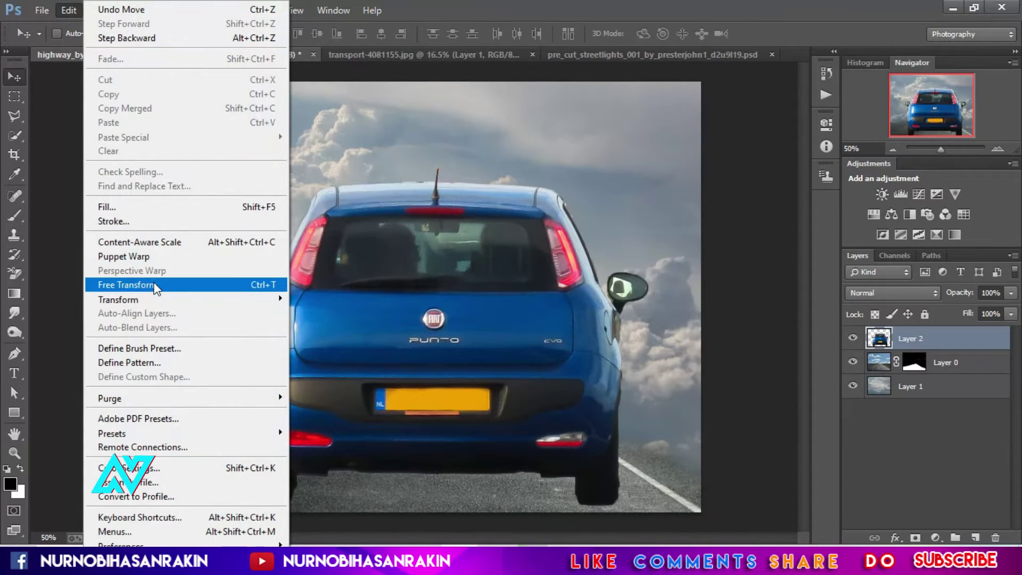
{"action": "left_click", "coordinate": [156, 286]}
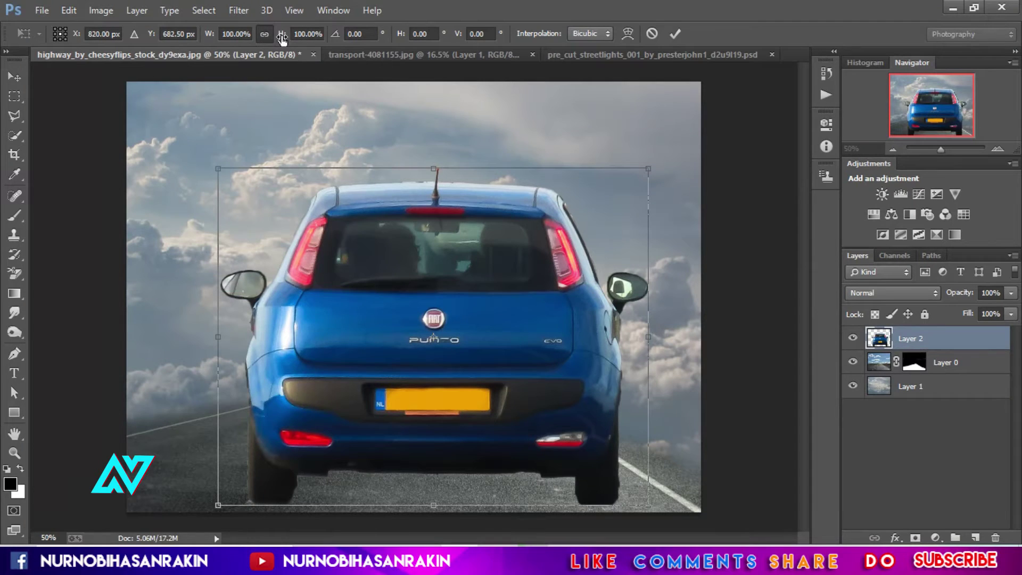
{"action": "left_click_drag", "start_coordinate": [282, 39], "coordinate": [226, 47]}
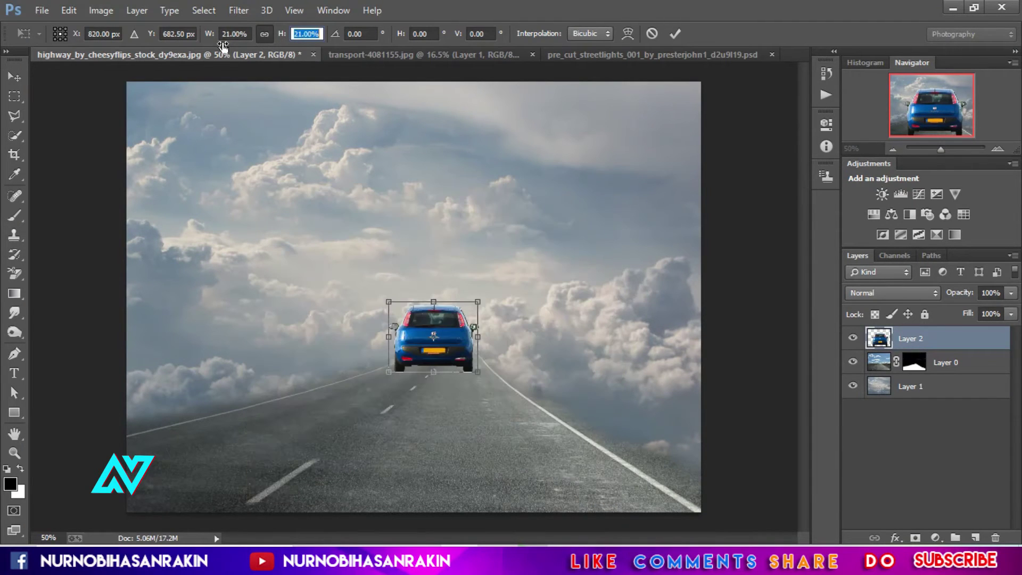
{"action": "key", "text": "Return"}
{"action": "left_click_drag", "start_coordinate": [455, 340], "coordinate": [478, 386]}
{"action": "left_click_drag", "start_coordinate": [282, 35], "coordinate": [281, 36]}
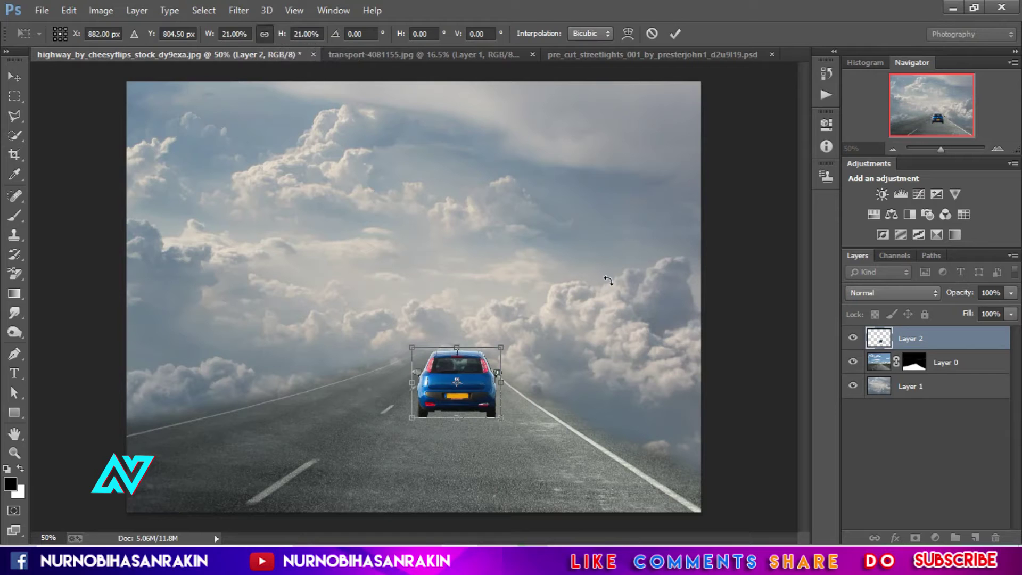
{"action": "left_click", "coordinate": [676, 33]}
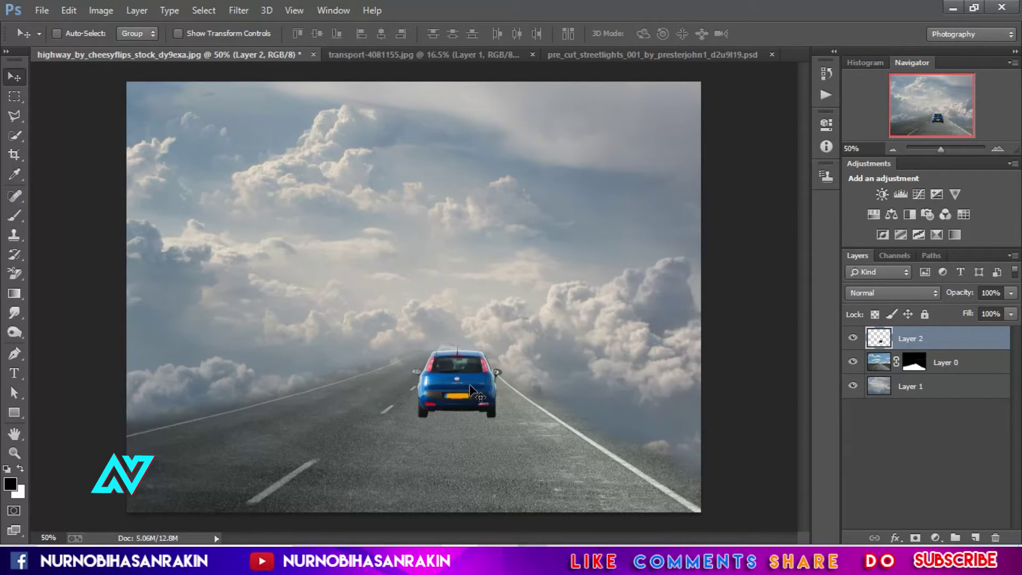
{"action": "left_click_drag", "start_coordinate": [469, 385], "coordinate": [470, 383]}
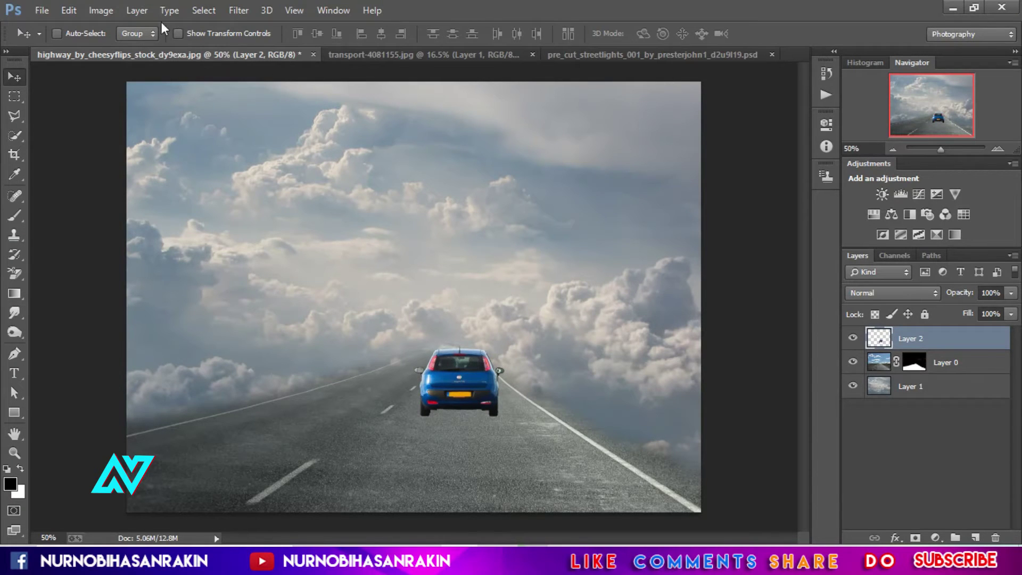
Shrink the car slightly further to about 91% and commit the transform
{"action": "left_click", "coordinate": [69, 11]}
{"action": "left_click", "coordinate": [133, 282]}
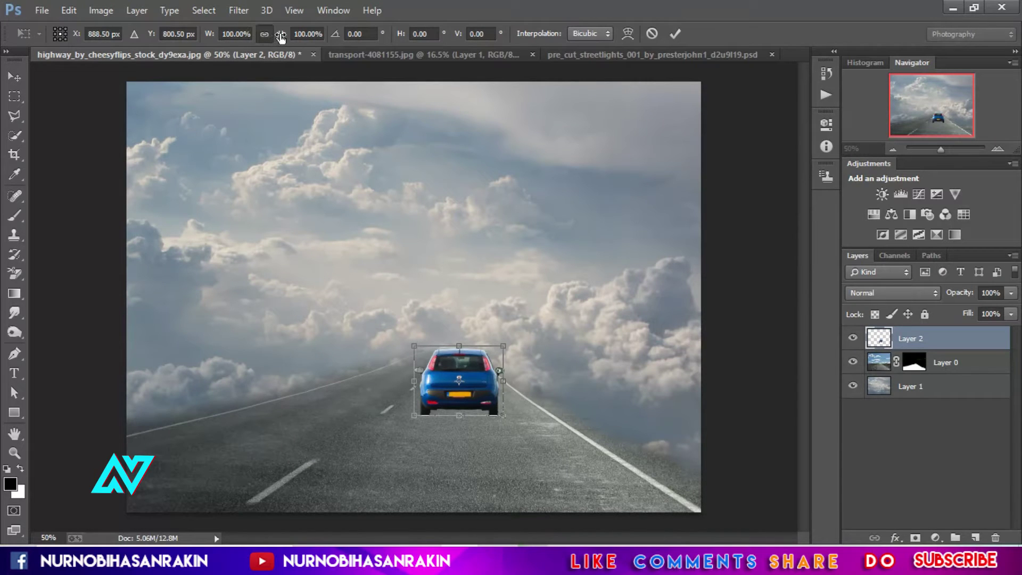
{"action": "left_click_drag", "start_coordinate": [280, 36], "coordinate": [274, 34]}
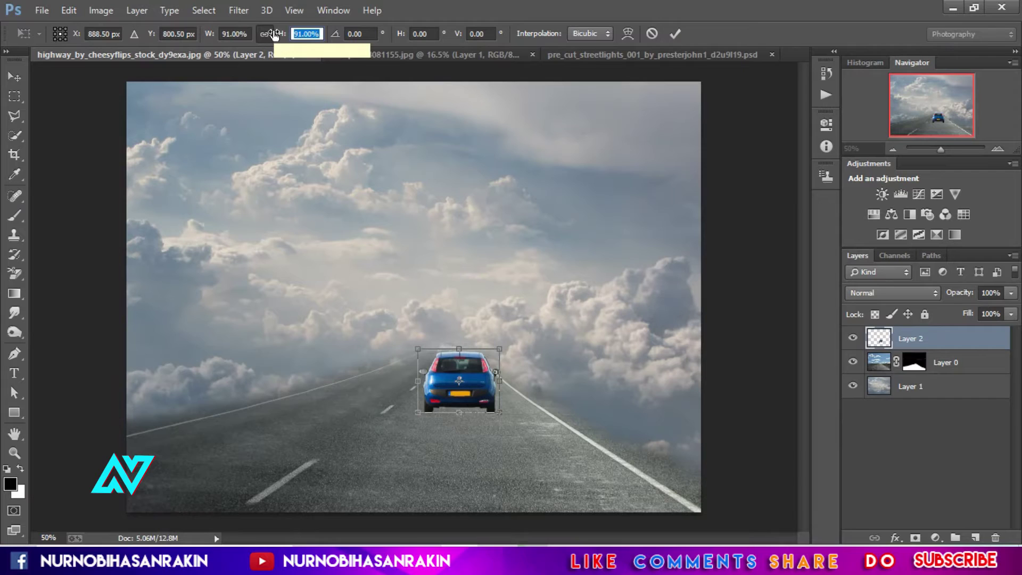
{"action": "left_click", "coordinate": [675, 33]}
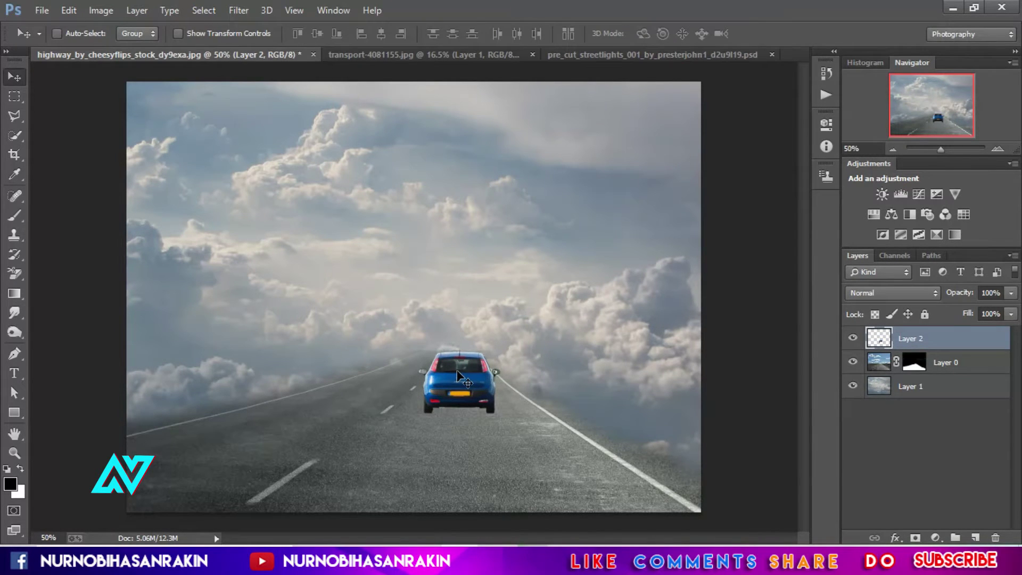
Select the white street lamps in the streetlights file with the Polygonal Lasso
{"action": "left_click", "coordinate": [590, 51]}
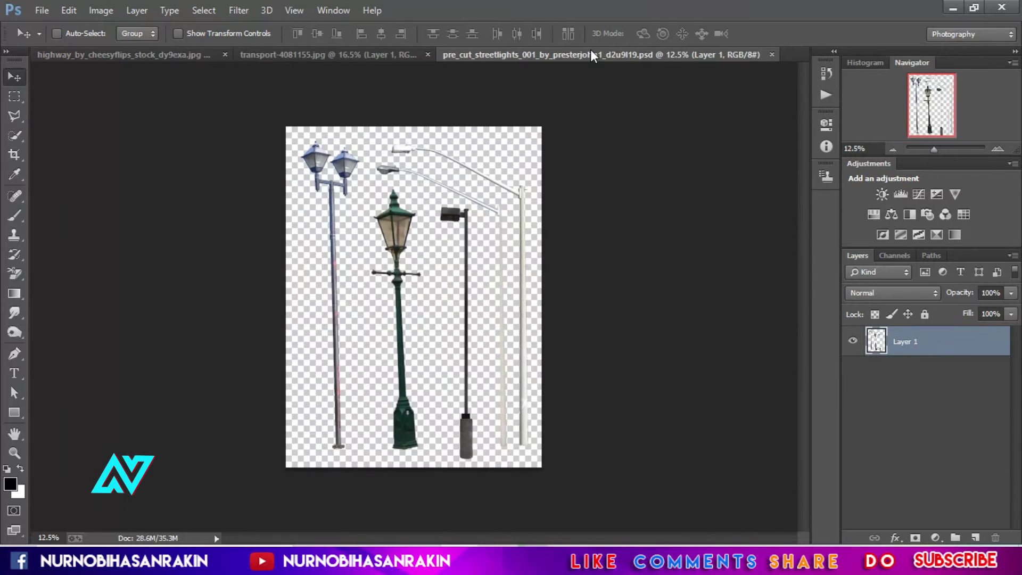
{"action": "left_click", "coordinate": [15, 118]}
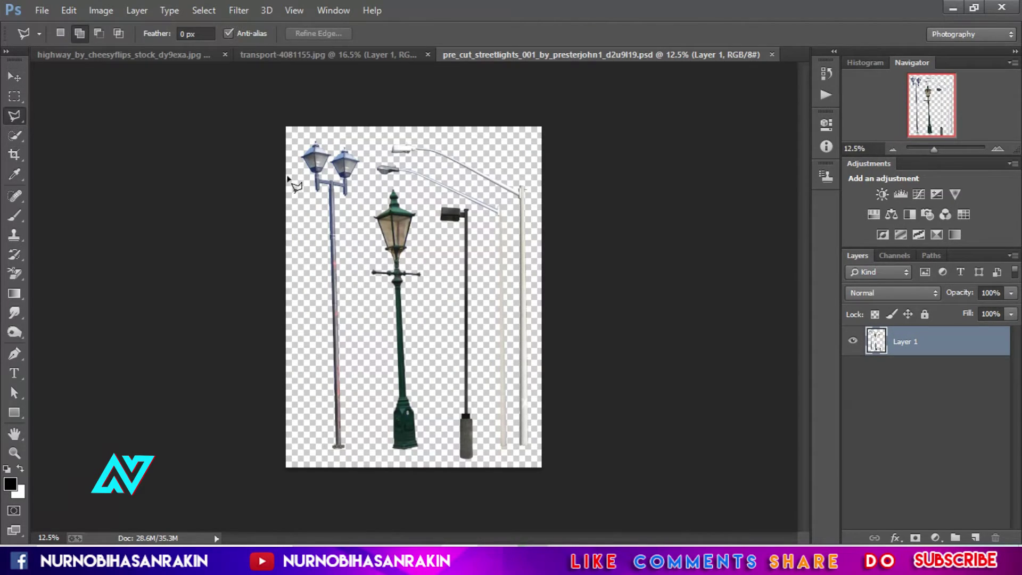
{"action": "left_click", "coordinate": [378, 146]}
{"action": "left_click", "coordinate": [403, 163]}
{"action": "left_click", "coordinate": [447, 171]}
{"action": "left_click", "coordinate": [509, 212]}
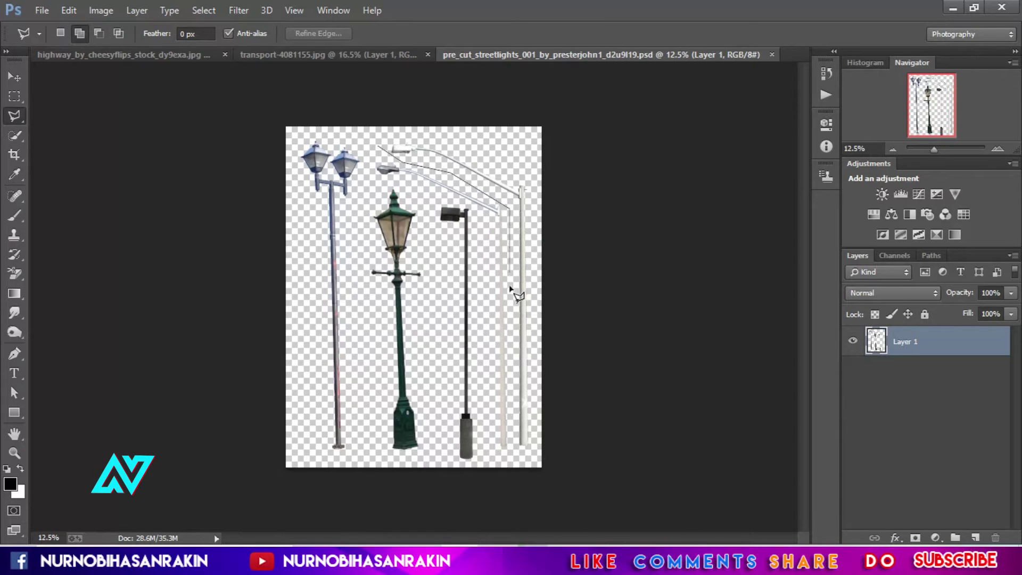
{"action": "left_click", "coordinate": [515, 456]}
{"action": "left_click", "coordinate": [548, 450]}
{"action": "left_click", "coordinate": [546, 123]}
{"action": "left_click", "coordinate": [355, 114]}
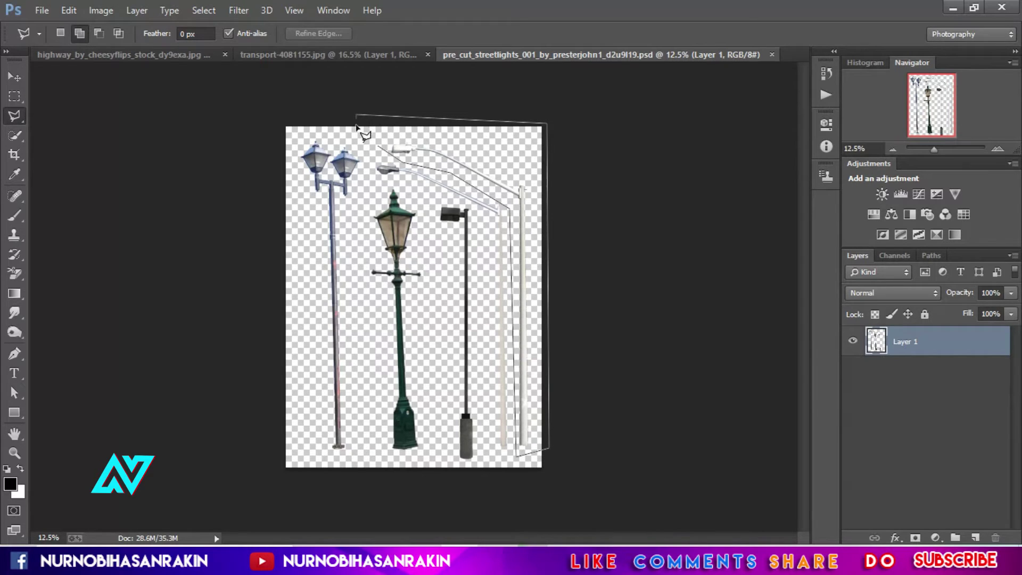
{"action": "left_click", "coordinate": [378, 146]}
Drag the selected lamp into the highway document as Layer 3
{"action": "left_click", "coordinate": [9, 76]}
{"action": "mouse_move", "coordinate": [236, 64]}
{"action": "left_mouse_down"}
{"action": "mouse_move", "coordinate": [347, 263]}
{"action": "mouse_move", "coordinate": [368, 160]}
{"action": "left_mouse_up"}
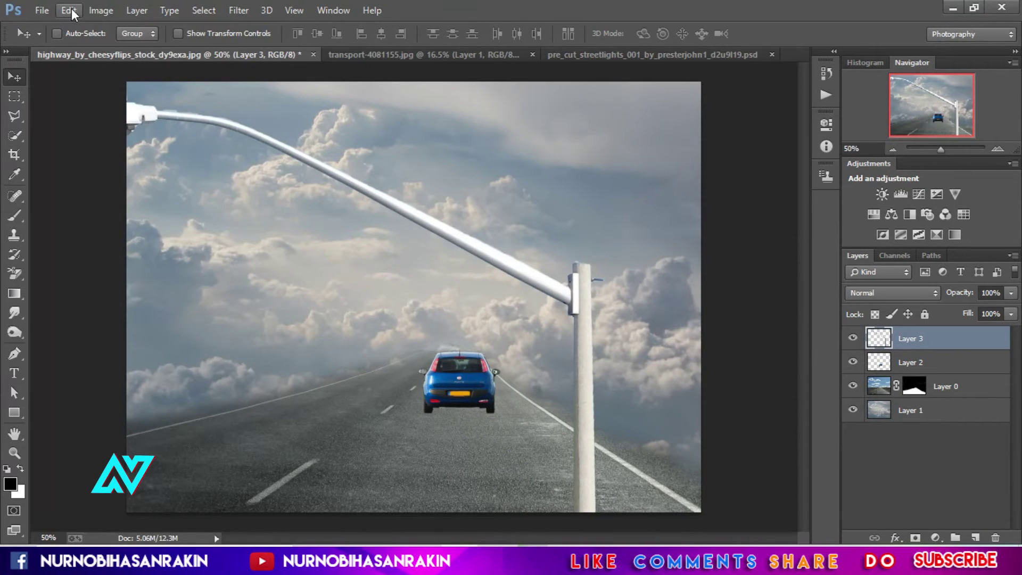
{"action": "left_click", "coordinate": [71, 9]}
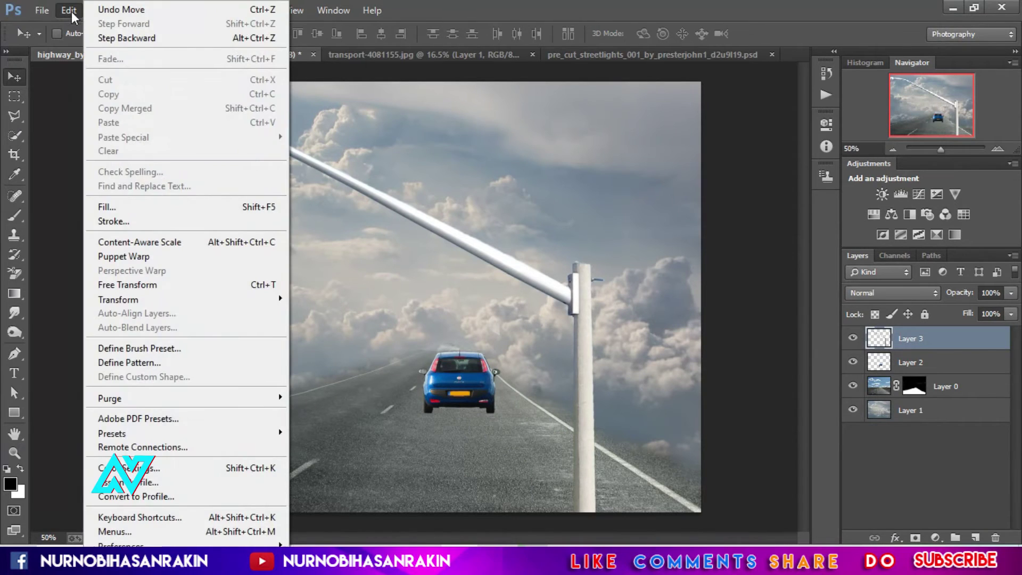
Scale the lamp proportionally to 18% and move it up beside the left of the road
{"action": "left_click", "coordinate": [139, 285]}
{"action": "left_click", "coordinate": [264, 33]}
{"action": "type", "text": "18"}
{"action": "key", "text": "Tab"}
{"action": "left_click_drag", "start_coordinate": [223, 47], "coordinate": [232, 47]}
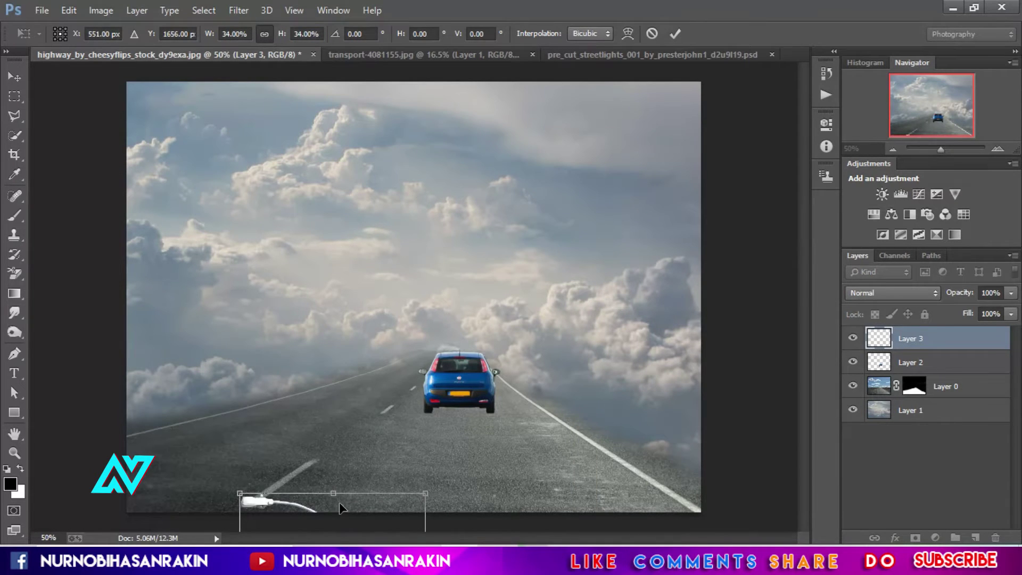
{"action": "left_click_drag", "start_coordinate": [339, 503], "coordinate": [347, 182]}
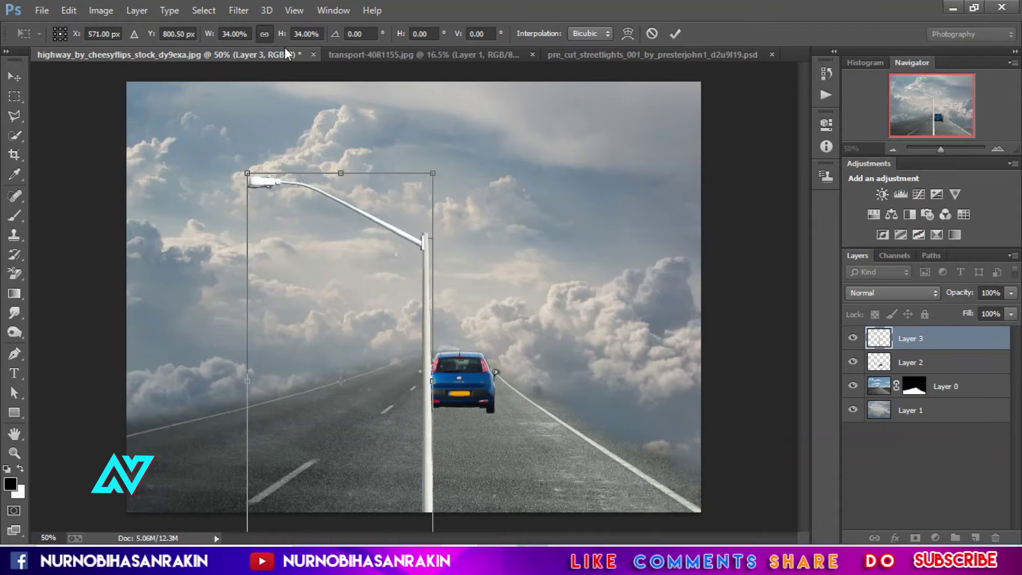
{"action": "left_click_drag", "start_coordinate": [284, 37], "coordinate": [273, 34]}
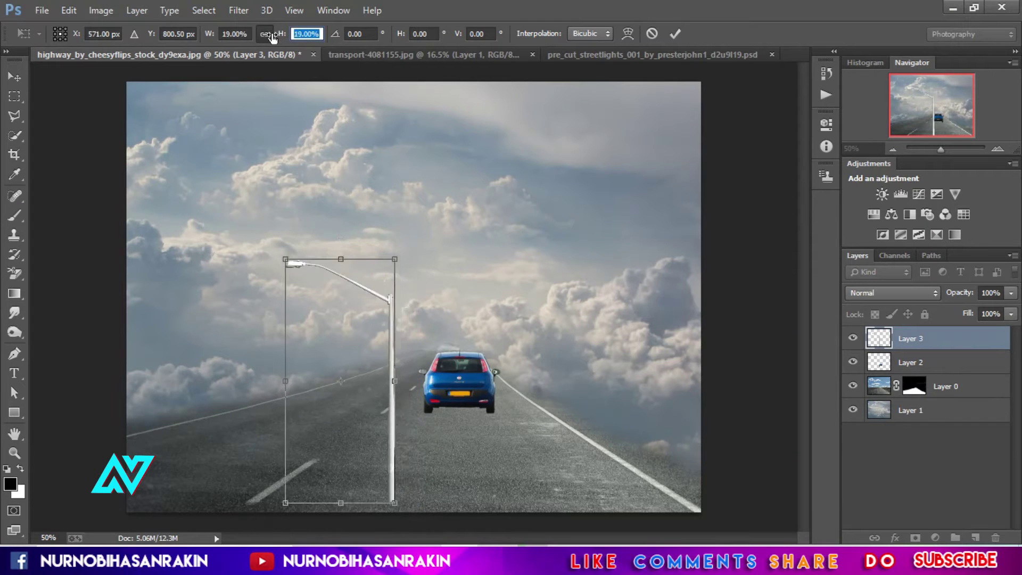
Flip the lamp horizontally, shrink it to about 11%, and set it at the left roadside
{"action": "right_click", "coordinate": [347, 335]}
{"action": "left_click", "coordinate": [396, 301]}
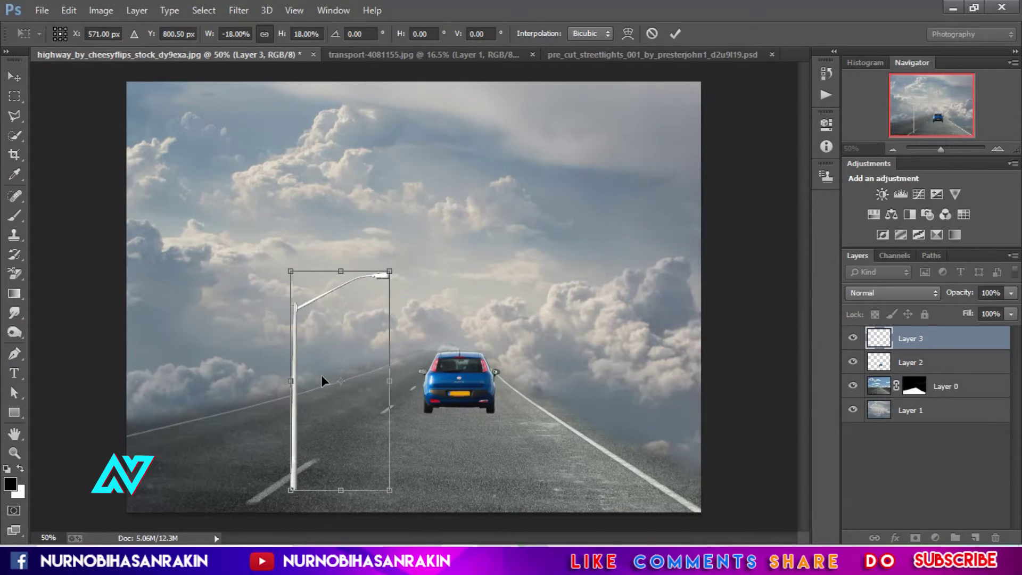
{"action": "left_click_drag", "start_coordinate": [321, 380], "coordinate": [338, 303]}
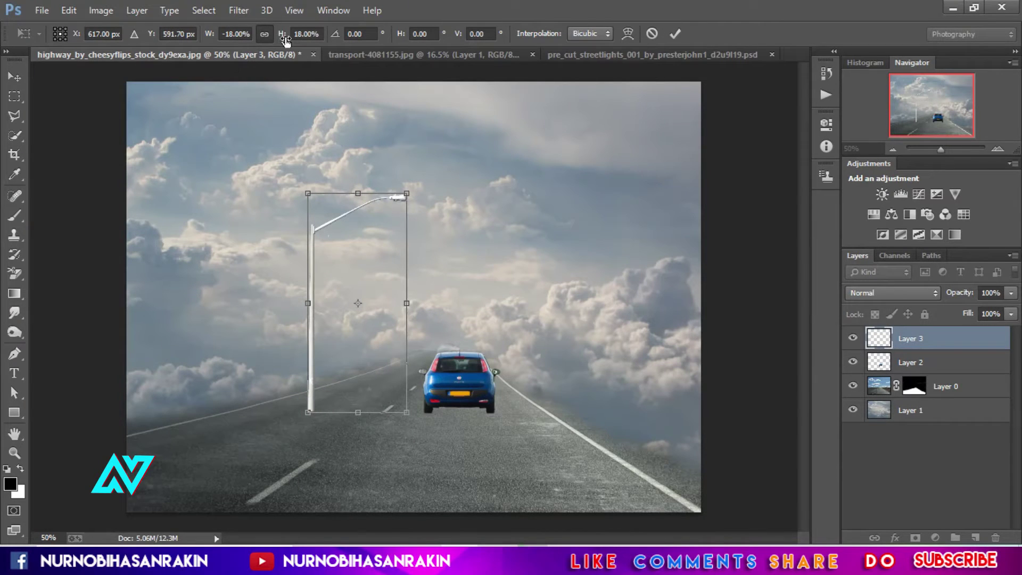
{"action": "left_click_drag", "start_coordinate": [283, 37], "coordinate": [279, 37]}
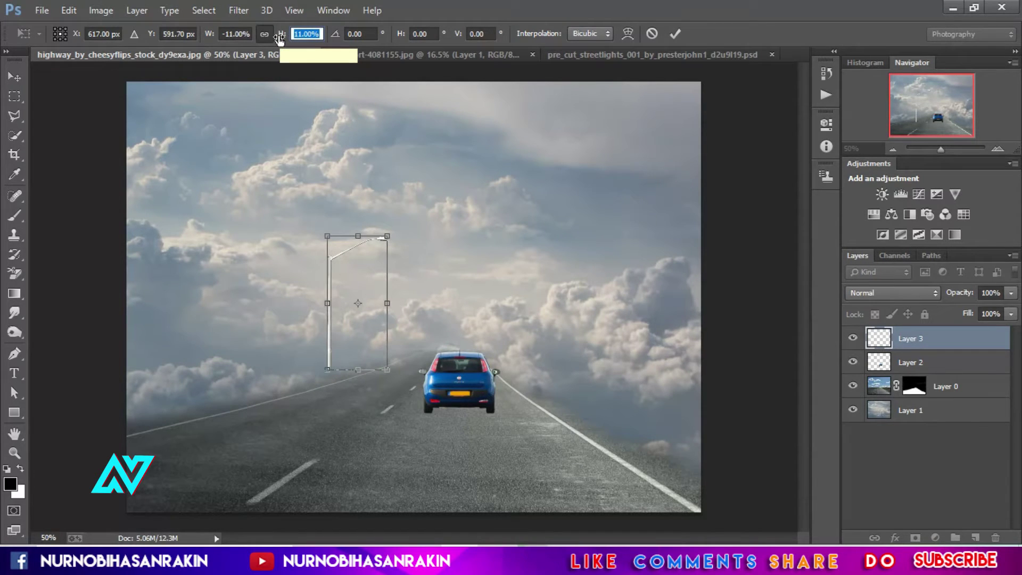
{"action": "left_click_drag", "start_coordinate": [370, 269], "coordinate": [340, 279]}
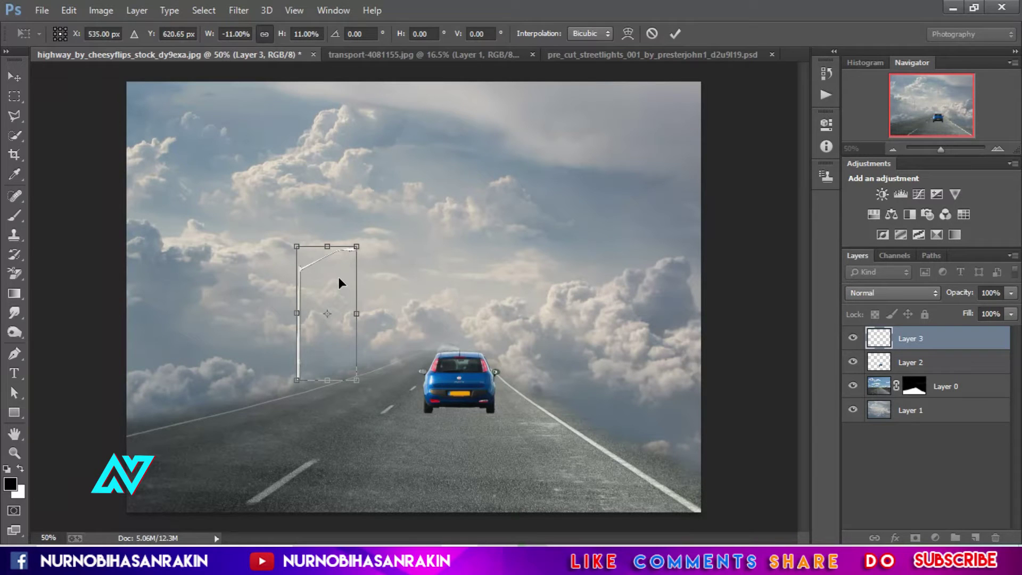
{"action": "left_click", "coordinate": [676, 32]}
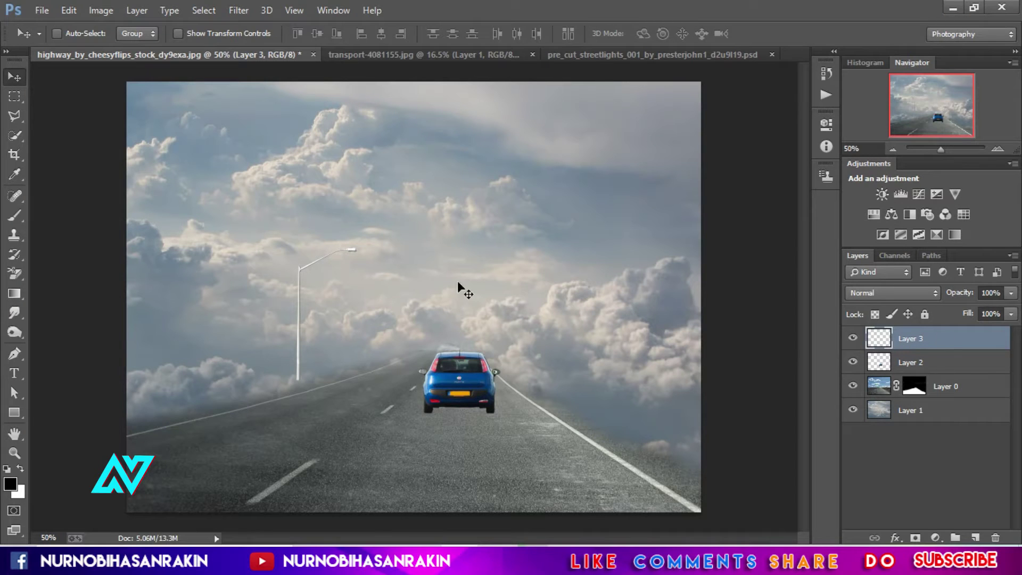
Duplicate the street lamp layer and move the copy further along the road
{"action": "left_click_drag", "start_coordinate": [319, 269], "coordinate": [312, 274]}
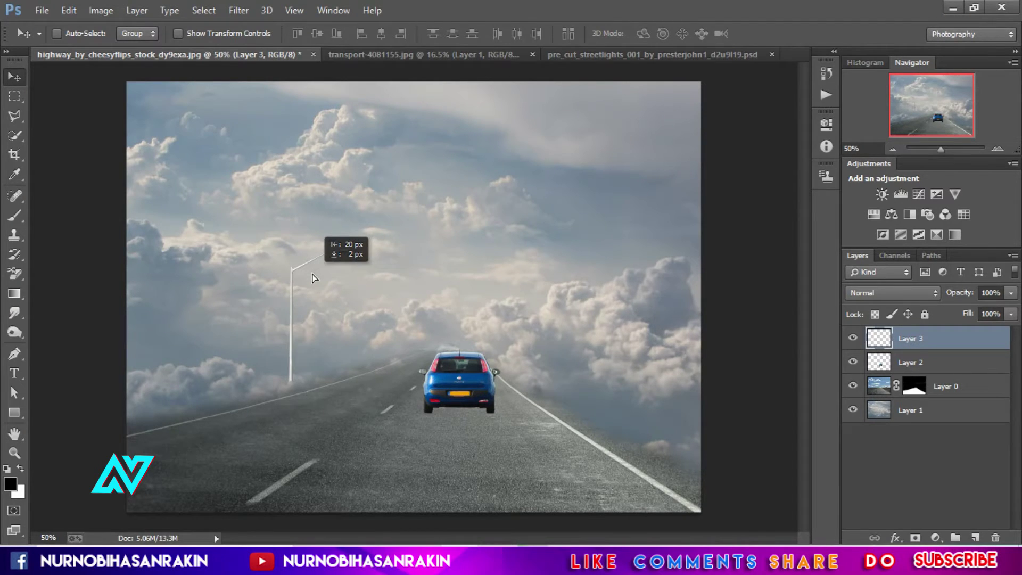
{"action": "mouse_move", "coordinate": [989, 338]}
{"action": "left_mouse_down"}
{"action": "mouse_move", "coordinate": [988, 503]}
{"action": "mouse_move", "coordinate": [975, 536]}
{"action": "left_mouse_up"}
{"action": "left_click_drag", "start_coordinate": [290, 303], "coordinate": [359, 286]}
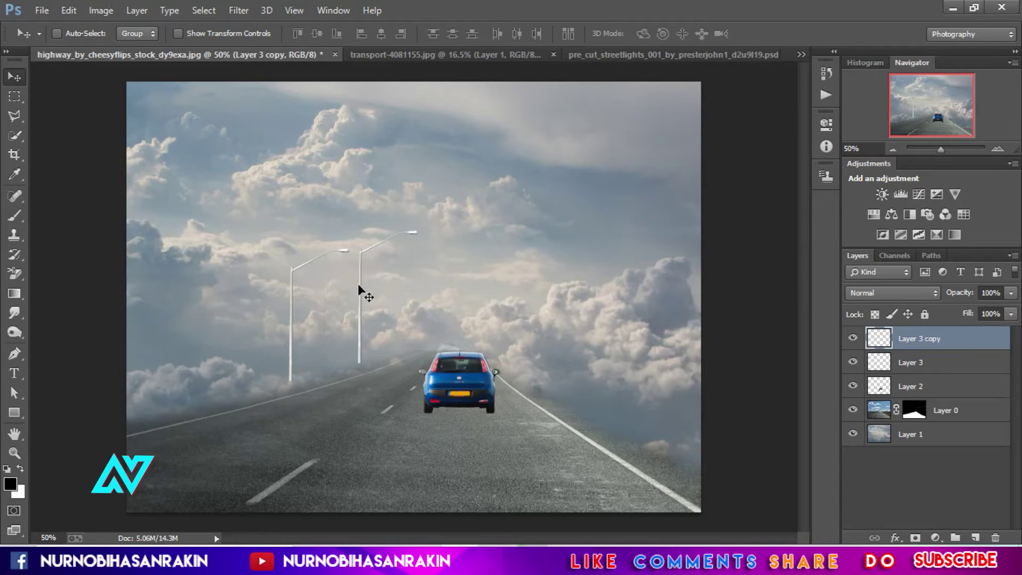
Scale the lamp copy proportionally to about 50% and lower it toward the road
{"action": "left_click", "coordinate": [69, 10]}
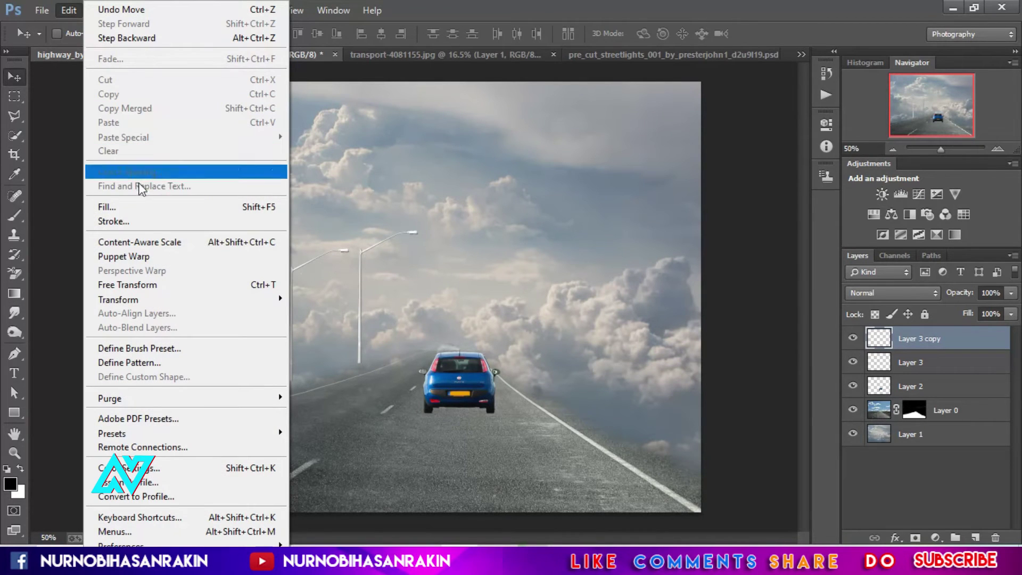
{"action": "left_click", "coordinate": [139, 284]}
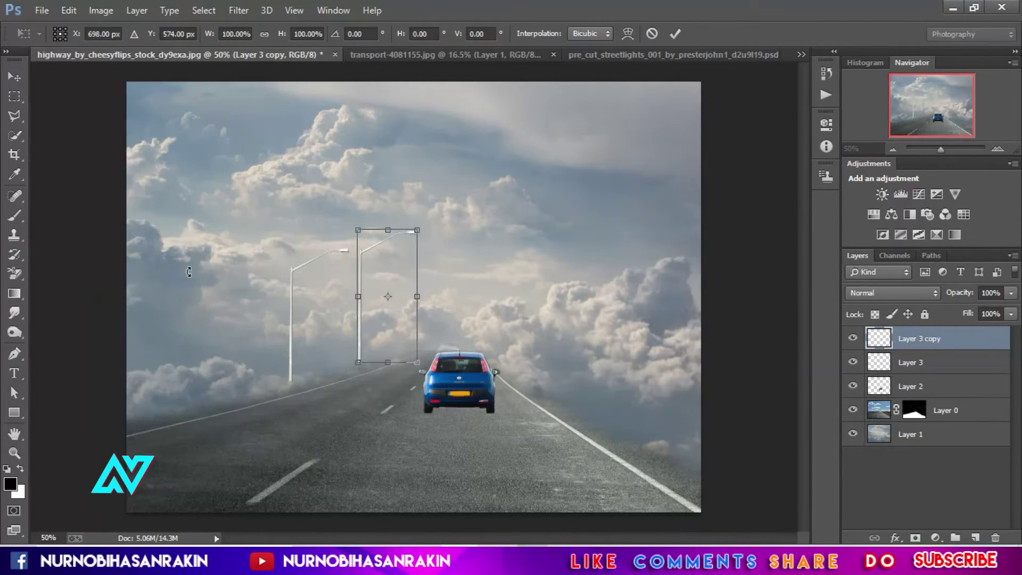
{"action": "left_click", "coordinate": [264, 36]}
{"action": "left_click_drag", "start_coordinate": [283, 33], "coordinate": [234, 39]}
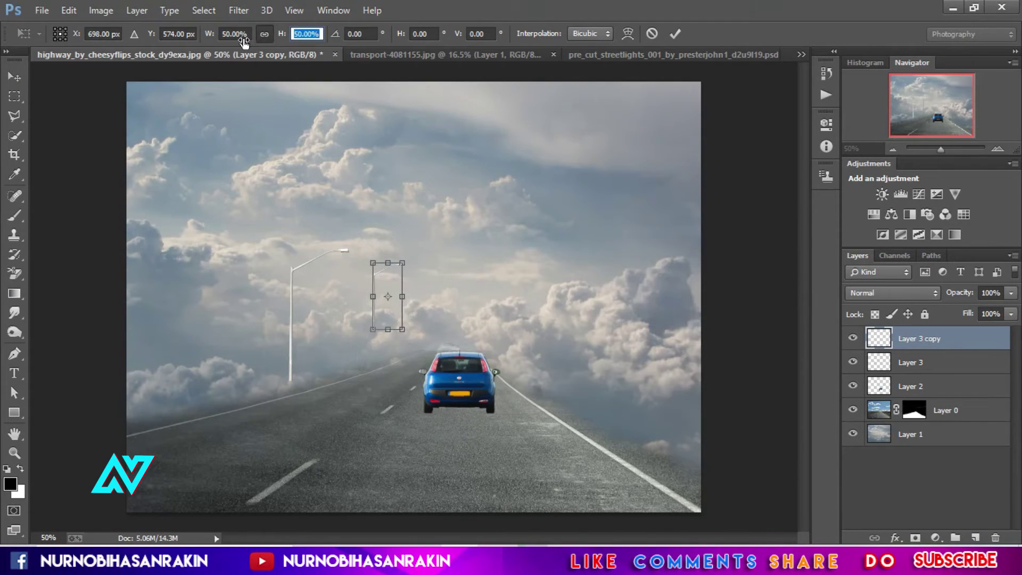
{"action": "left_click_drag", "start_coordinate": [398, 279], "coordinate": [373, 307]}
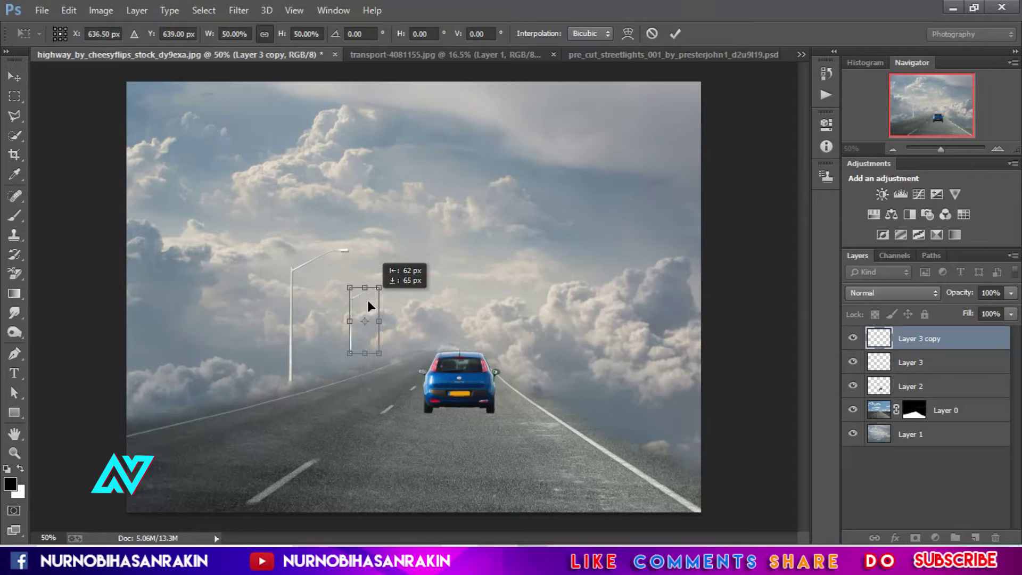
{"action": "left_click", "coordinate": [672, 34]}
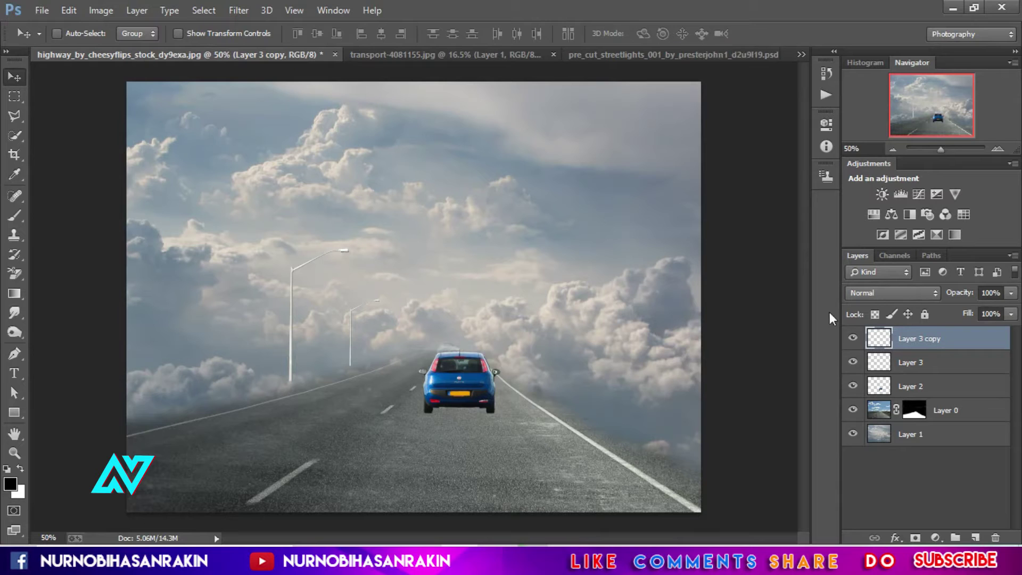
Mask Layer 3 and fade the lamp's pole base with a soft 261 px brush at 67% opacity
{"action": "left_click", "coordinate": [926, 384]}
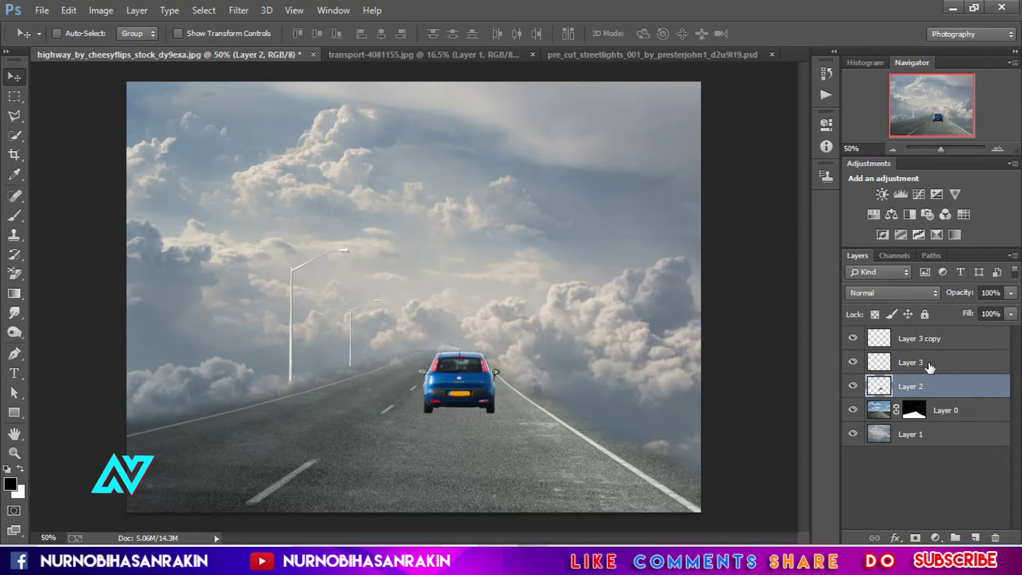
{"action": "left_click", "coordinate": [929, 366]}
{"action": "left_click", "coordinate": [914, 538]}
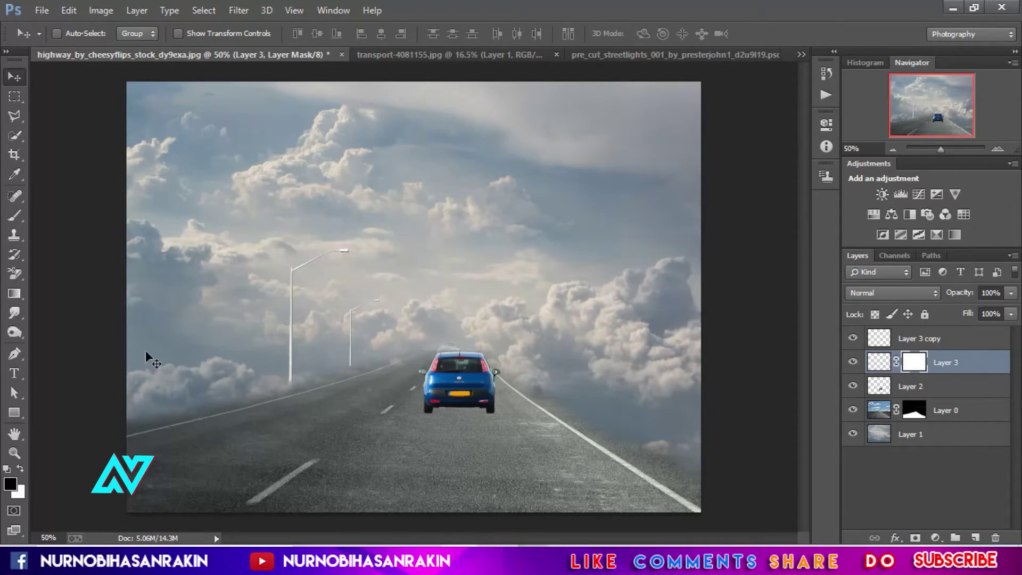
{"action": "left_click", "coordinate": [15, 215]}
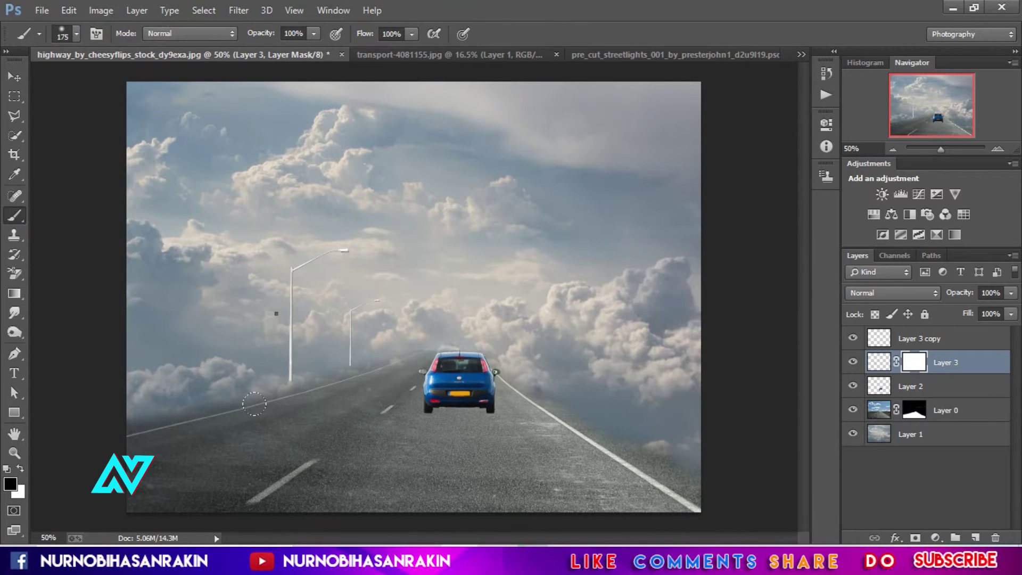
{"action": "right_click", "coordinate": [254, 405]}
{"action": "left_click_drag", "start_coordinate": [411, 349], "coordinate": [420, 349]}
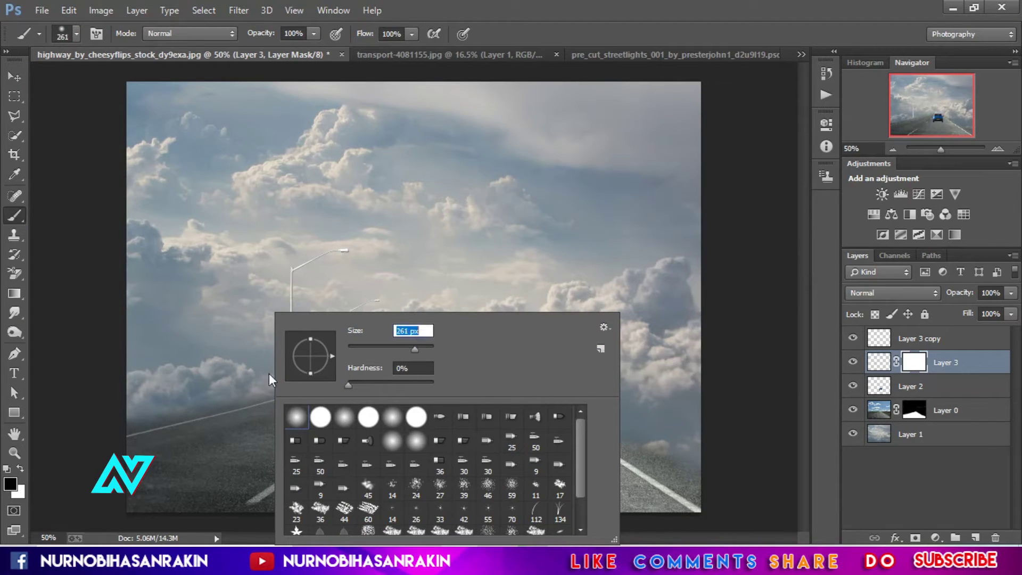
{"action": "left_click", "coordinate": [269, 373]}
{"action": "left_click_drag", "start_coordinate": [256, 37], "coordinate": [239, 37]}
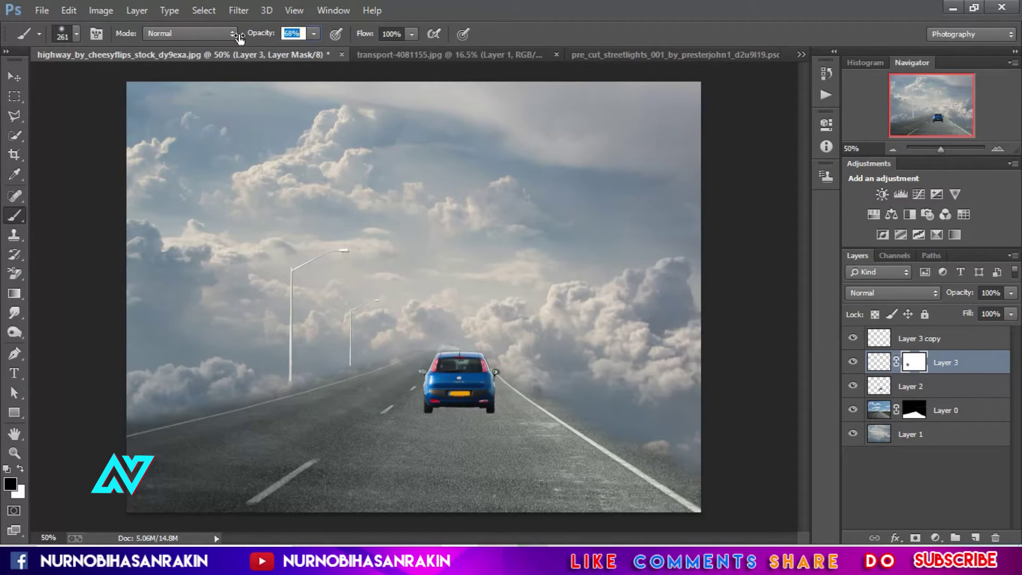
{"action": "left_click_drag", "start_coordinate": [291, 341], "coordinate": [290, 354]}
{"action": "left_click_drag", "start_coordinate": [162, 378], "coordinate": [222, 392]}
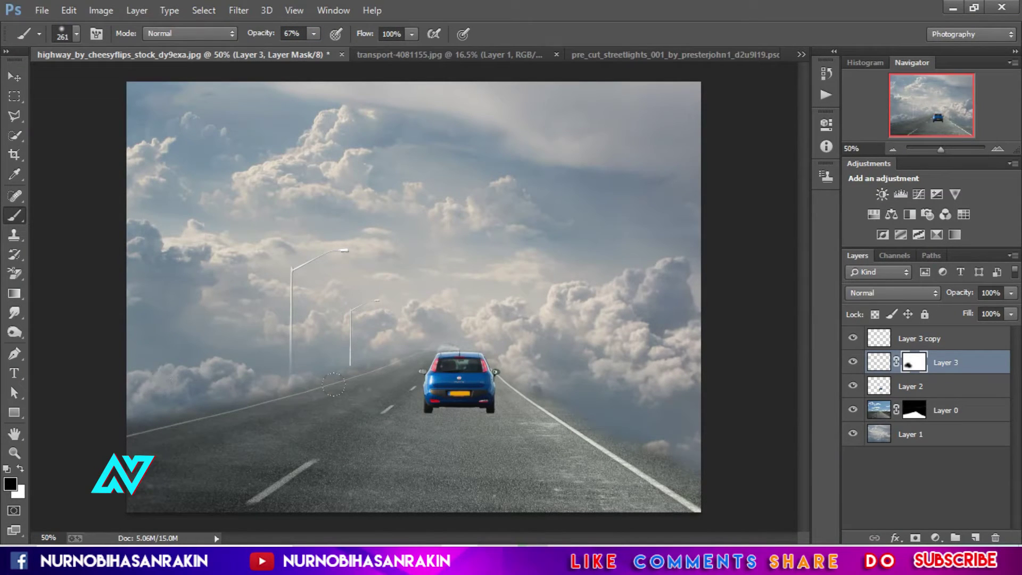
Mask Layer 3 copy and fade the second lamp's pole base into the clouds
{"action": "left_click", "coordinate": [933, 339]}
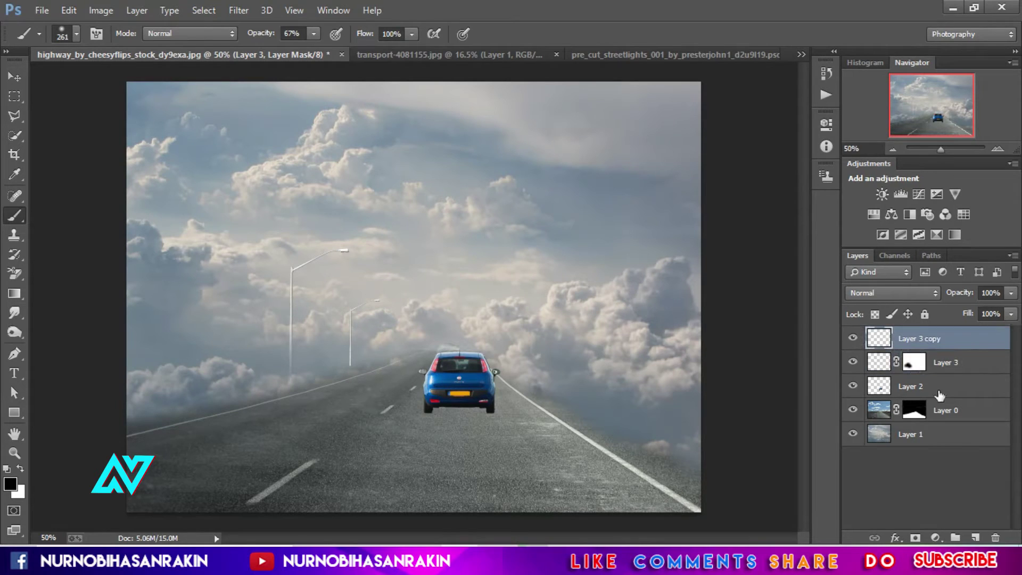
{"action": "left_click", "coordinate": [915, 538]}
{"action": "left_click_drag", "start_coordinate": [337, 353], "coordinate": [390, 387]}
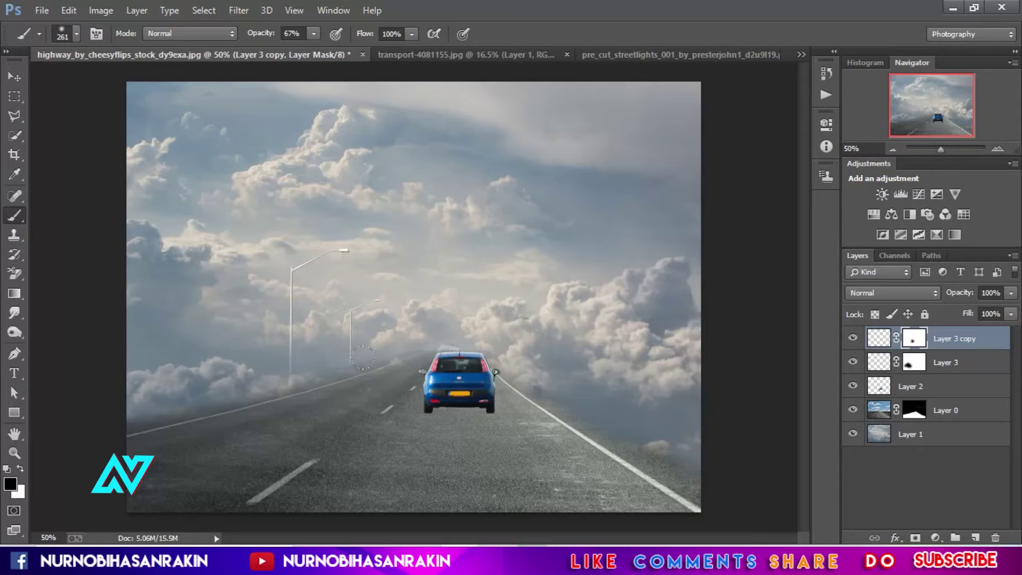
{"action": "left_click_drag", "start_coordinate": [434, 379], "coordinate": [366, 376]}
Add a mask to the Layer 1 clouds, then undo it
{"action": "left_click", "coordinate": [919, 434]}
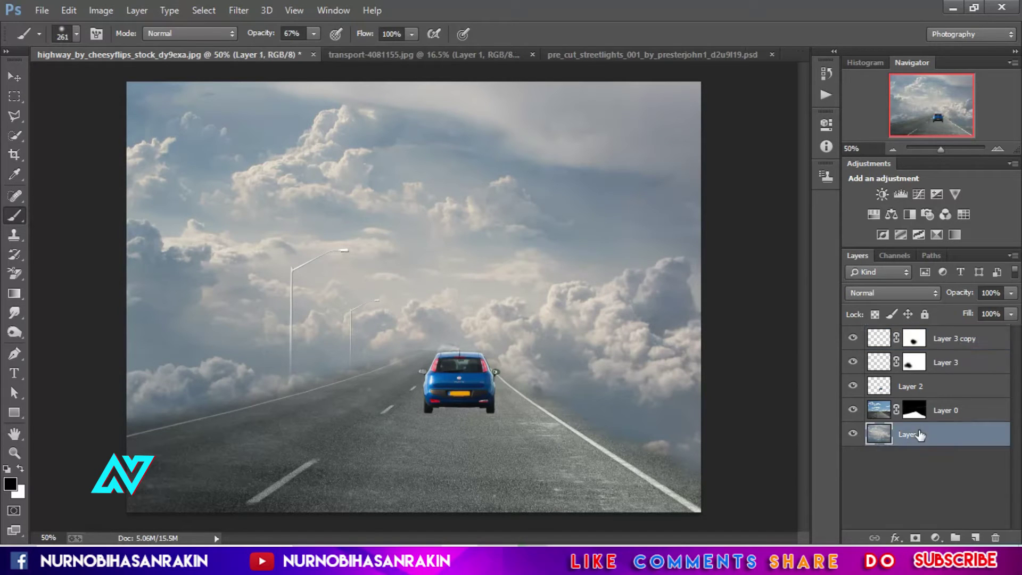
{"action": "left_click", "coordinate": [916, 536]}
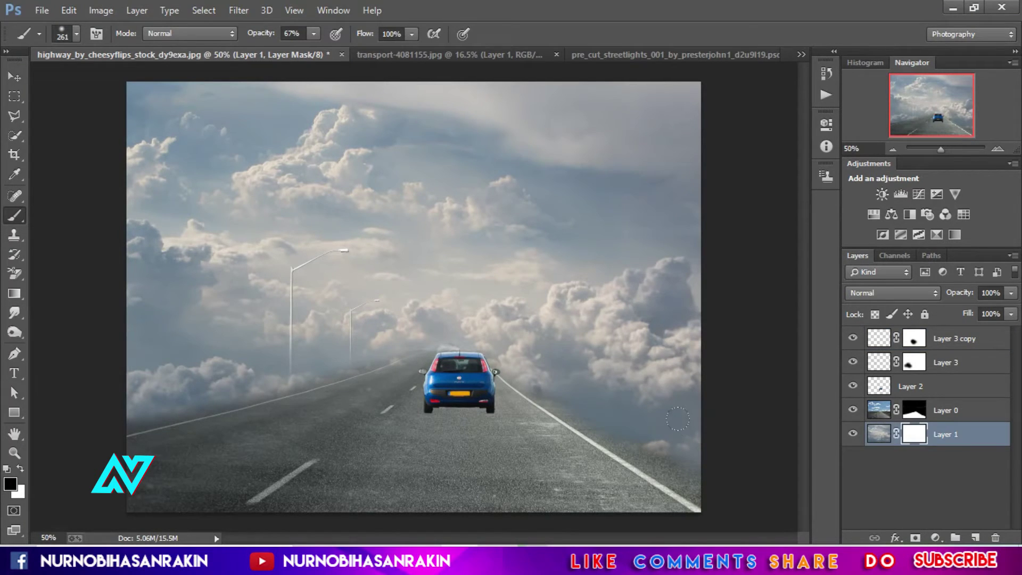
{"action": "key", "text": "ctrl+z"}
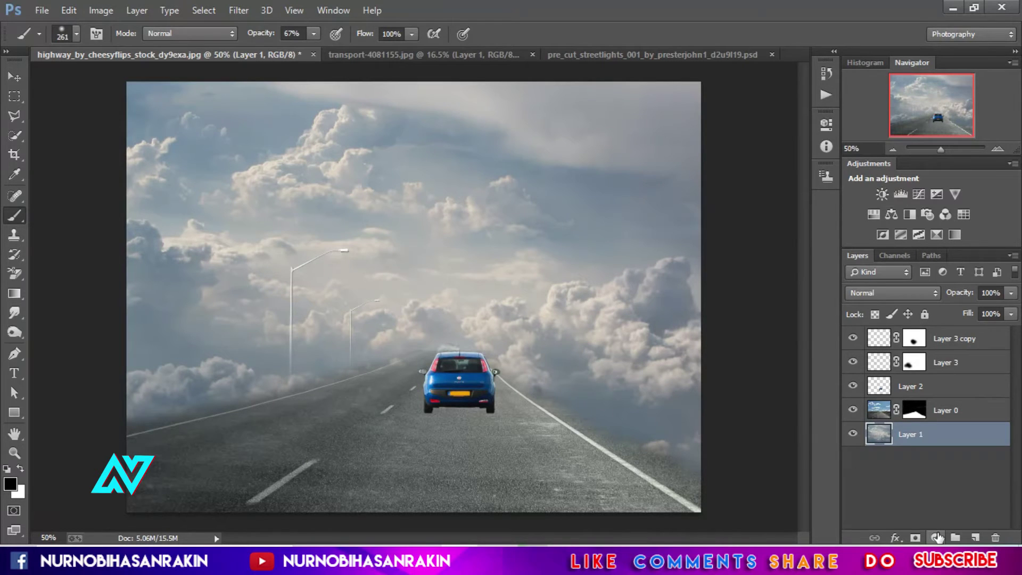
Add a Curves layer clipped to the clouds and drag the black point to input 54
{"action": "left_click", "coordinate": [937, 537]}
{"action": "left_click", "coordinate": [926, 295]}
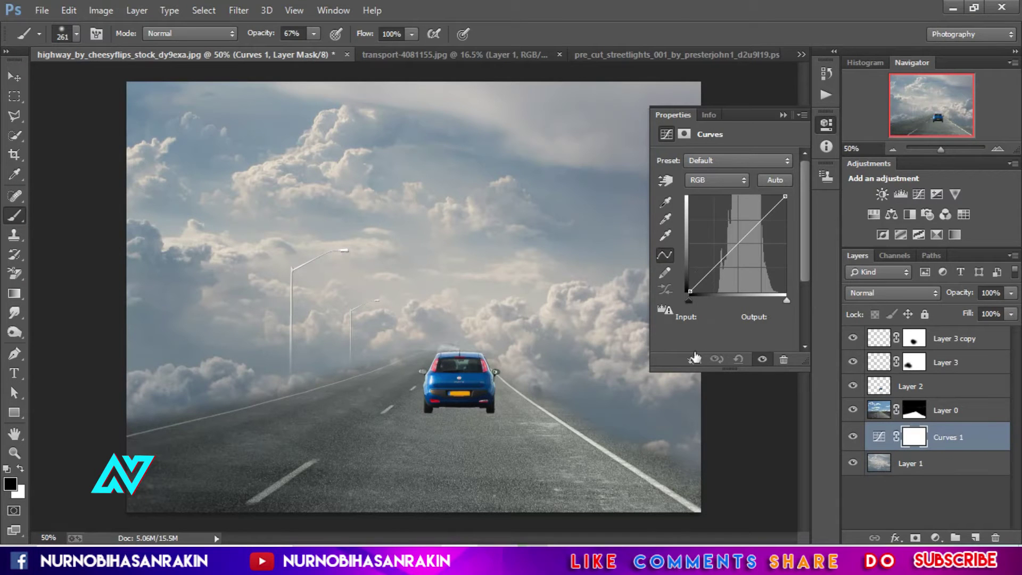
{"action": "left_click", "coordinate": [694, 359]}
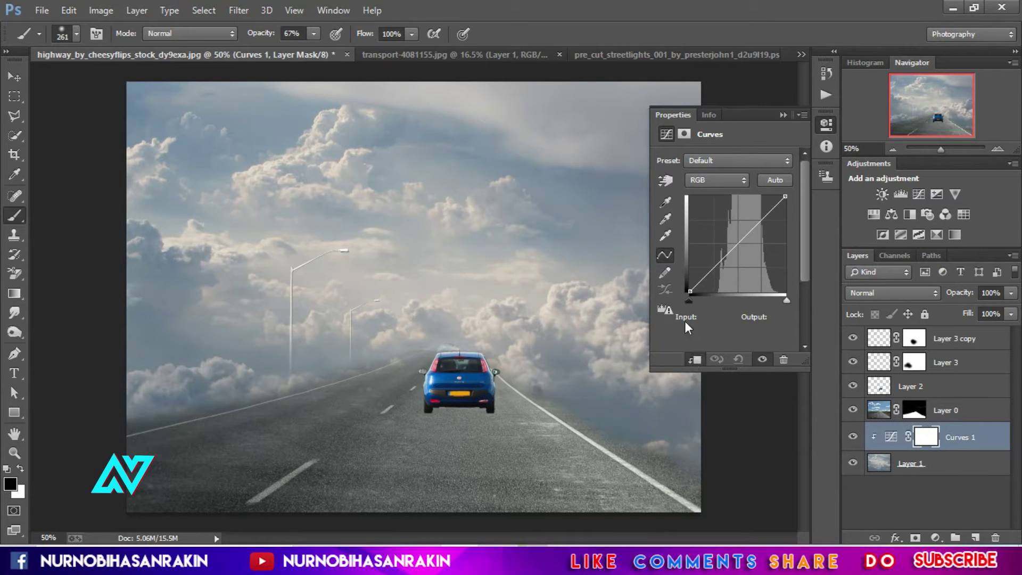
{"action": "left_click", "coordinate": [689, 292]}
{"action": "left_click_drag", "start_coordinate": [689, 292], "coordinate": [709, 292]}
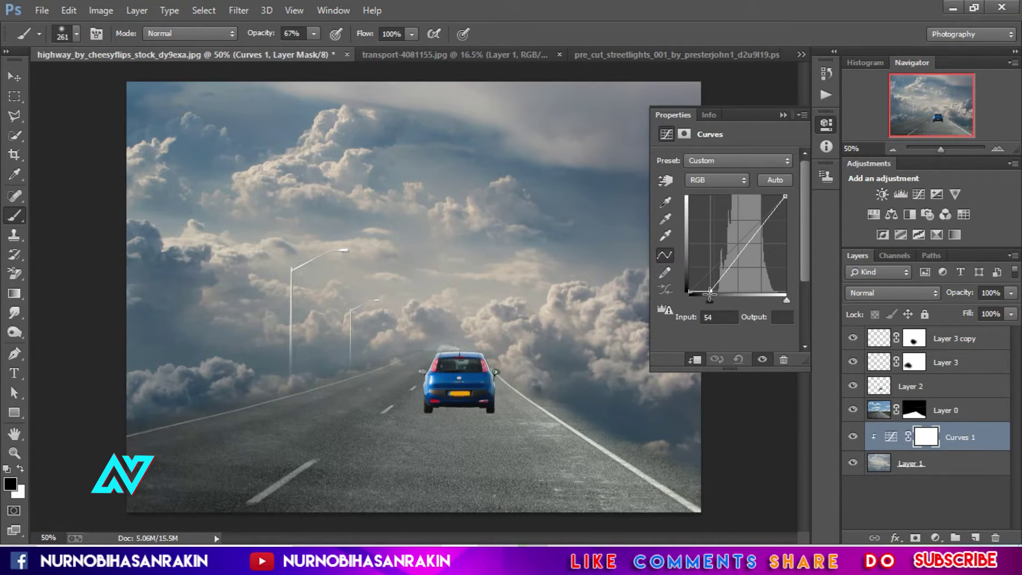
{"action": "left_click", "coordinate": [782, 115]}
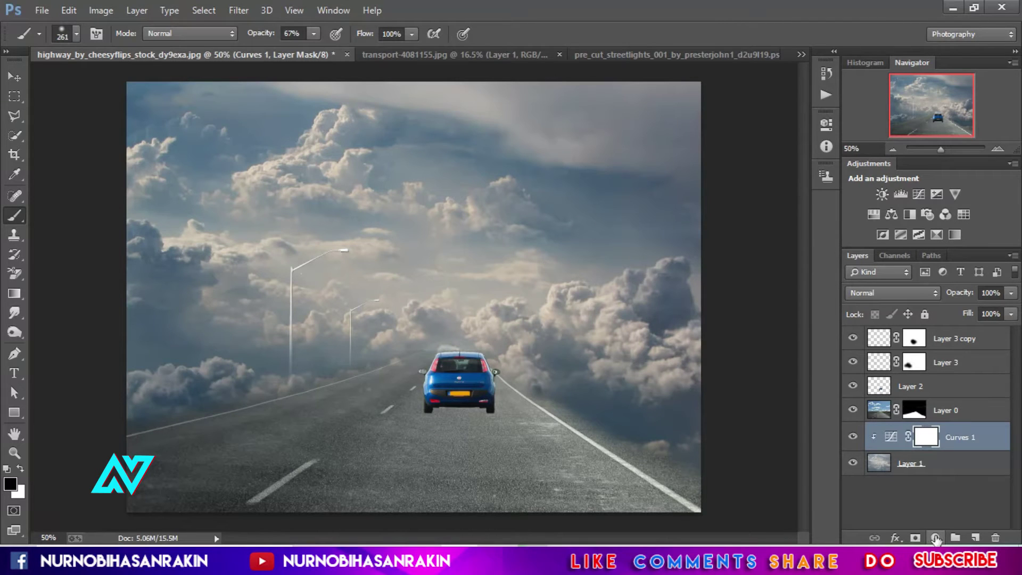
Add a clipped Selective Color layer and raise Blues Cyan, Yellow to +100, and Black
{"action": "left_click", "coordinate": [936, 539]}
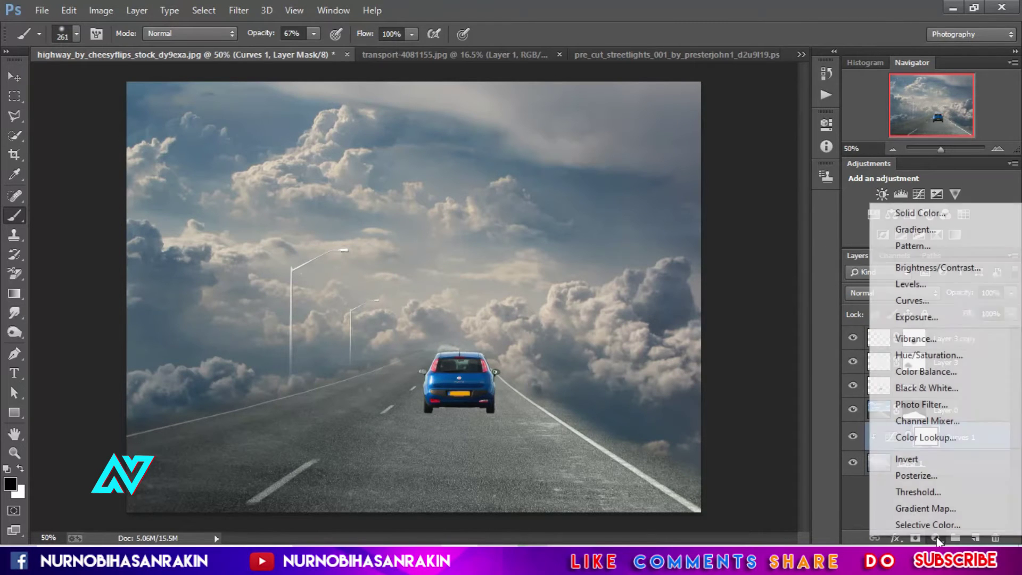
{"action": "left_click", "coordinate": [936, 525]}
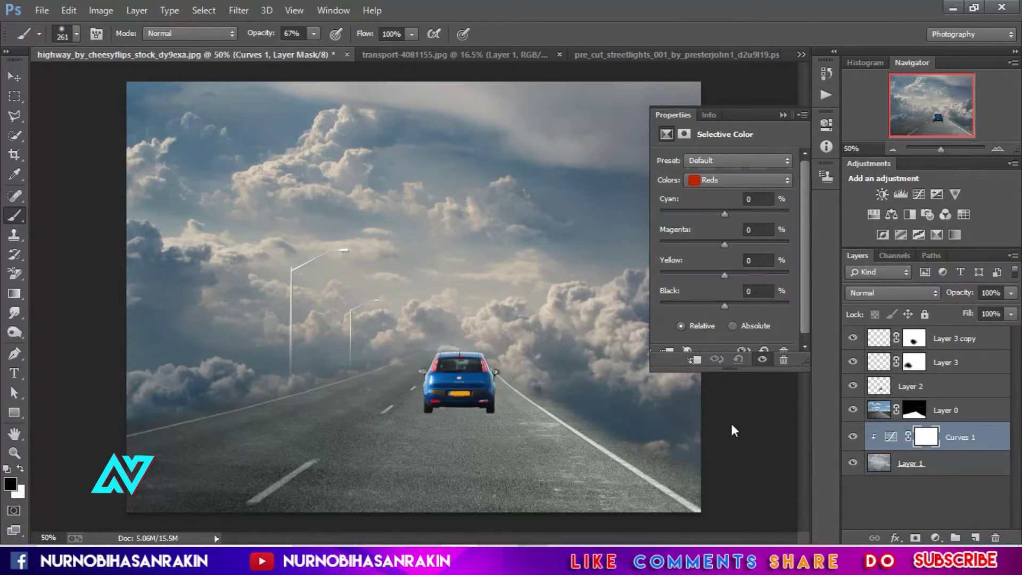
{"action": "left_click", "coordinate": [696, 361]}
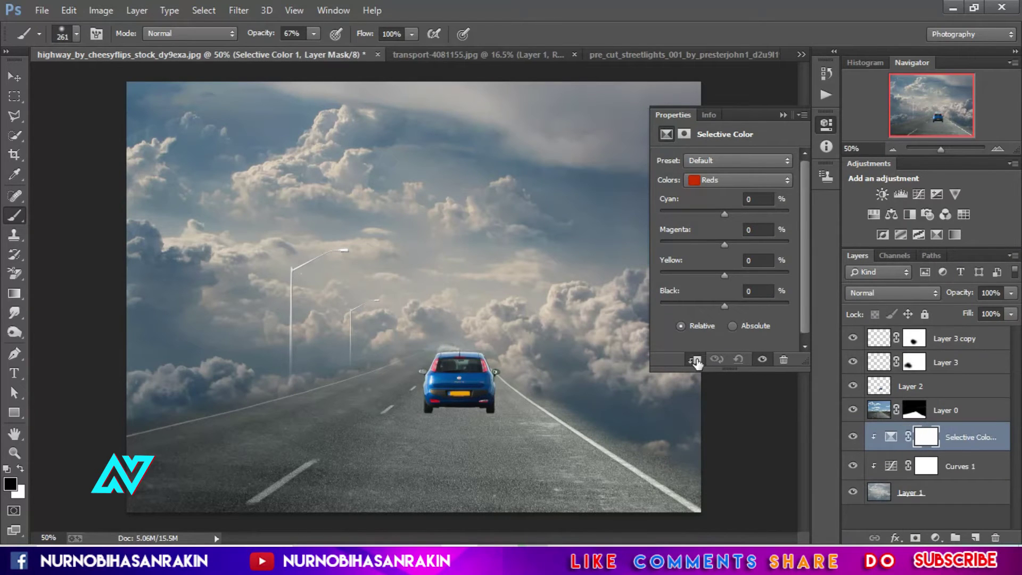
{"action": "left_click", "coordinate": [720, 180]}
{"action": "left_click", "coordinate": [725, 247]}
{"action": "left_click_drag", "start_coordinate": [723, 213], "coordinate": [770, 213]}
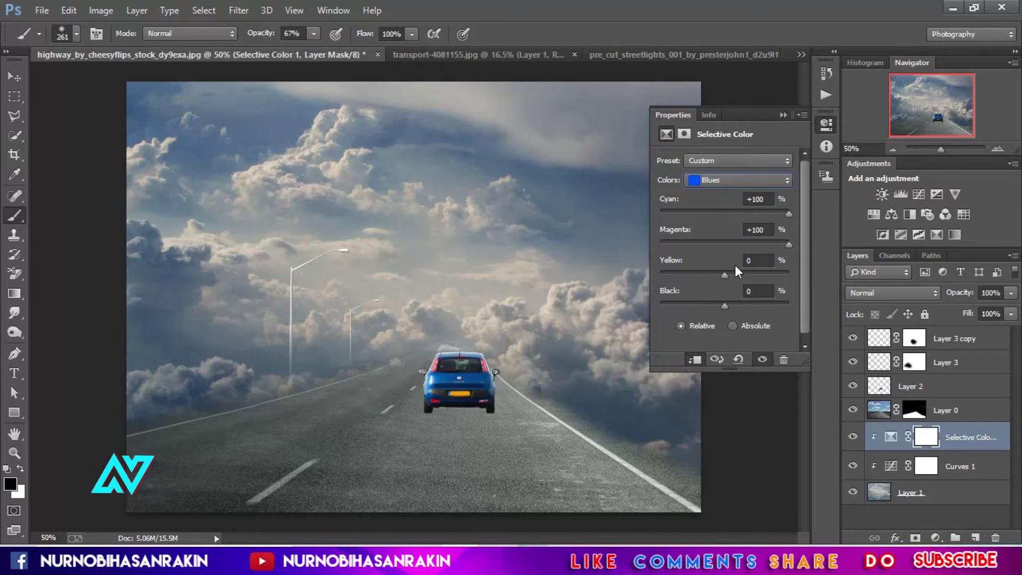
{"action": "left_click_drag", "start_coordinate": [749, 276], "coordinate": [819, 277]}
{"action": "left_click_drag", "start_coordinate": [724, 306], "coordinate": [731, 308]}
Set Whites Cyan and Magenta to -100, reduce Yellow, and set Black to -47
{"action": "left_click", "coordinate": [723, 178]}
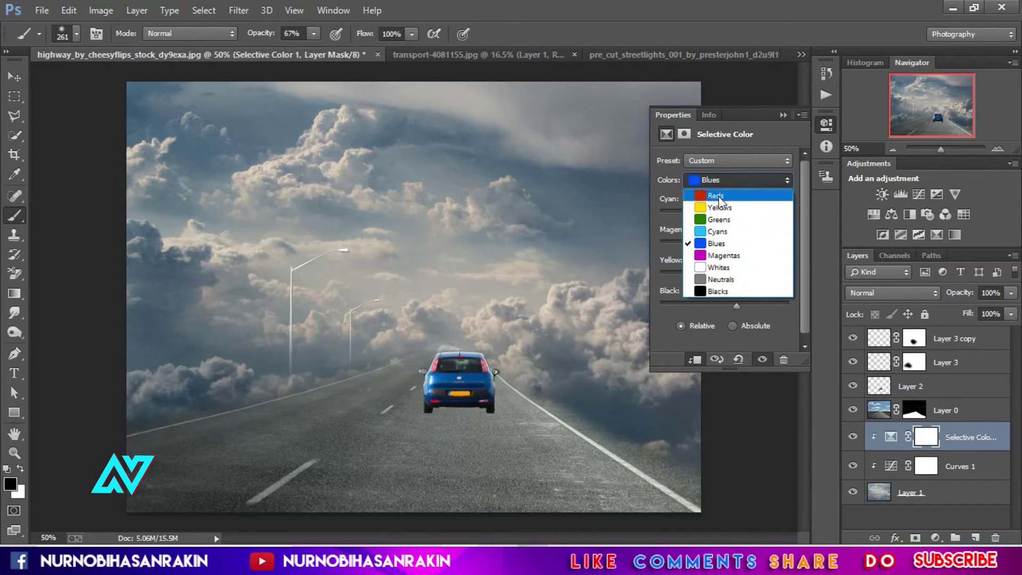
{"action": "left_click", "coordinate": [723, 266]}
{"action": "left_click_drag", "start_coordinate": [706, 213], "coordinate": [653, 214]}
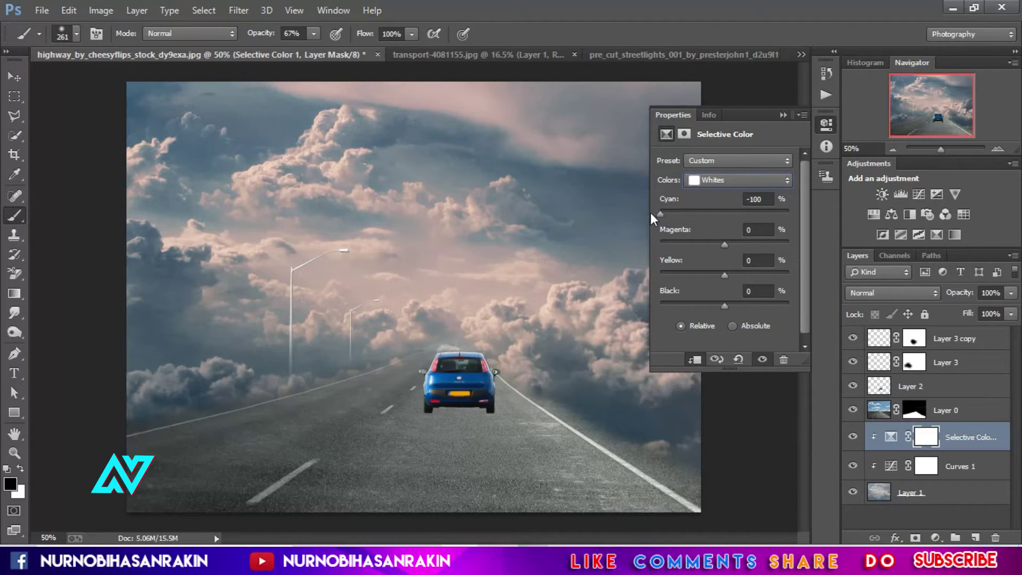
{"action": "left_click_drag", "start_coordinate": [724, 244], "coordinate": [647, 244]}
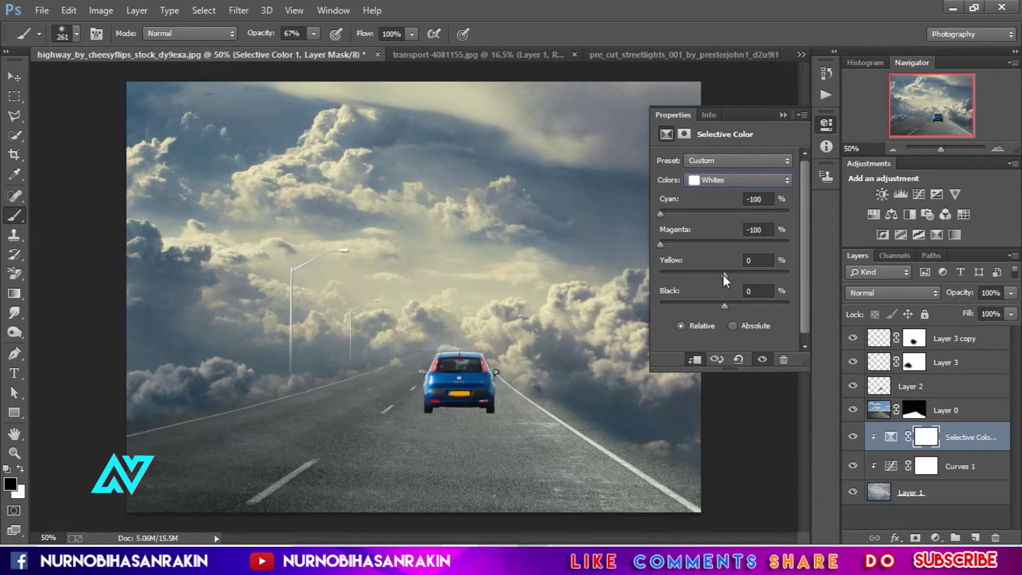
{"action": "left_click_drag", "start_coordinate": [789, 274], "coordinate": [660, 275]}
{"action": "left_click_drag", "start_coordinate": [688, 306], "coordinate": [697, 308]}
{"action": "left_click", "coordinate": [782, 115]}
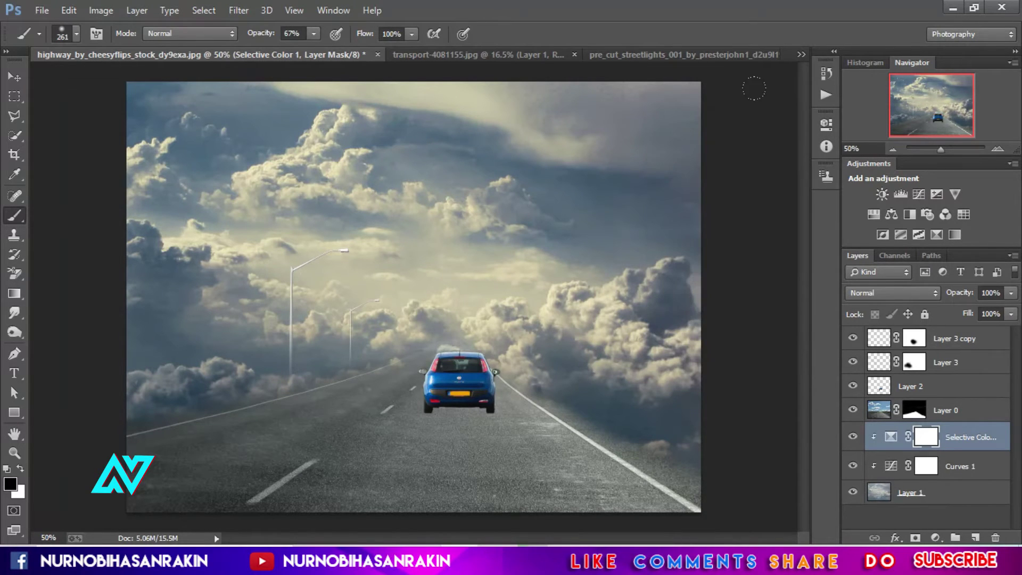
Add a Curves layer clipped to Layer 0 with a raised midtone point to brighten the road
{"action": "left_click", "coordinate": [951, 413]}
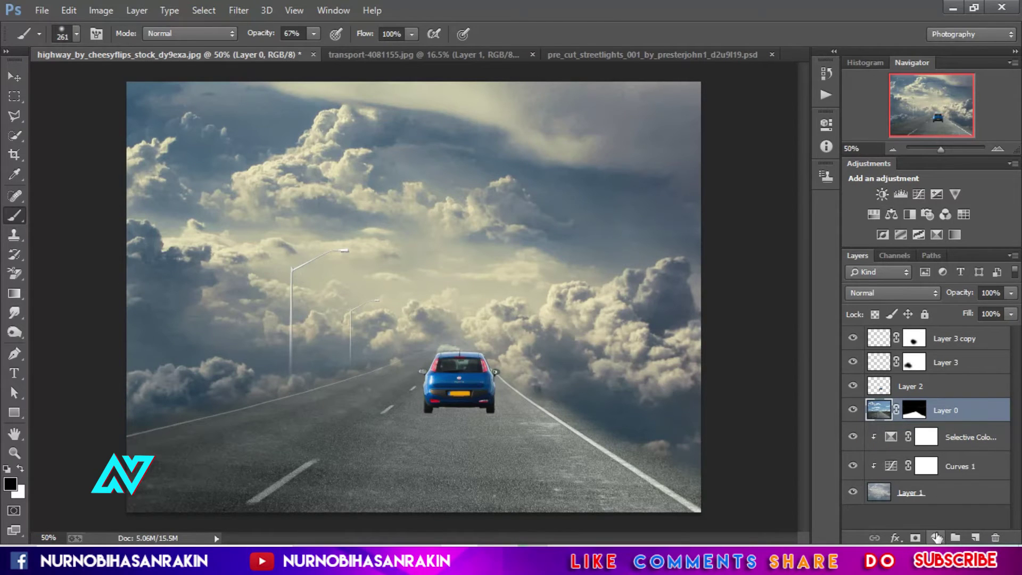
{"action": "left_click", "coordinate": [935, 538]}
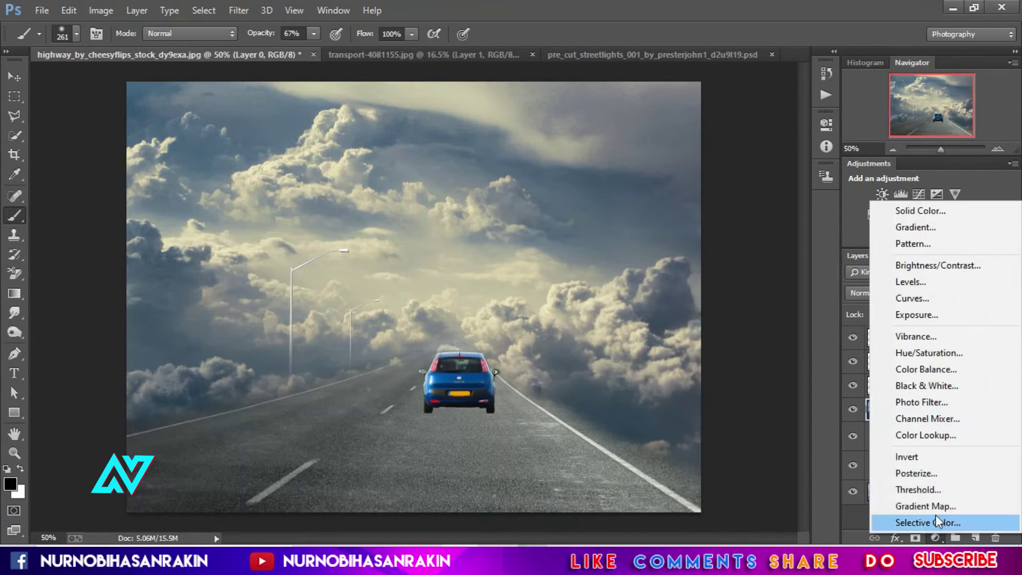
{"action": "left_click", "coordinate": [926, 298]}
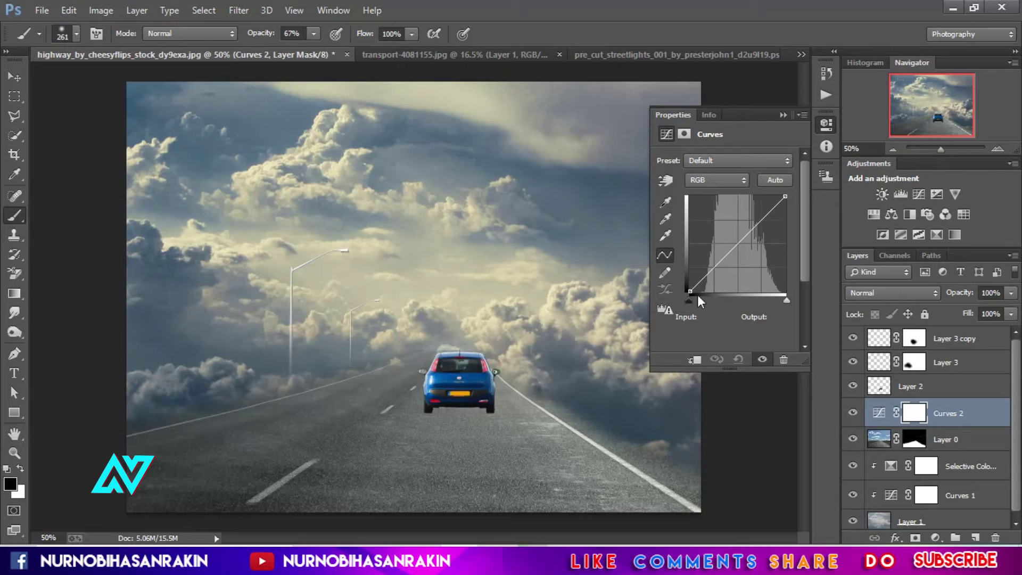
{"action": "left_click", "coordinate": [696, 361]}
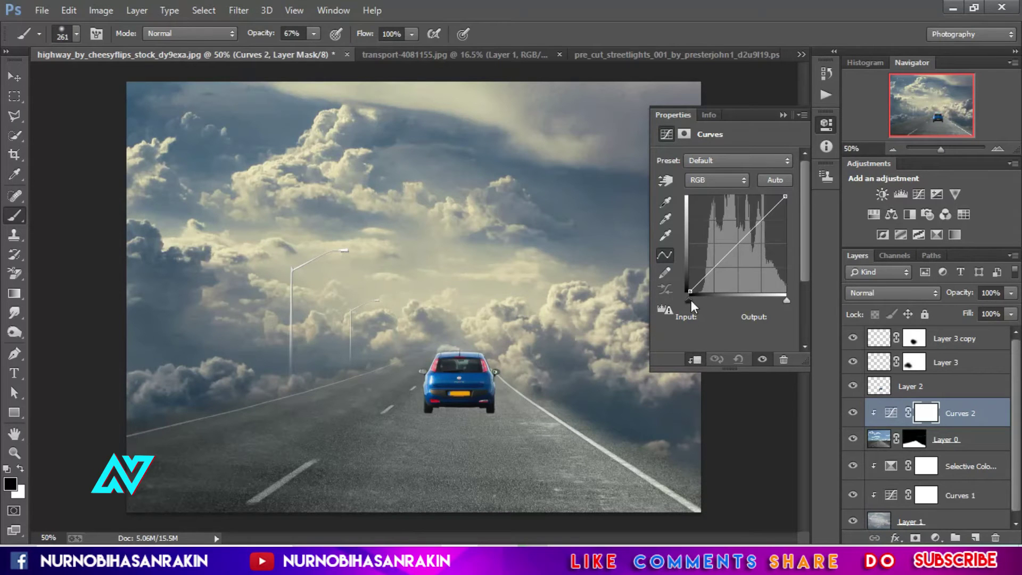
{"action": "left_click", "coordinate": [736, 243]}
{"action": "left_click_drag", "start_coordinate": [737, 243], "coordinate": [726, 243]}
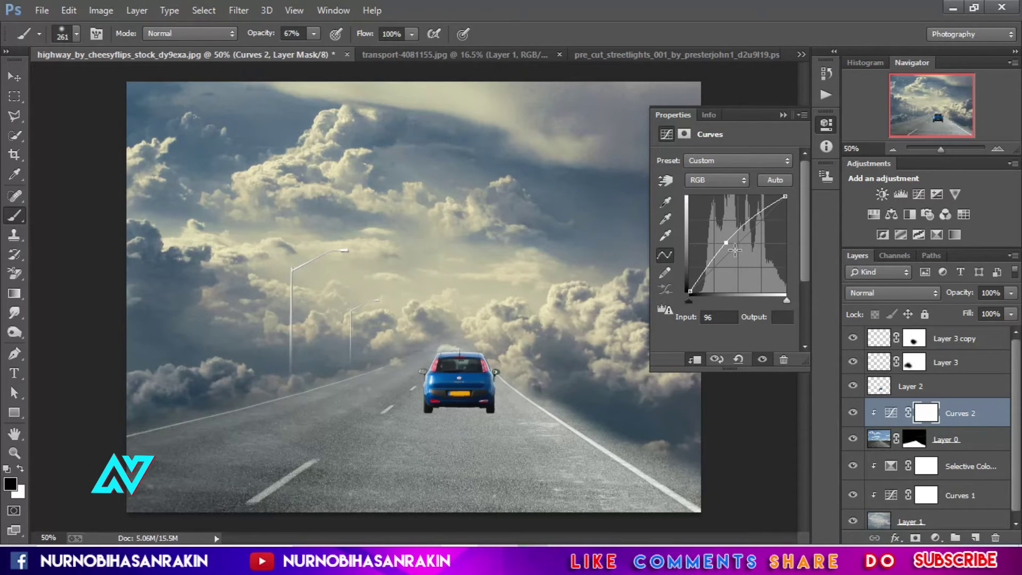
{"action": "left_click", "coordinate": [783, 115]}
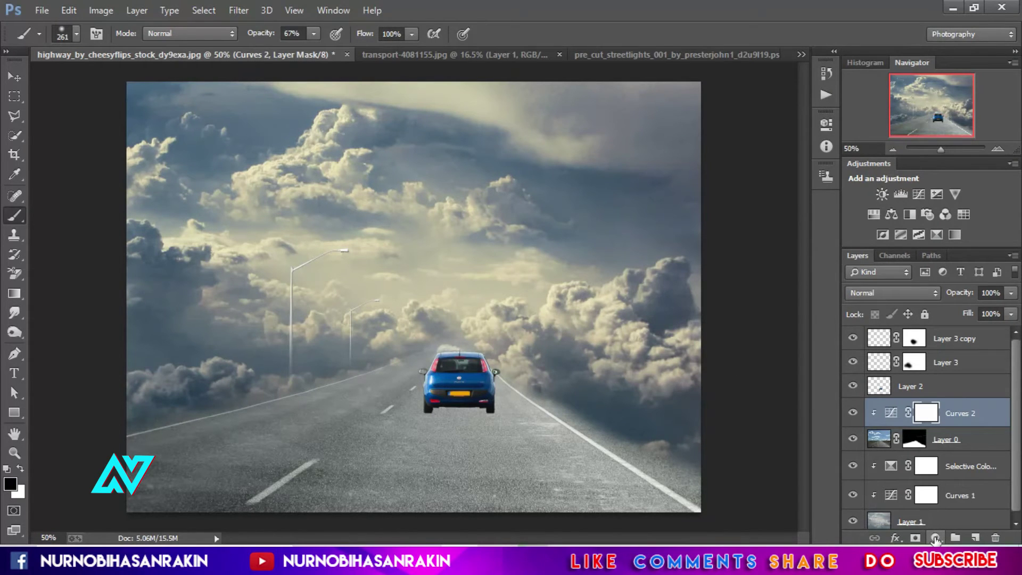
Add a Brightness/Contrast layer with brightness at -70 and contrast brought back near 0
{"action": "left_click", "coordinate": [935, 537]}
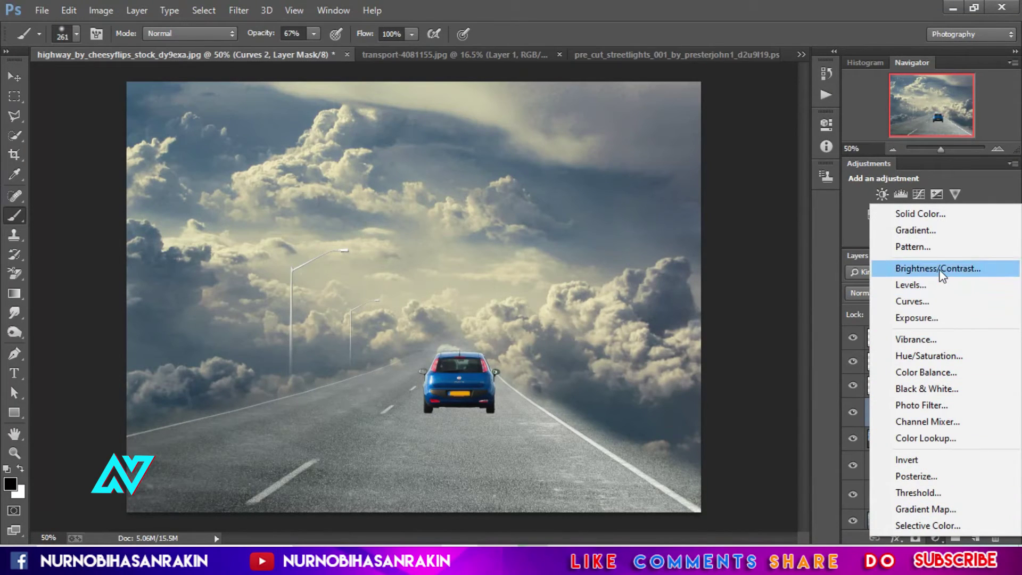
{"action": "left_click", "coordinate": [938, 269]}
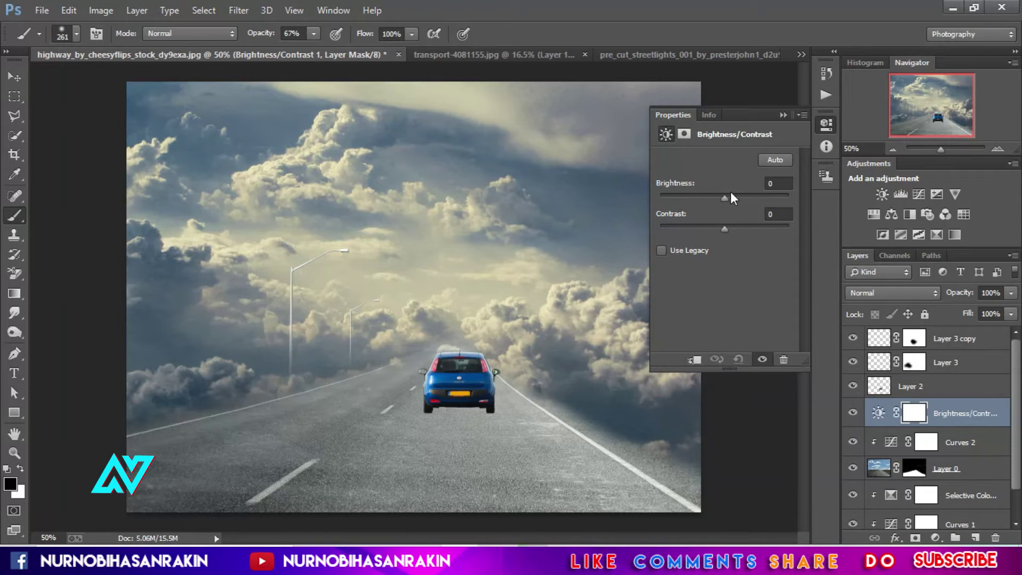
{"action": "left_click_drag", "start_coordinate": [725, 197], "coordinate": [706, 196]}
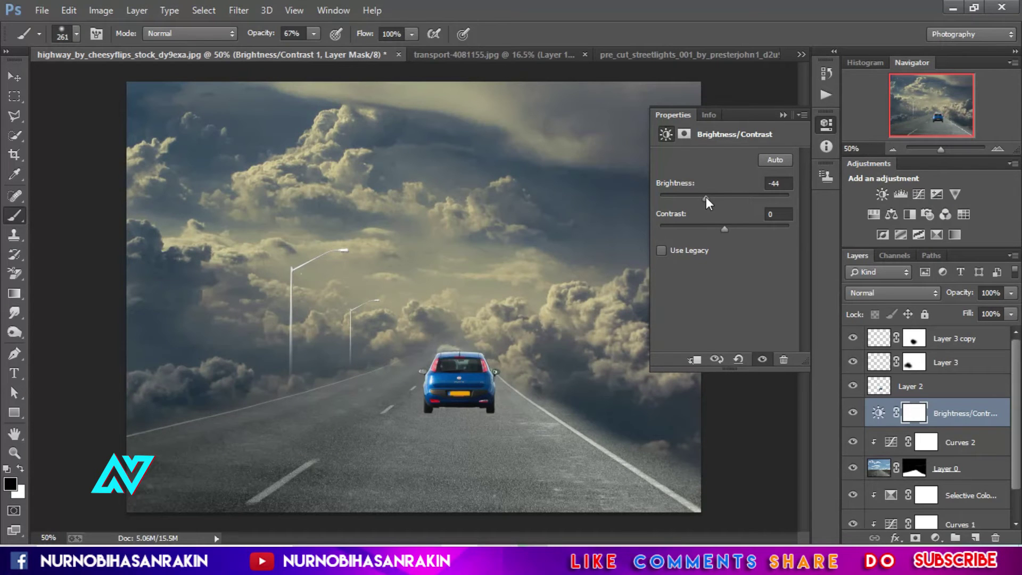
{"action": "left_click_drag", "start_coordinate": [706, 196], "coordinate": [694, 196]}
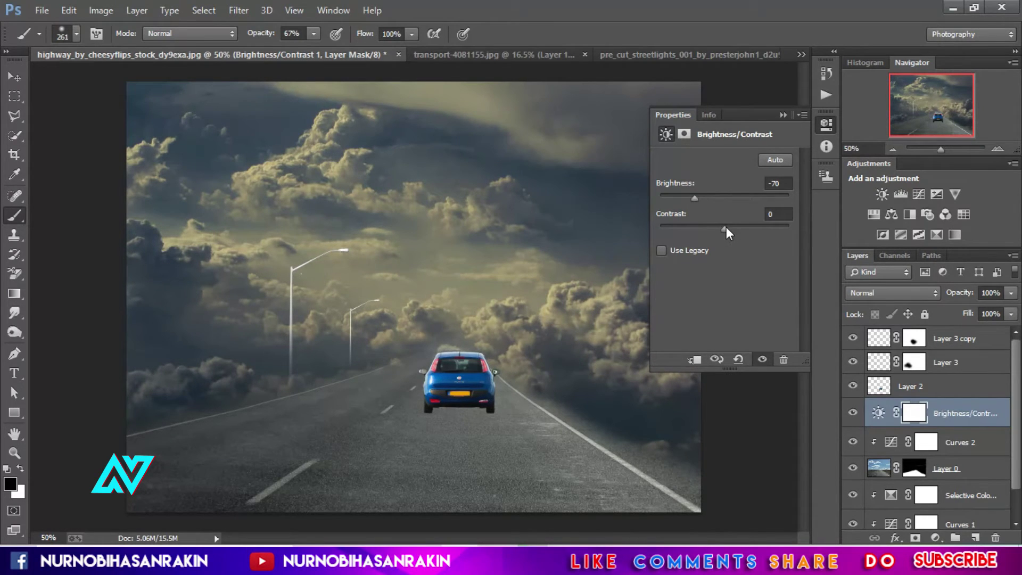
{"action": "left_click_drag", "start_coordinate": [726, 230], "coordinate": [740, 230]}
{"action": "left_click_drag", "start_coordinate": [759, 230], "coordinate": [729, 230]}
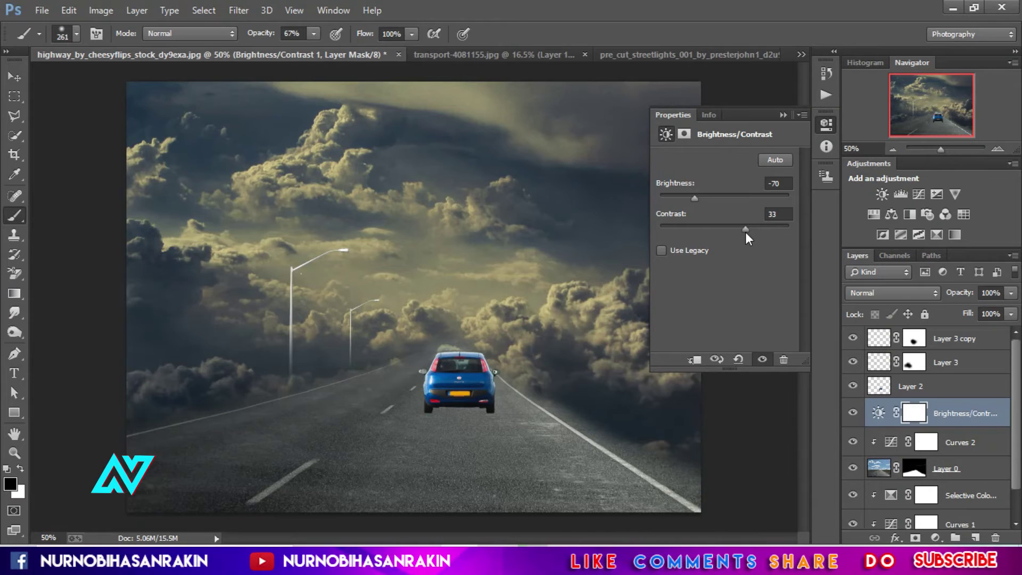
{"action": "left_click_drag", "start_coordinate": [745, 231], "coordinate": [725, 237]}
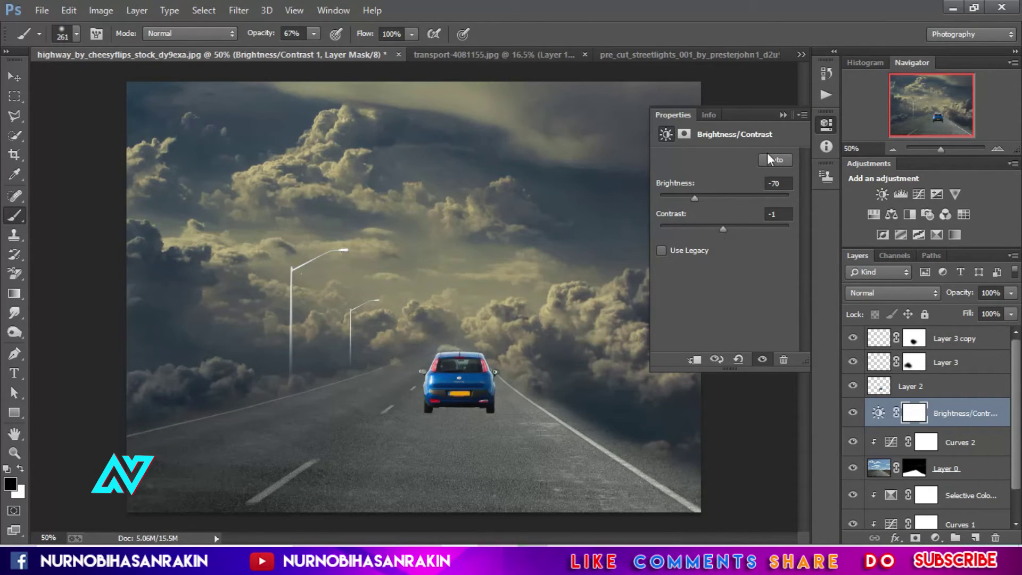
{"action": "left_click", "coordinate": [783, 115]}
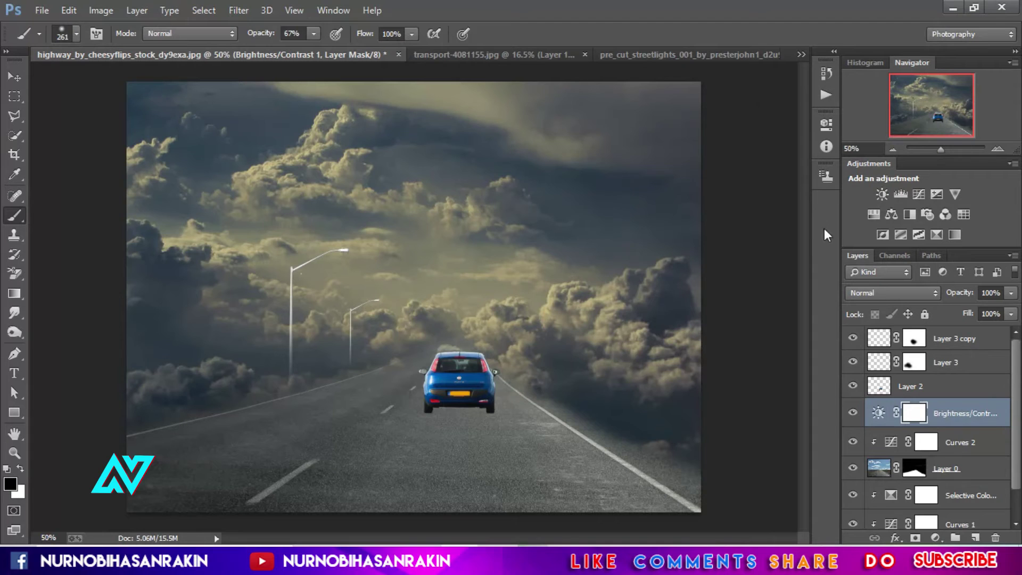
Paint out the Brightness/Contrast mask over the central and upper-left clouds with a large black brush
{"action": "left_click", "coordinate": [11, 212]}
{"action": "left_click_drag", "start_coordinate": [207, 151], "coordinate": [371, 261]}
{"action": "key", "text": "bracketright"}
{"action": "key", "text": "bracketright"}
{"action": "key", "text": "bracketright"}
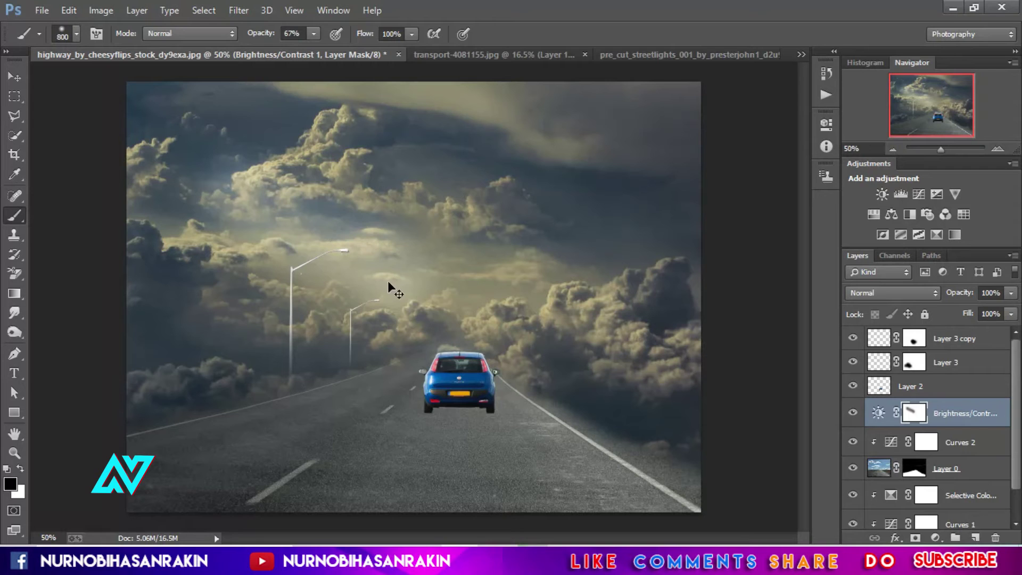
{"action": "key", "text": "ctrl+z"}
{"action": "key", "text": "bracketright"}
{"action": "key", "text": "bracketright"}
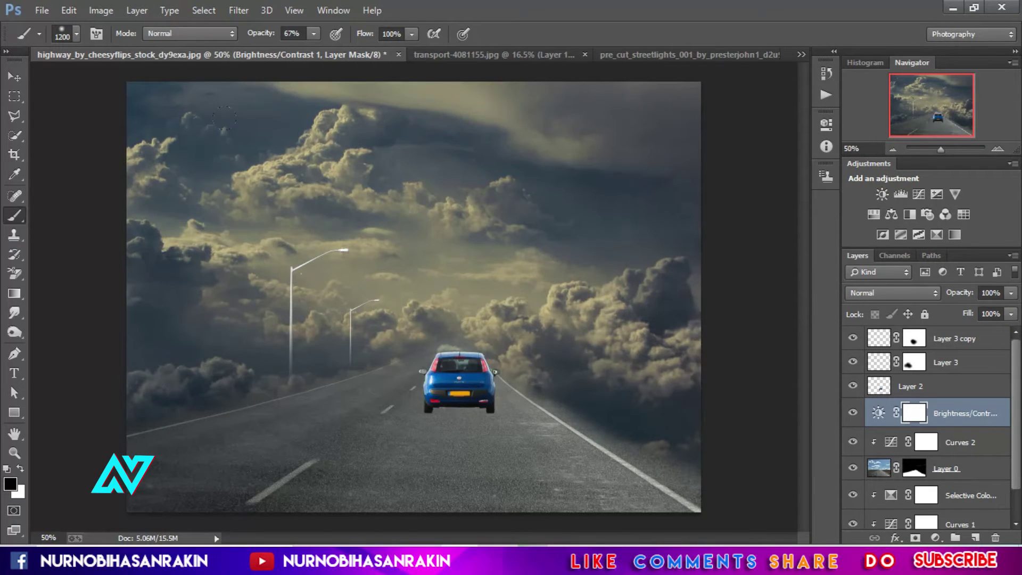
{"action": "left_click", "coordinate": [381, 276]}
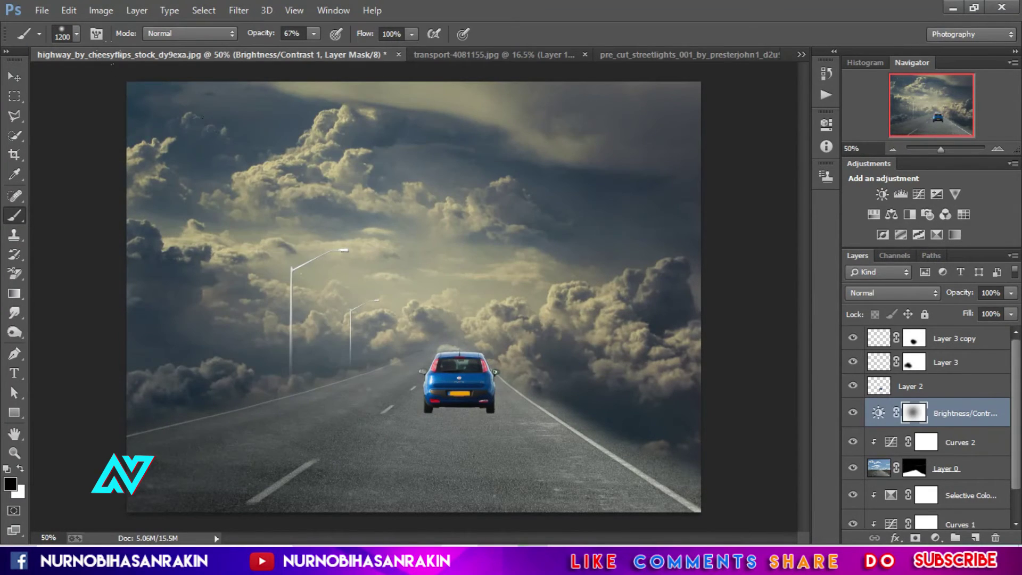
{"action": "left_click", "coordinate": [236, 169]}
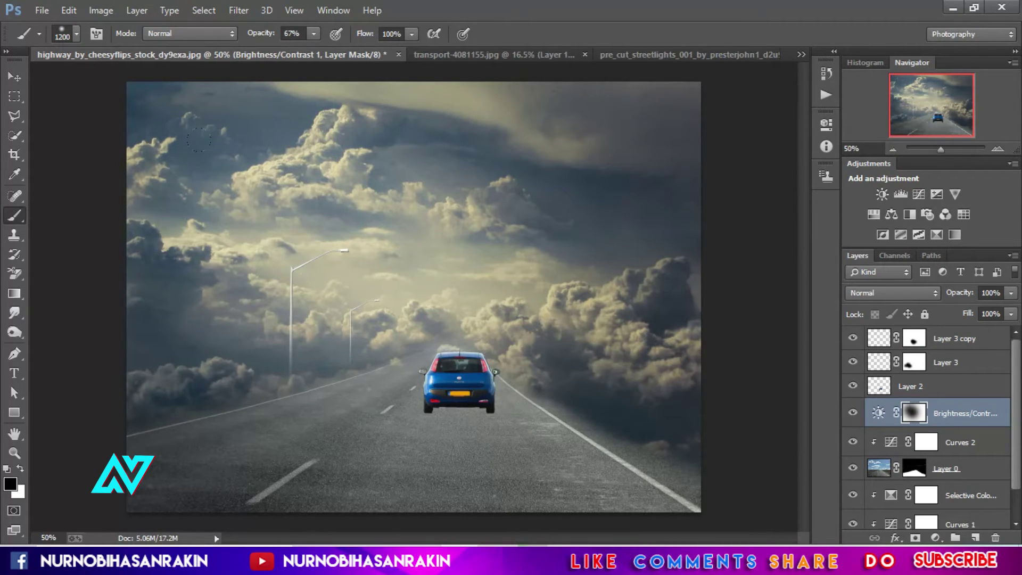
Add more mask strokes over the upper-left, top-centre and central sky to strengthen the bright areas
{"action": "left_click", "coordinate": [234, 149]}
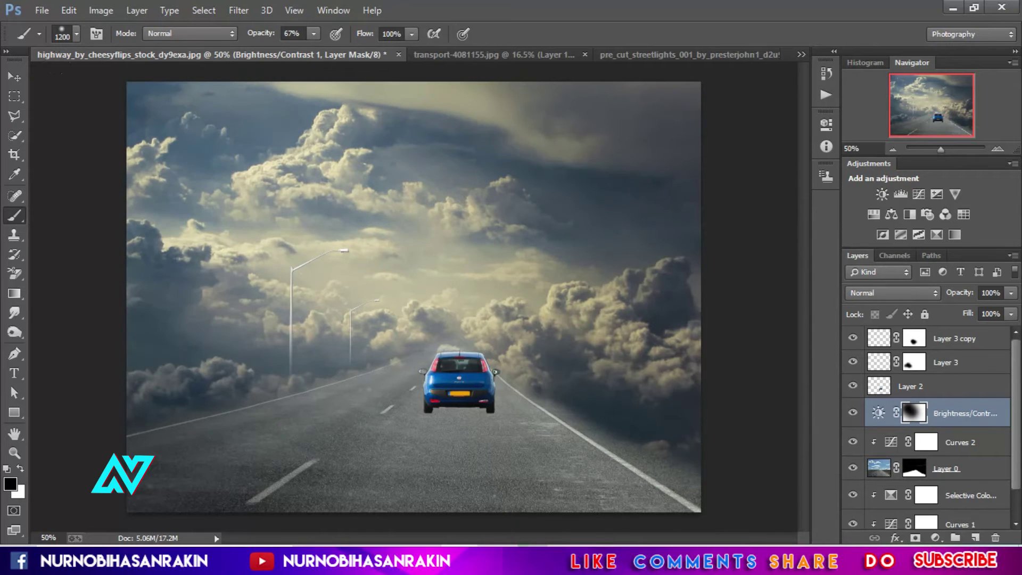
{"action": "left_click", "coordinate": [431, 96]}
{"action": "left_click", "coordinate": [420, 250]}
{"action": "left_click", "coordinate": [373, 330]}
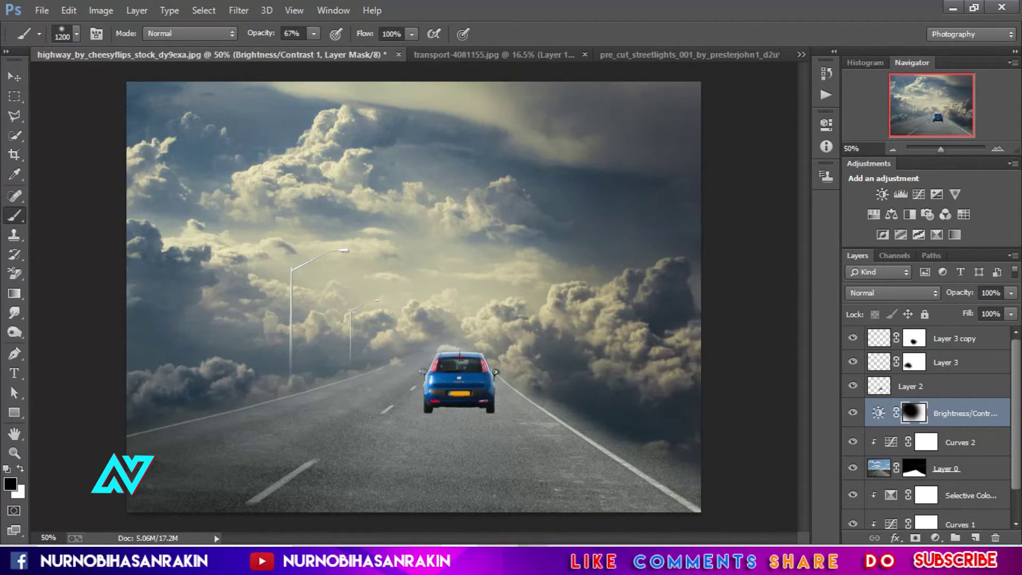
{"action": "left_click", "coordinate": [15, 77]}
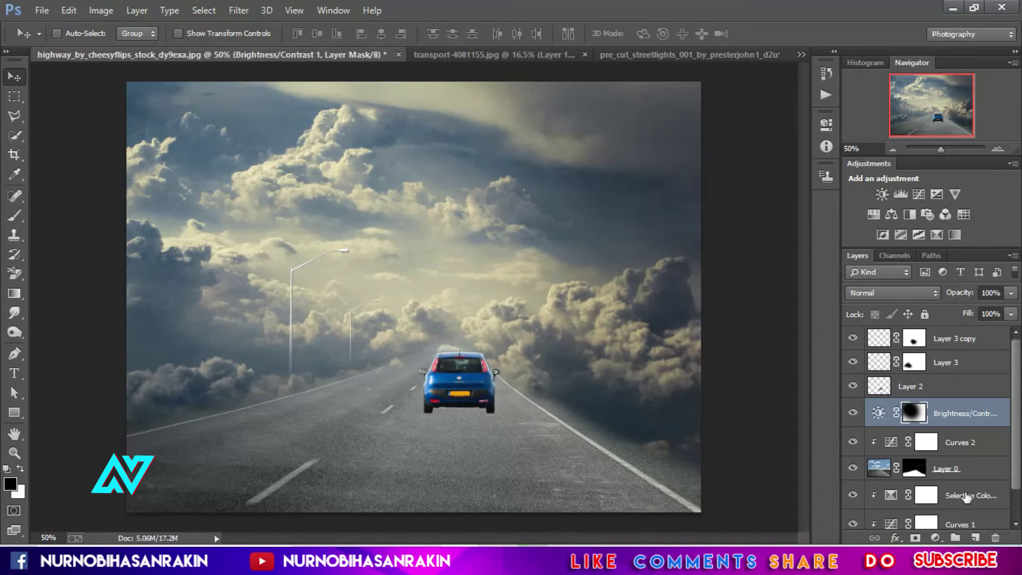
Add a Curves layer clipped to Layer 3 copy with its white point lowered to dim the lamp
{"action": "left_click", "coordinate": [969, 343]}
{"action": "left_click", "coordinate": [935, 537]}
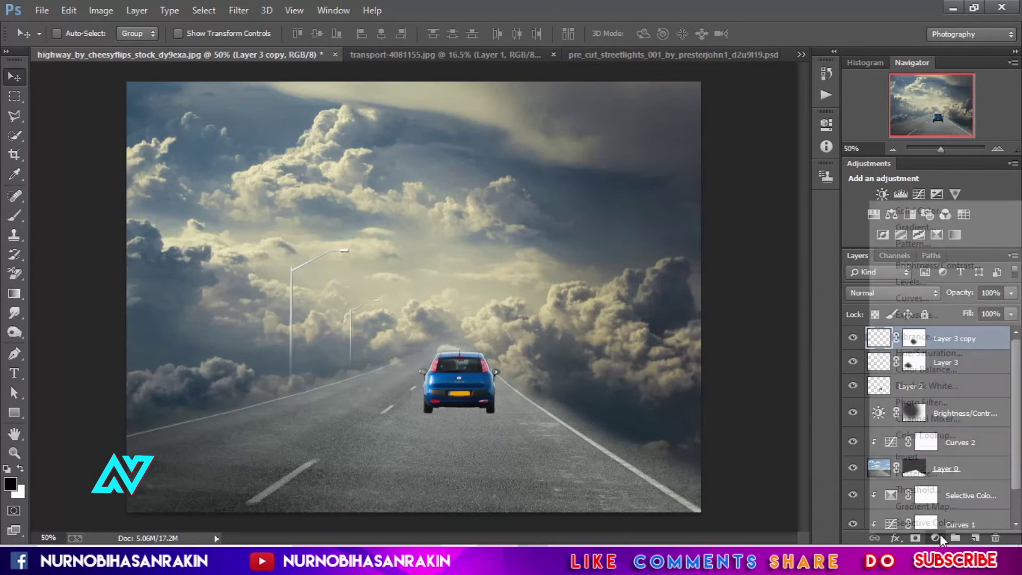
{"action": "left_click", "coordinate": [926, 299]}
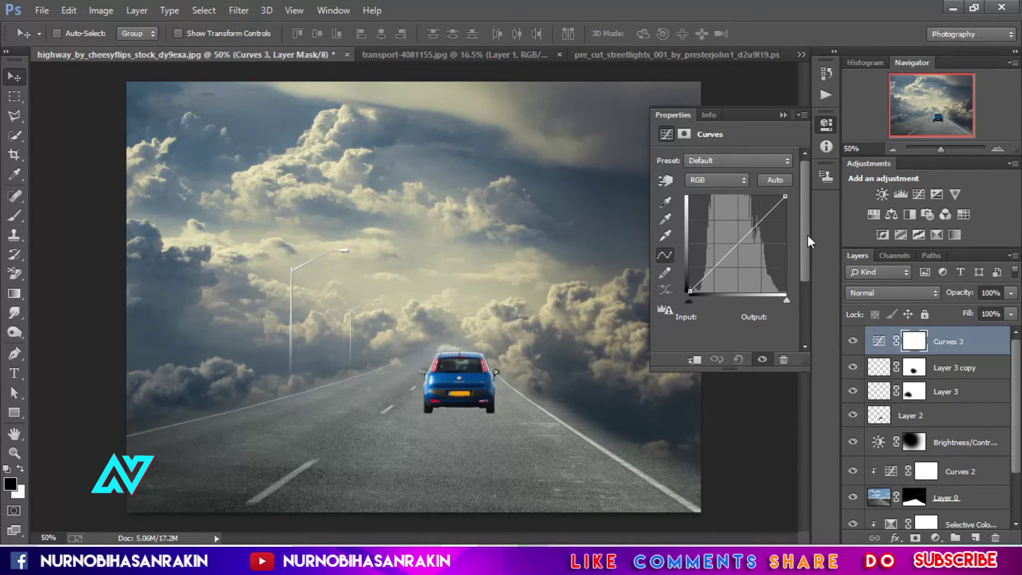
{"action": "left_click", "coordinate": [694, 360]}
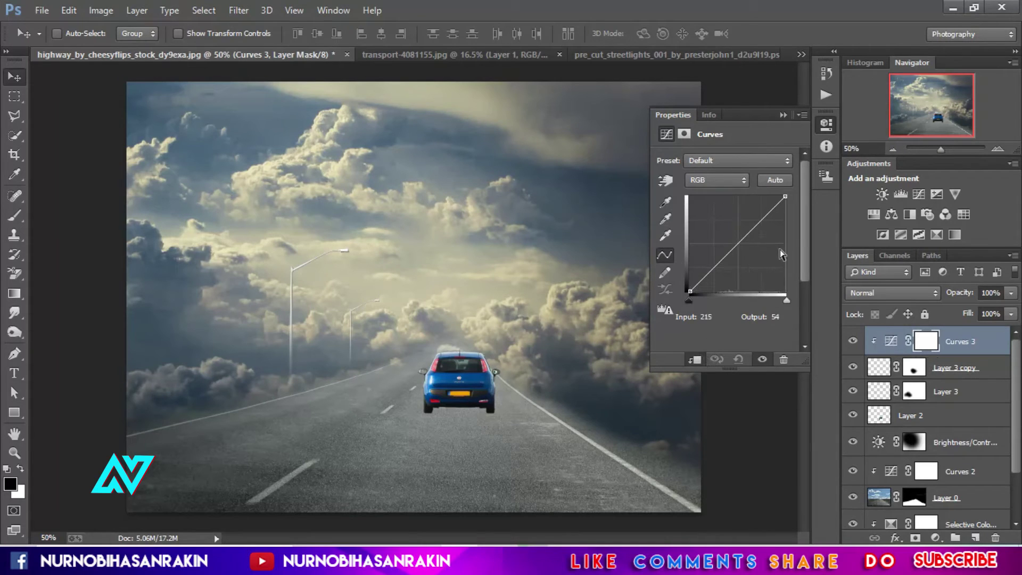
{"action": "mouse_move", "coordinate": [784, 197]}
{"action": "left_mouse_down"}
{"action": "mouse_move", "coordinate": [778, 236]}
{"action": "mouse_move", "coordinate": [783, 226]}
{"action": "left_mouse_up"}
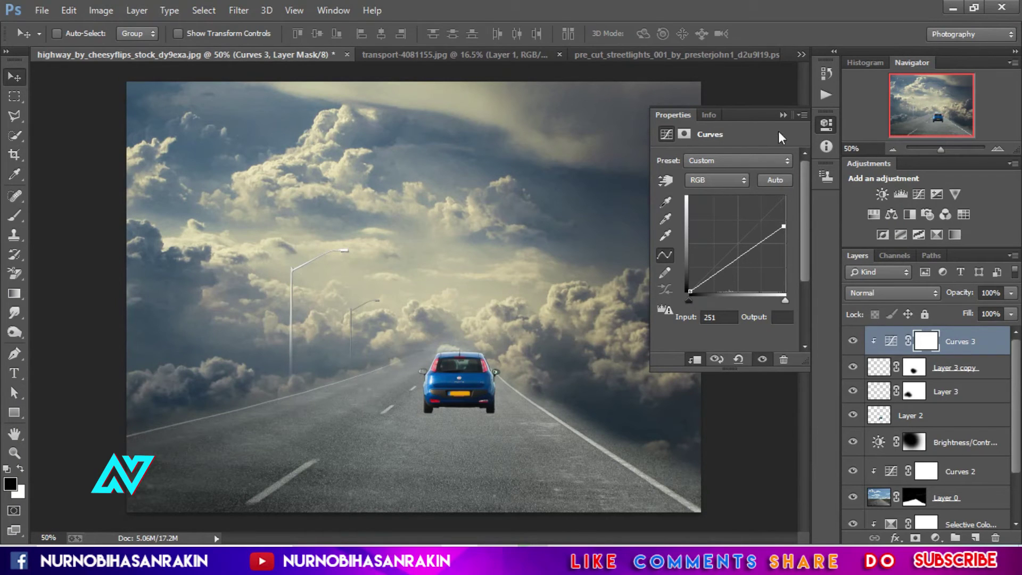
{"action": "left_click", "coordinate": [783, 115]}
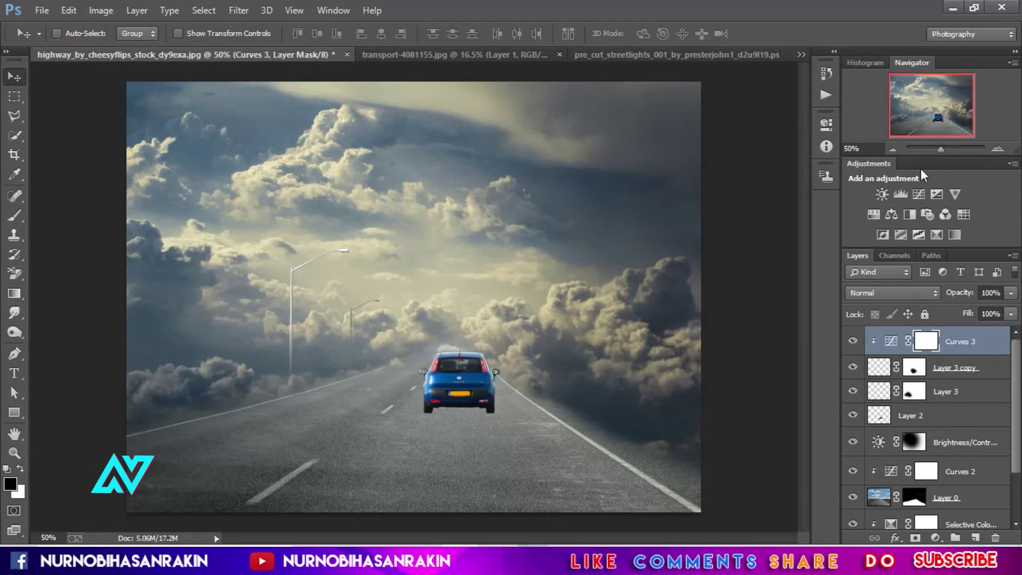
Add an empty Layer 4 above the Brightness/Contrast layer and set up a soft black 107 px brush
{"action": "left_click", "coordinate": [977, 539]}
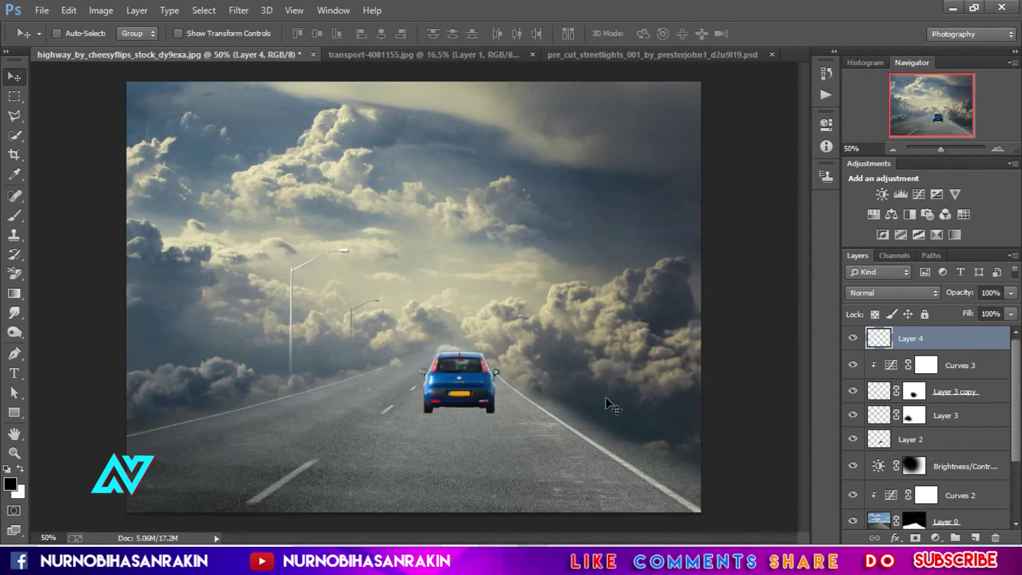
{"action": "mouse_move", "coordinate": [924, 339]}
{"action": "left_mouse_down"}
{"action": "mouse_move", "coordinate": [946, 482]}
{"action": "mouse_move", "coordinate": [948, 458]}
{"action": "left_mouse_up"}
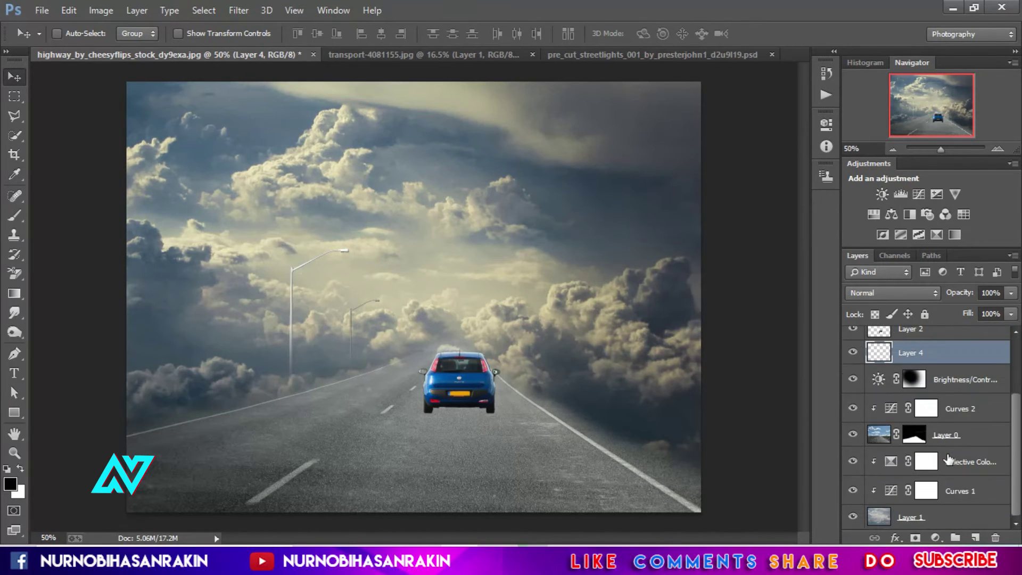
{"action": "left_click", "coordinate": [15, 216]}
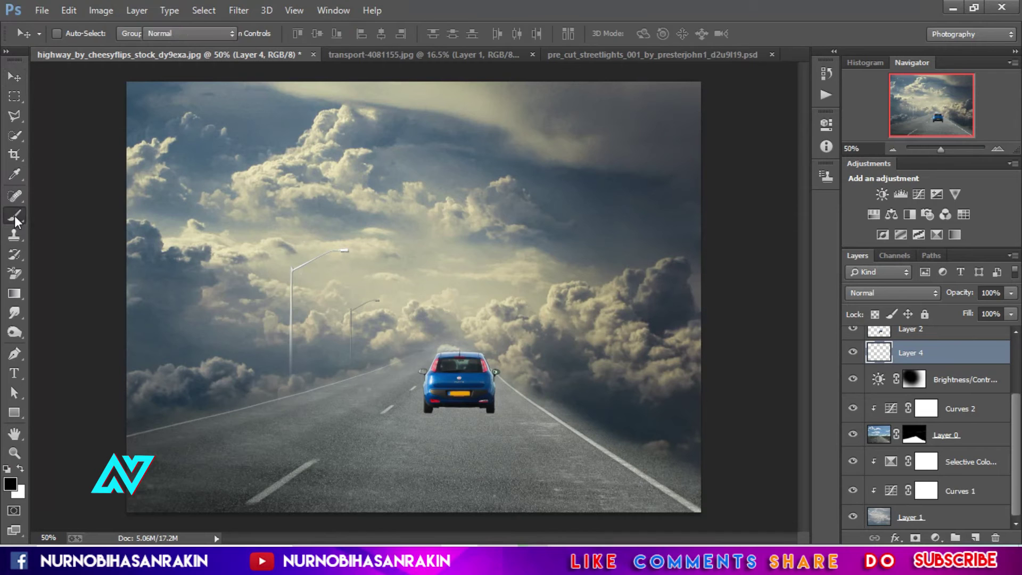
{"action": "left_click", "coordinate": [9, 485]}
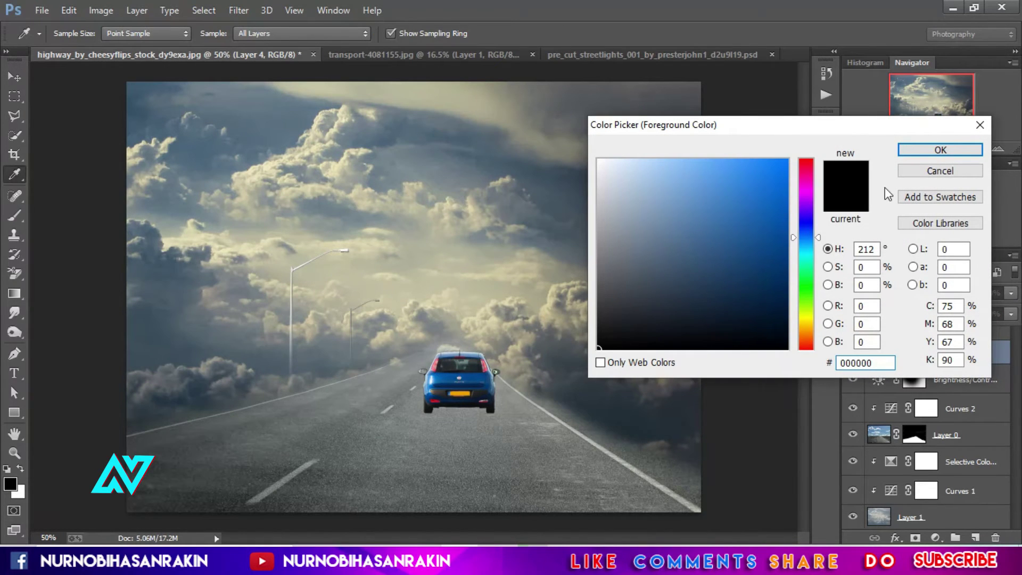
{"action": "left_click", "coordinate": [940, 150]}
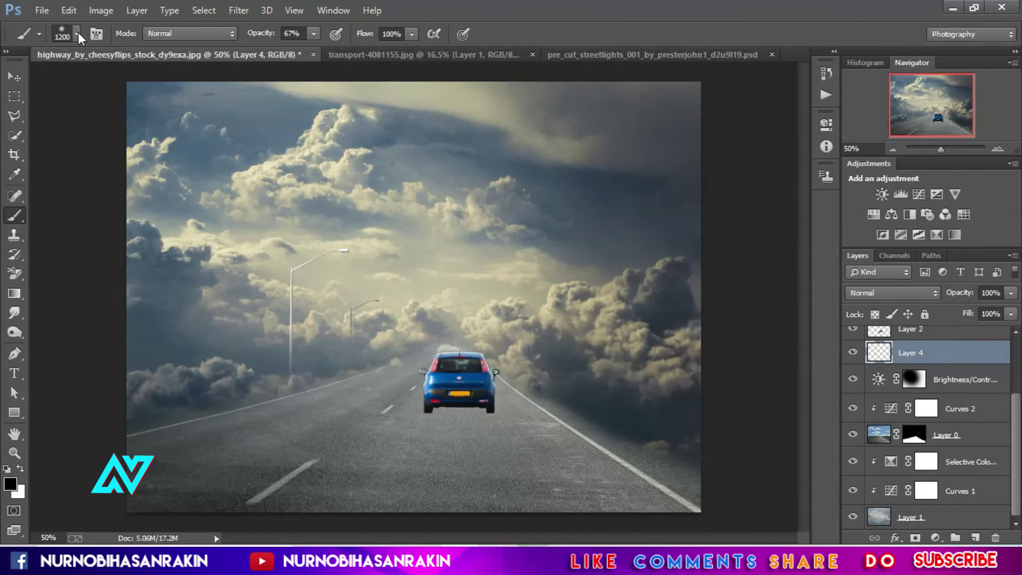
{"action": "left_click", "coordinate": [78, 33]}
{"action": "left_click_drag", "start_coordinate": [113, 79], "coordinate": [129, 81]}
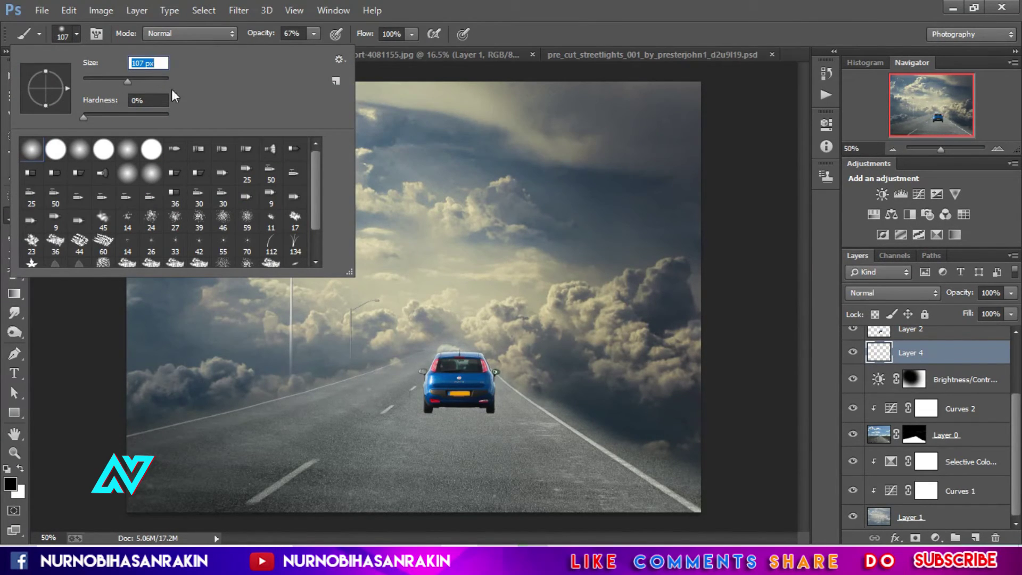
{"action": "key", "text": "Return"}
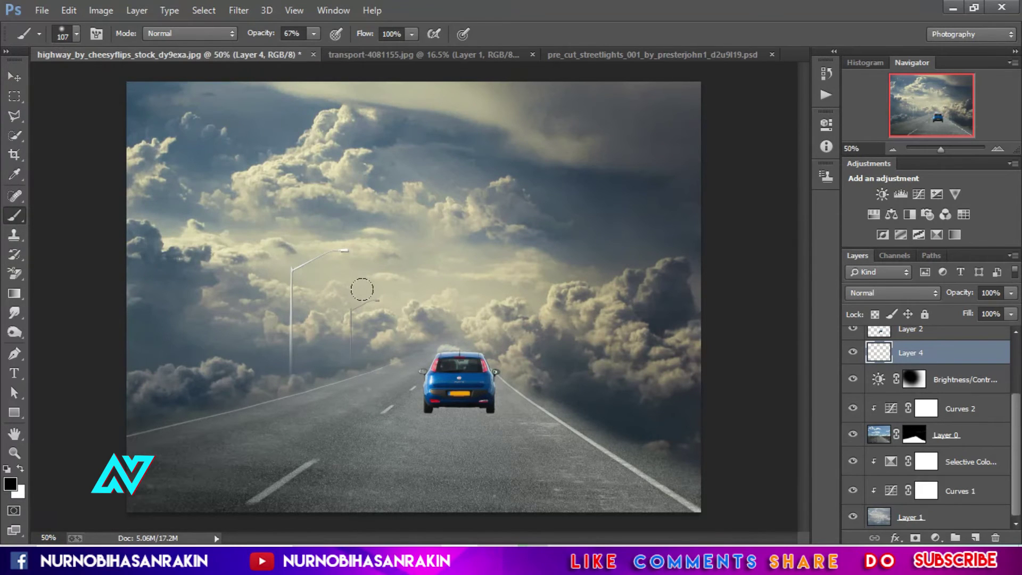
{"action": "left_click", "coordinate": [15, 116]}
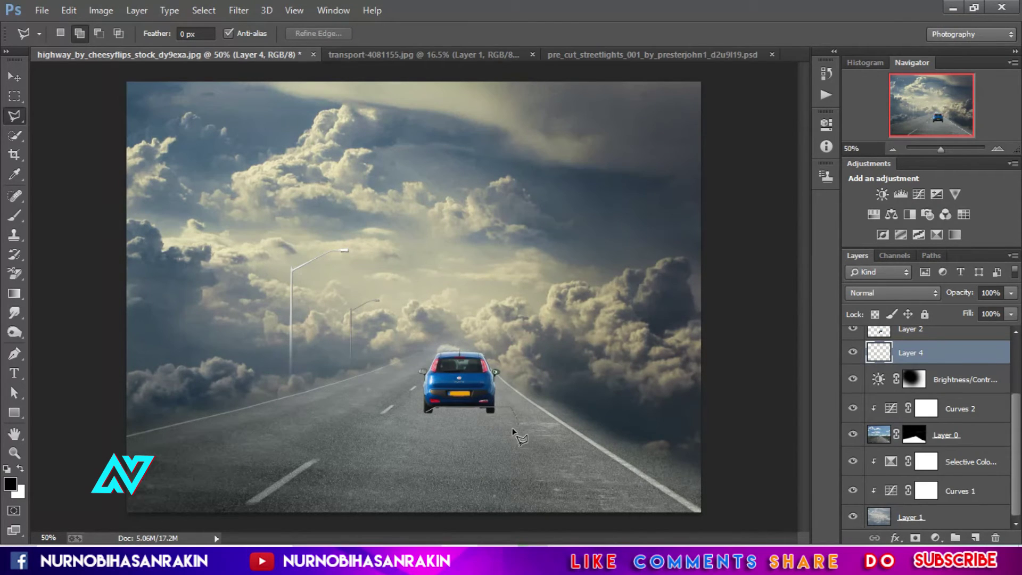
Paint black at 100% opacity inside the selection beneath the car, then deselect
{"action": "left_click", "coordinate": [426, 412]}
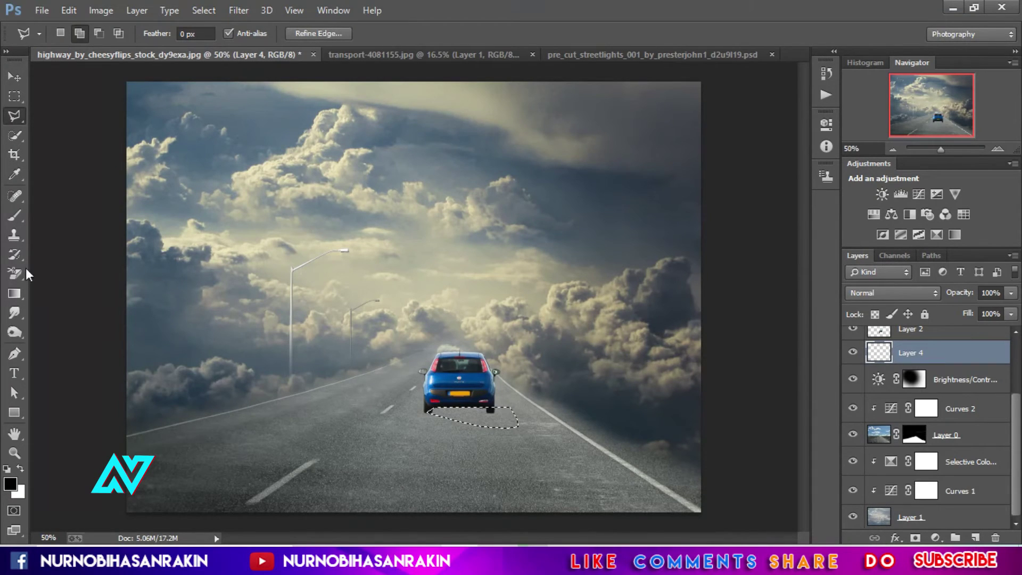
{"action": "left_click", "coordinate": [14, 215]}
{"action": "left_click_drag", "start_coordinate": [431, 411], "coordinate": [508, 417]}
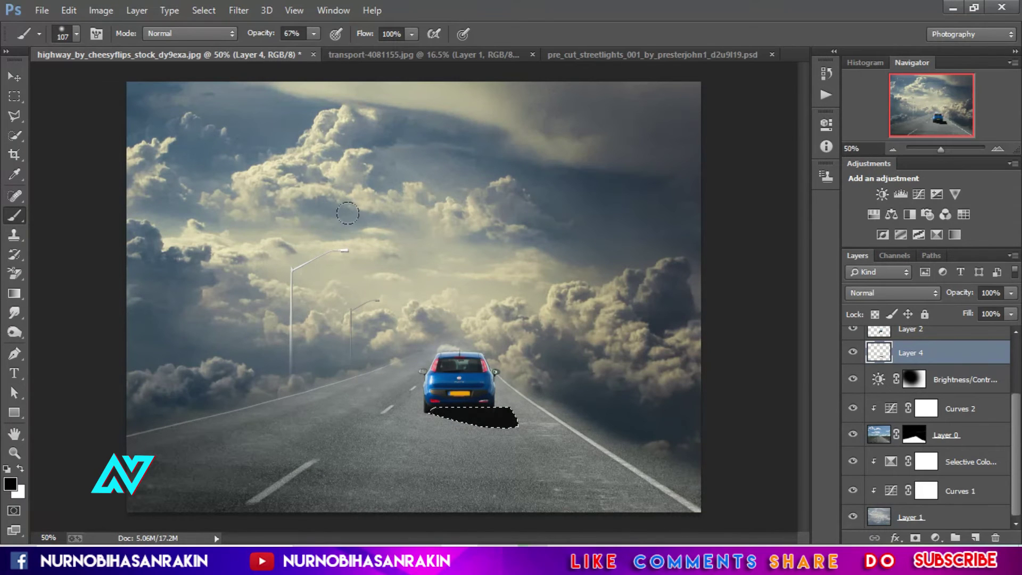
{"action": "key", "text": "0"}
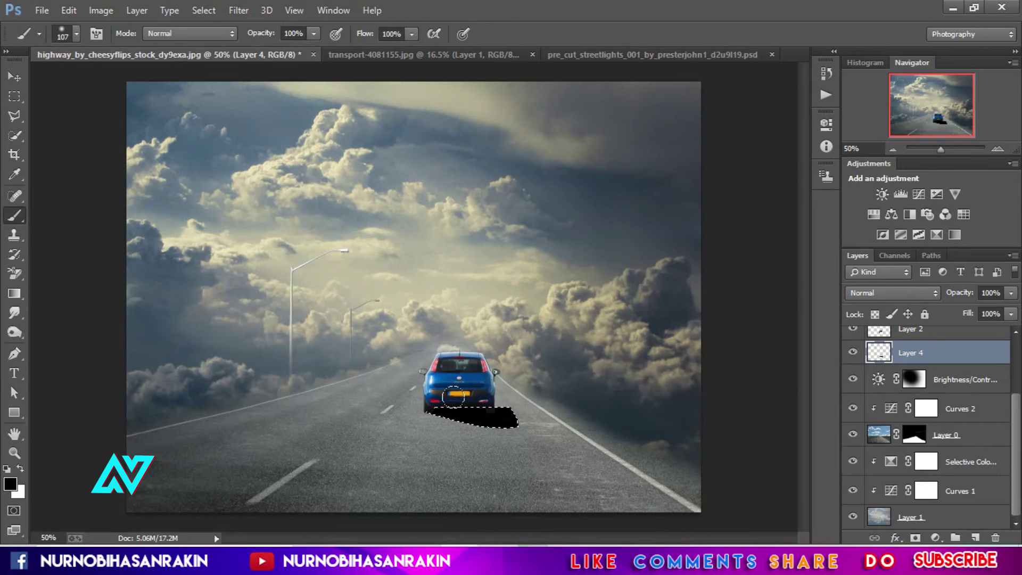
{"action": "key", "text": "ctrl+d"}
Set the Layer 4 shadow layer's opacity to 53%
{"action": "left_click_drag", "start_coordinate": [1011, 294], "coordinate": [962, 314]}
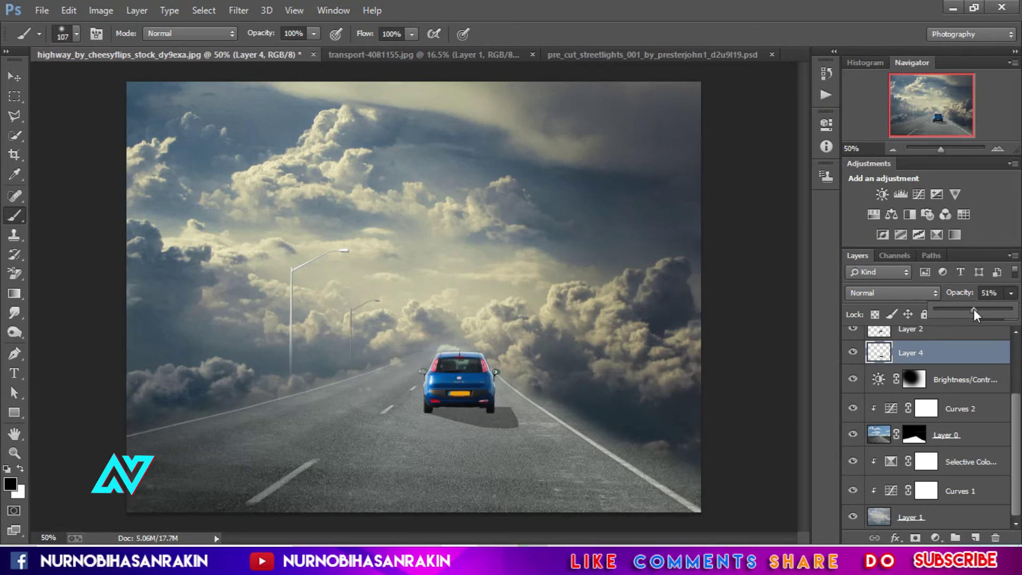
{"action": "left_click_drag", "start_coordinate": [973, 308], "coordinate": [975, 308]}
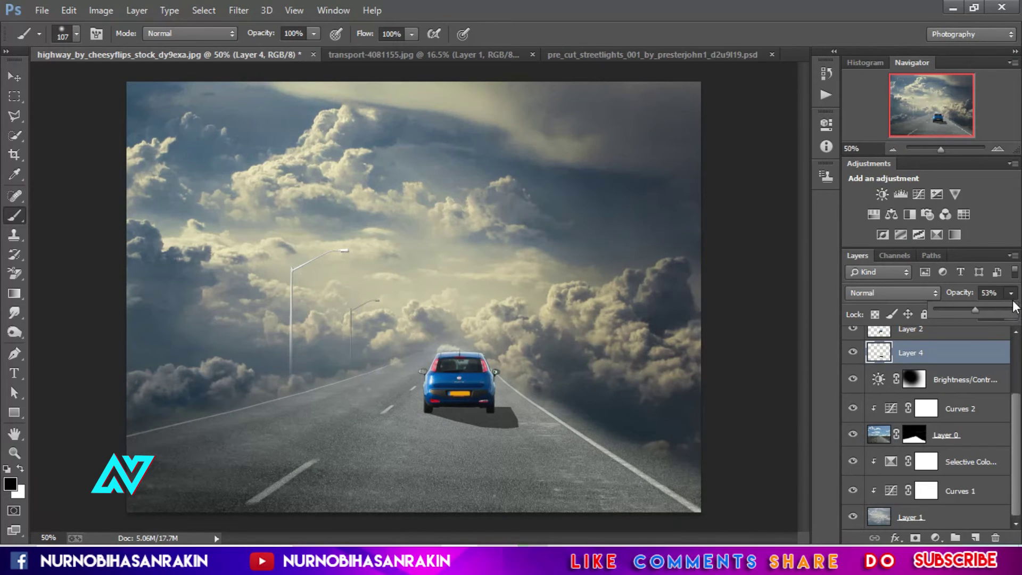
{"action": "key", "text": "Return"}
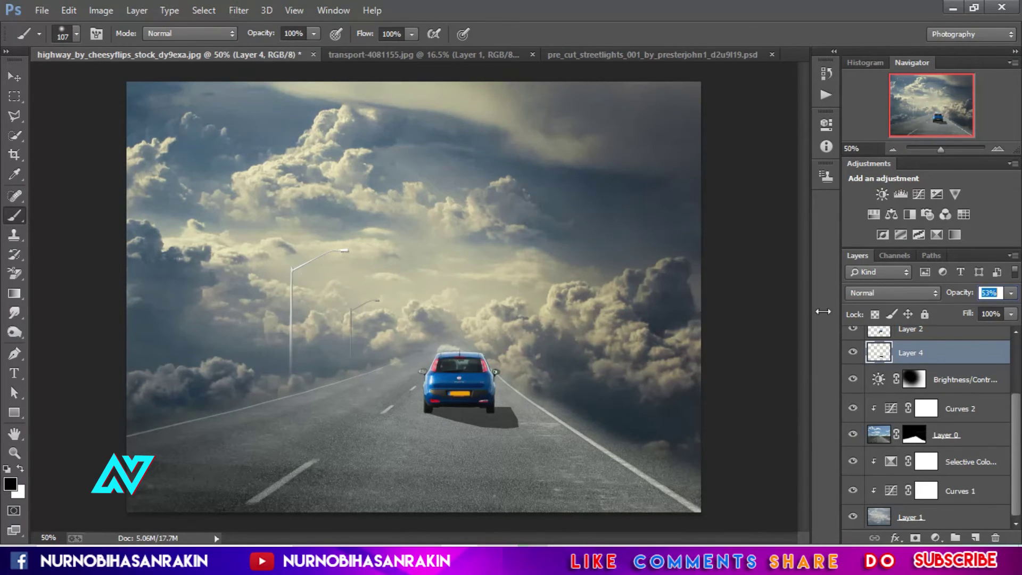
Apply an 8.2 pixel Gaussian Blur to the car shadow on Layer 4
{"action": "left_click", "coordinate": [238, 11]}
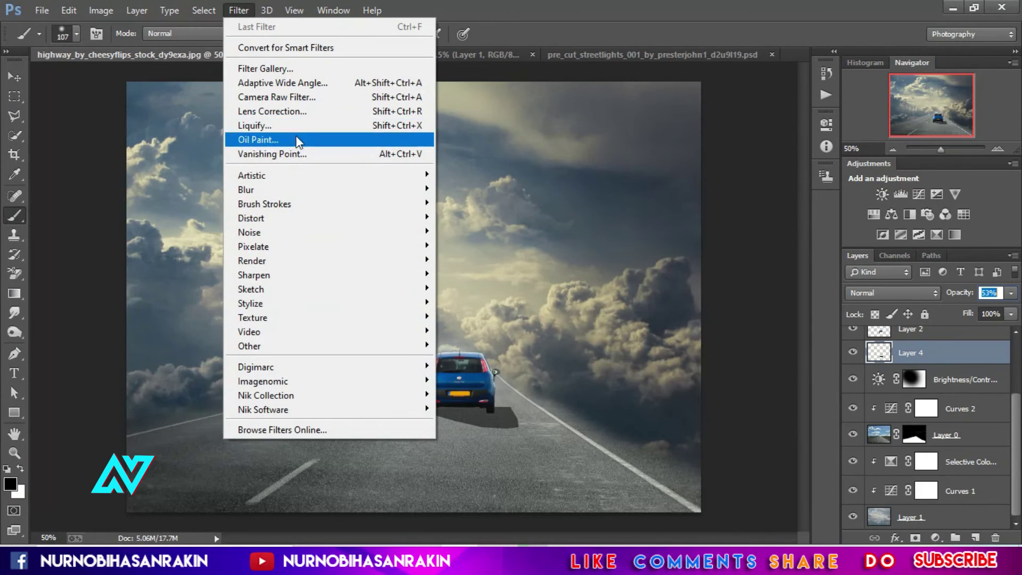
{"action": "mouse_move", "coordinate": [327, 189]}
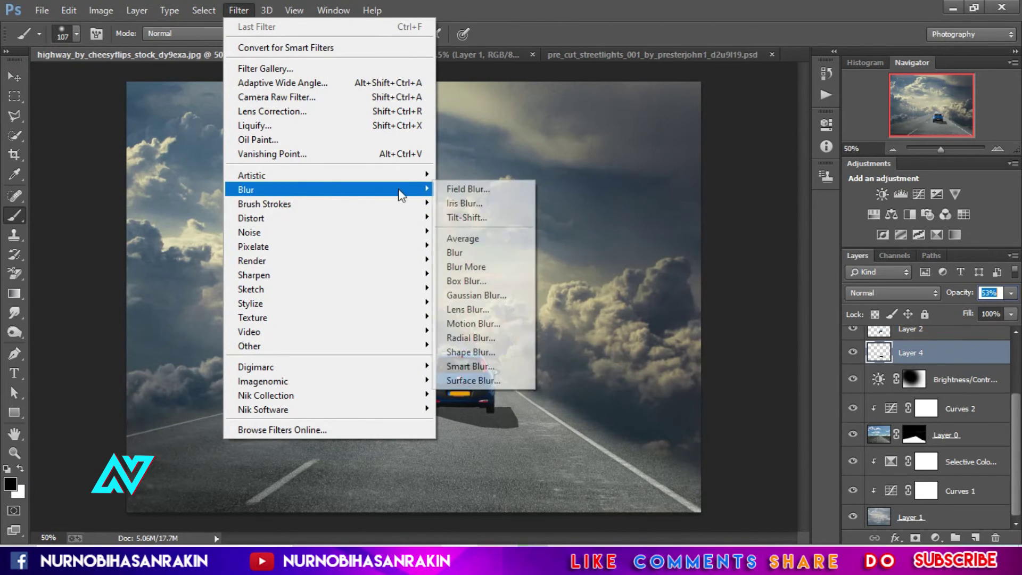
{"action": "left_click", "coordinate": [481, 296]}
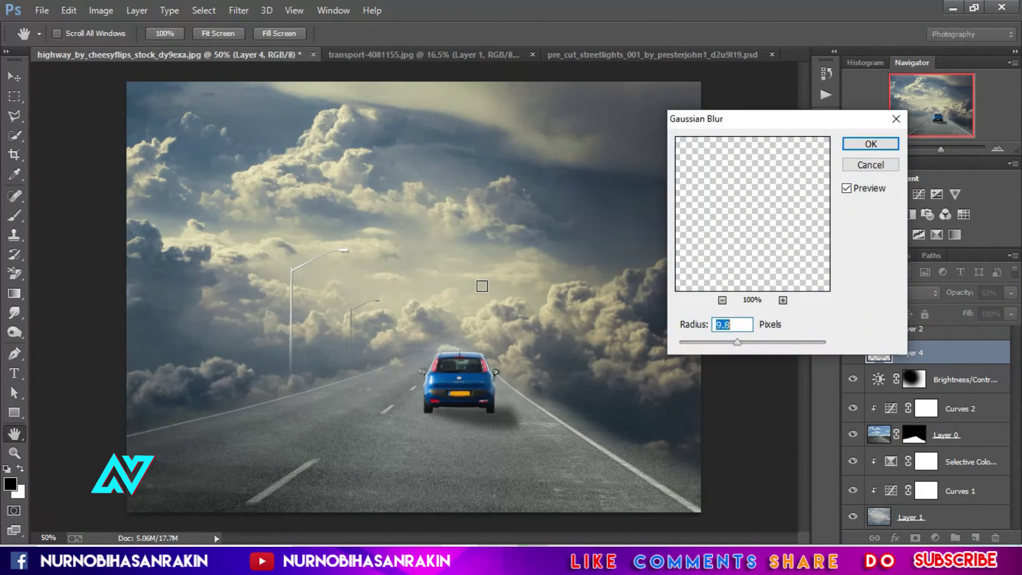
{"action": "left_click_drag", "start_coordinate": [712, 344], "coordinate": [732, 344]}
{"action": "left_click", "coordinate": [869, 145]}
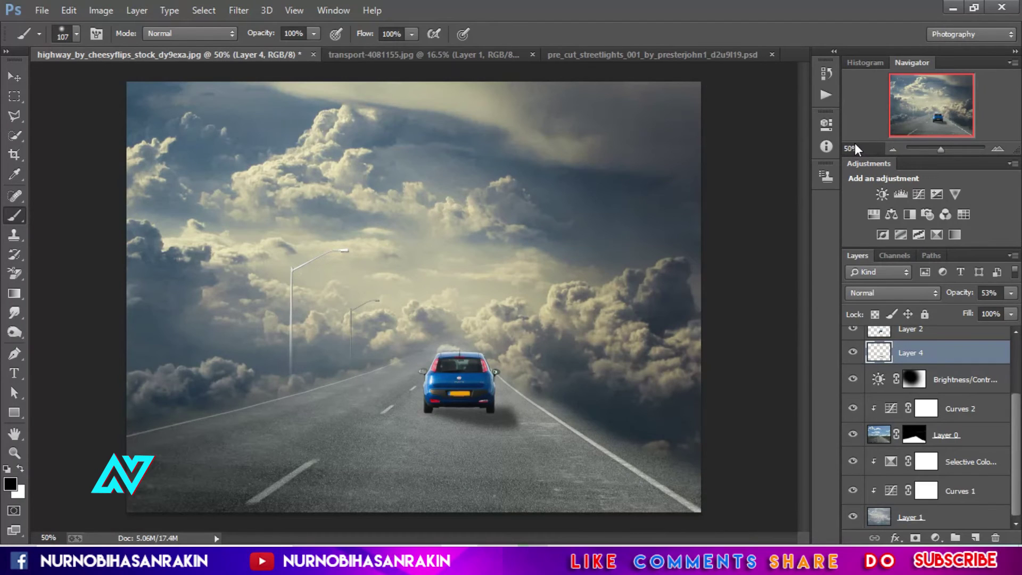
{"action": "scroll", "coordinate": [905, 368], "scroll_direction": "up", "scroll_amount": 3}
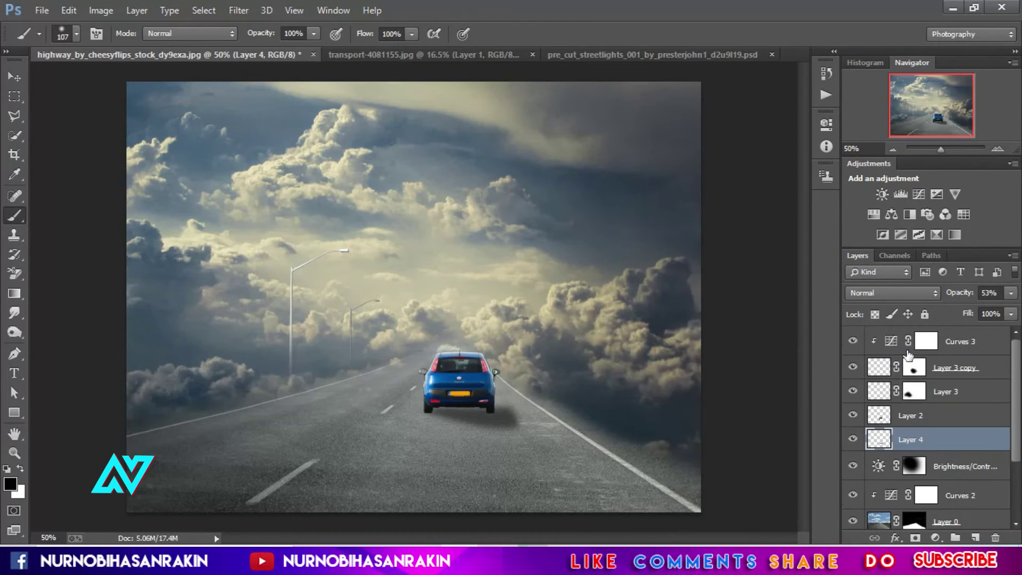
Add a Curves layer clipped to the car's Layer 2 with the top point pulled down to darken
{"action": "left_click", "coordinate": [852, 418]}
{"action": "left_click", "coordinate": [949, 421]}
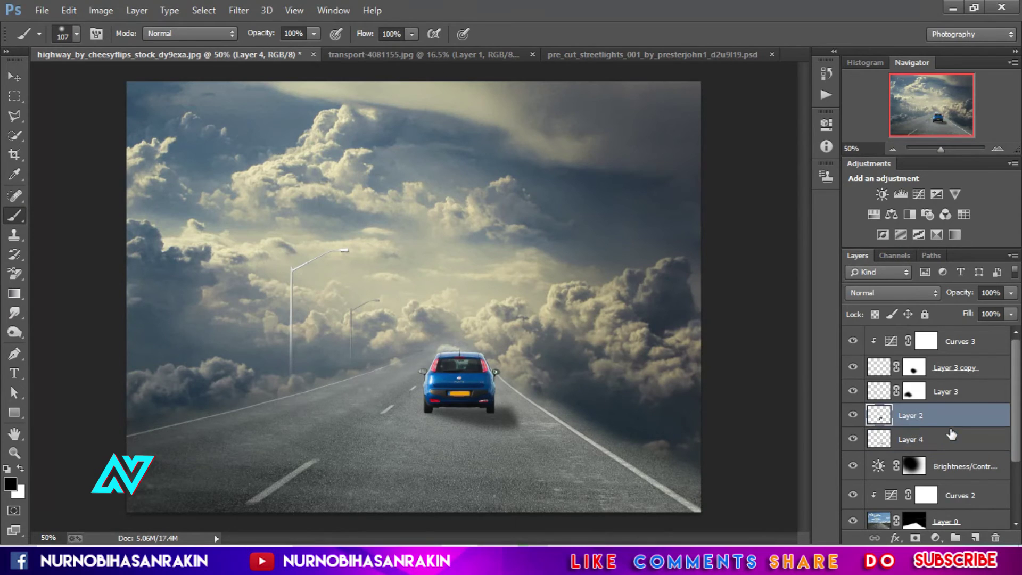
{"action": "left_click", "coordinate": [935, 538]}
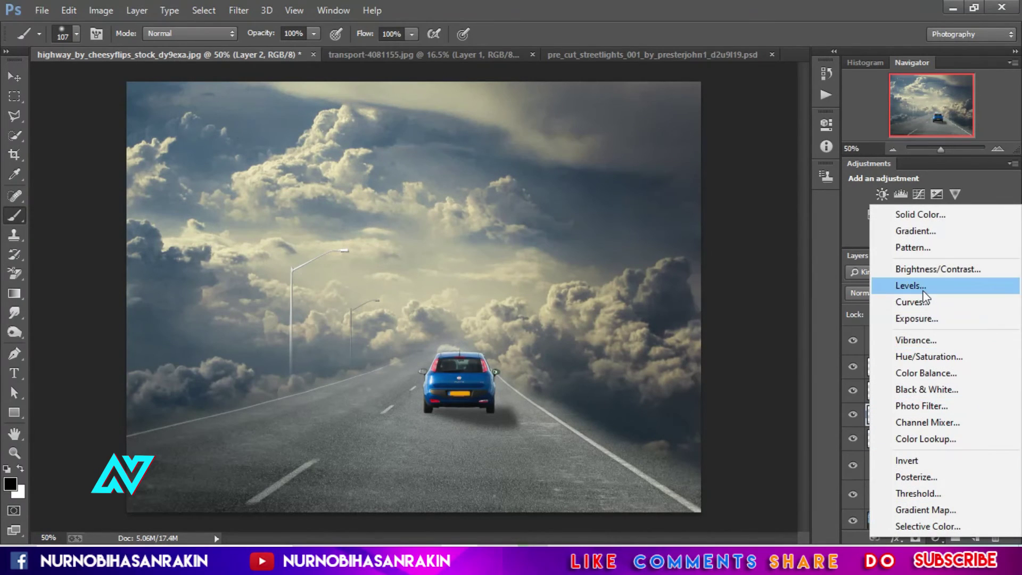
{"action": "left_click", "coordinate": [922, 297]}
{"action": "left_click", "coordinate": [695, 359]}
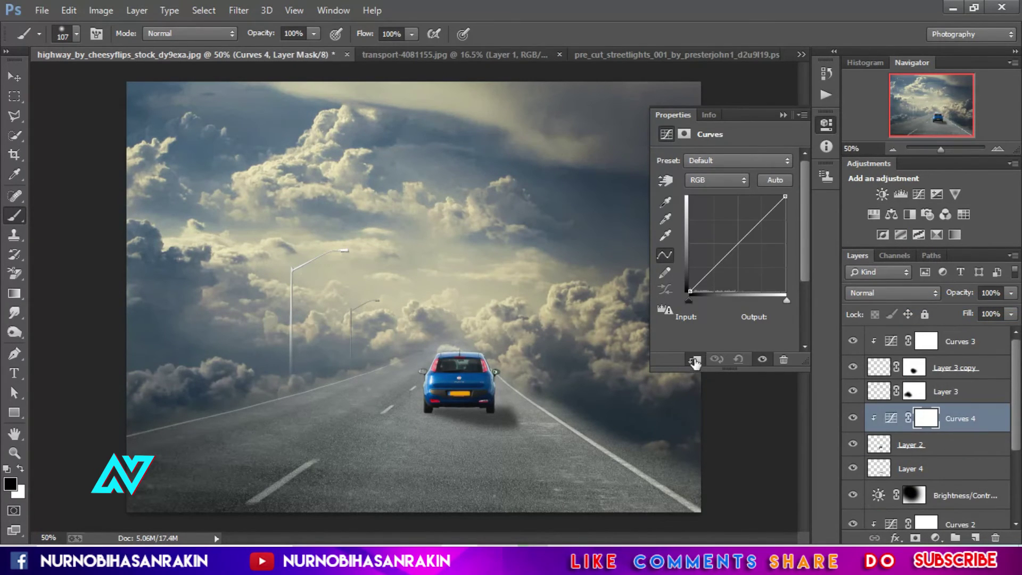
{"action": "left_click_drag", "start_coordinate": [785, 197], "coordinate": [785, 225]}
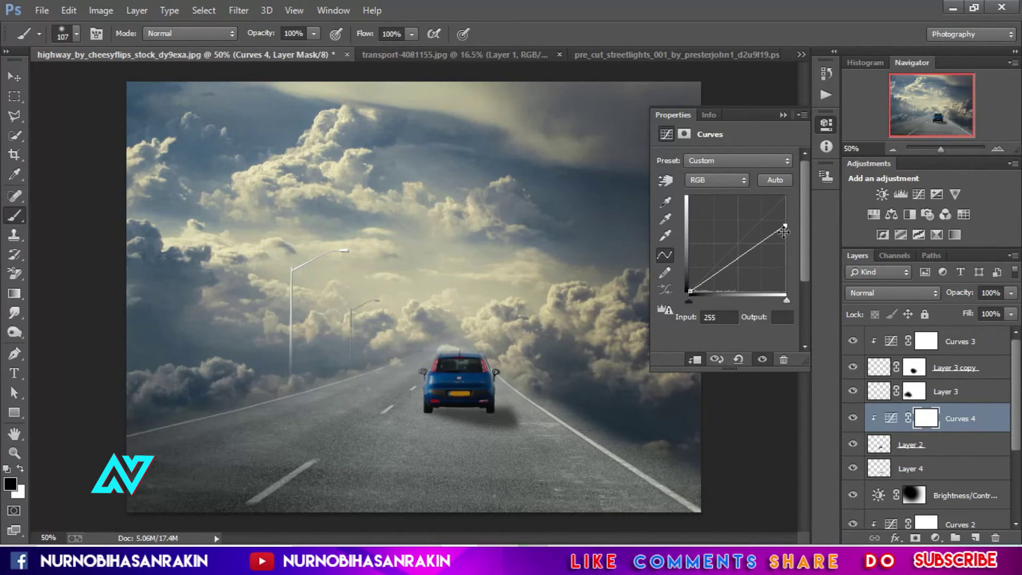
{"action": "left_click_drag", "start_coordinate": [784, 225], "coordinate": [784, 221]}
{"action": "left_click", "coordinate": [780, 114]}
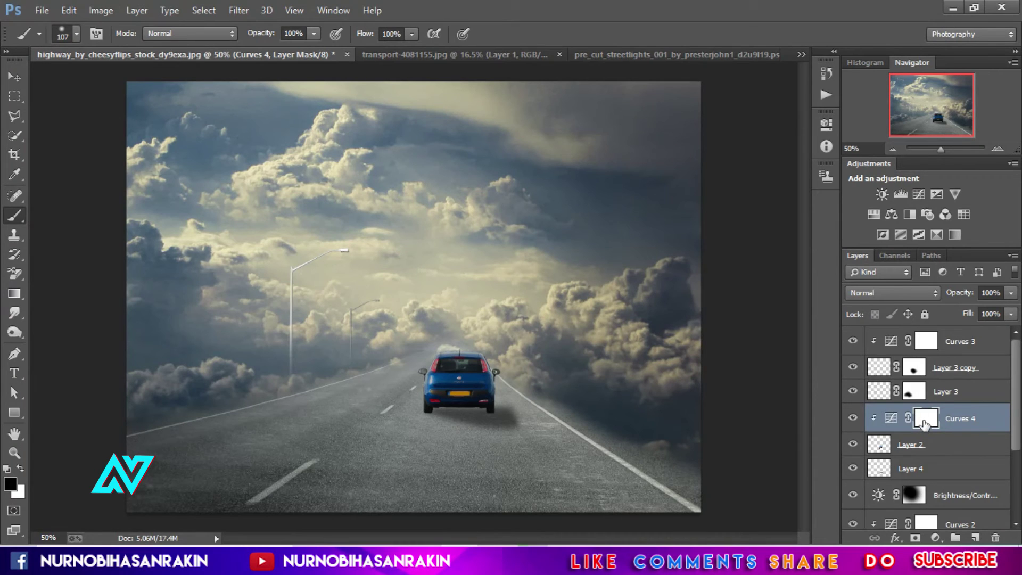
Invert the Curves 4 mask and paint white over the car's rear window, top and right side
{"action": "left_click_drag", "start_coordinate": [924, 424], "coordinate": [924, 426]}
{"action": "key", "text": "ctrl+i"}
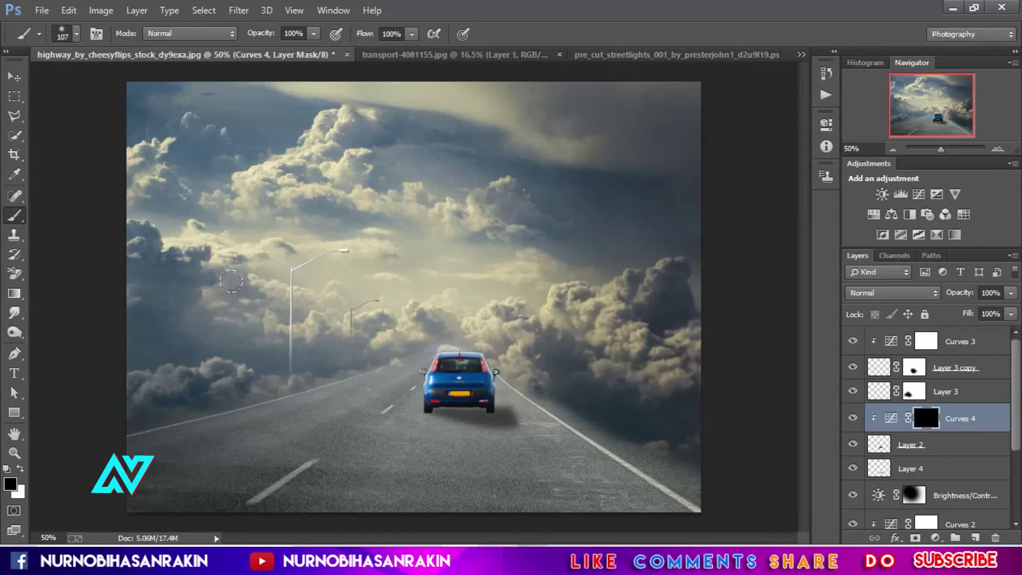
{"action": "left_click", "coordinate": [21, 469]}
{"action": "left_click_drag", "start_coordinate": [451, 378], "coordinate": [448, 365]}
{"action": "left_click_drag", "start_coordinate": [448, 365], "coordinate": [499, 394]}
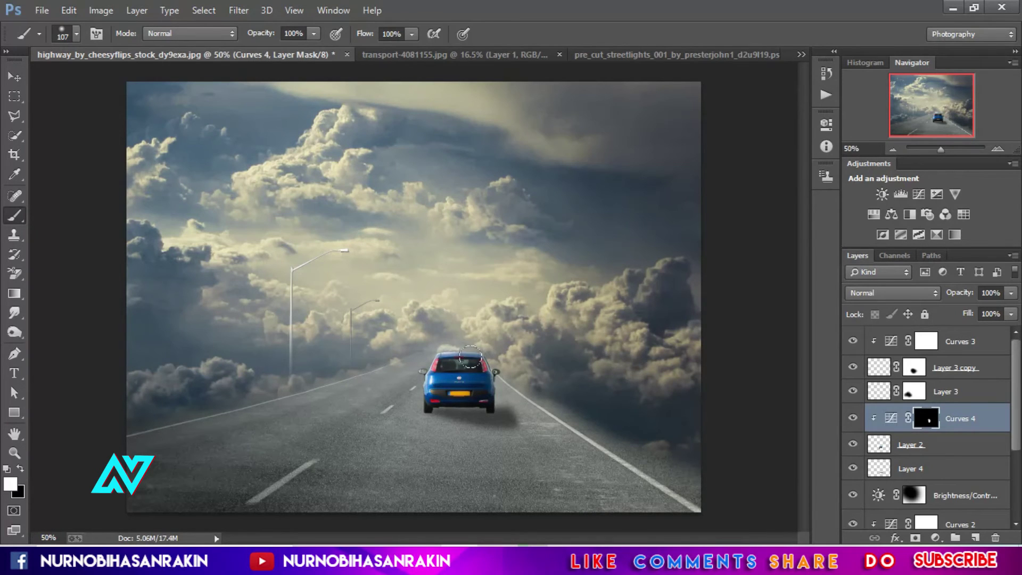
{"action": "left_click_drag", "start_coordinate": [493, 324], "coordinate": [486, 345]}
Add a Vibrance adjustment layer with Vibrance set to -28
{"action": "scroll", "coordinate": [950, 484], "scroll_direction": "down", "scroll_amount": 3}
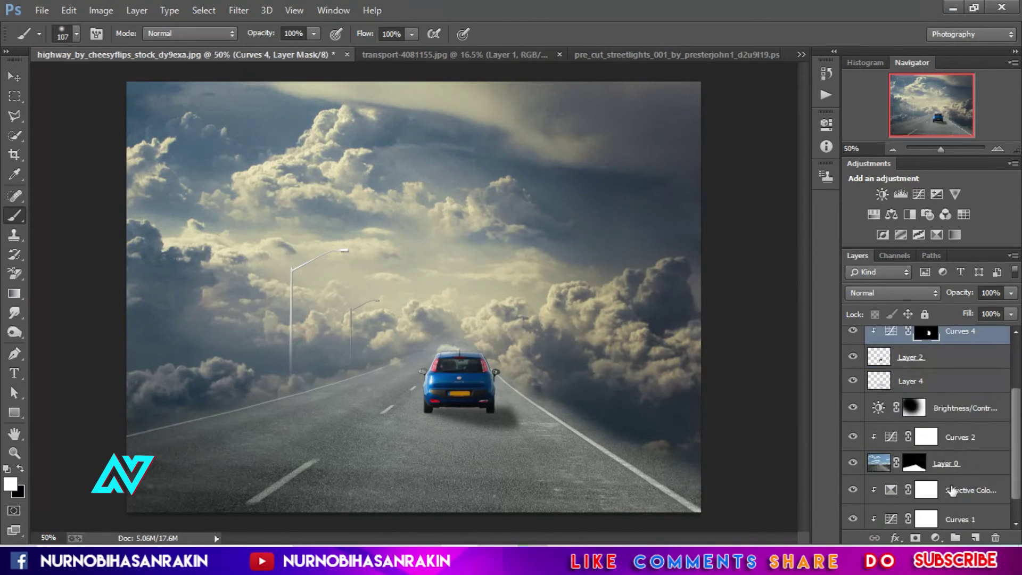
{"action": "scroll", "coordinate": [952, 490], "scroll_direction": "down", "scroll_amount": 1}
{"action": "left_click", "coordinate": [934, 537]}
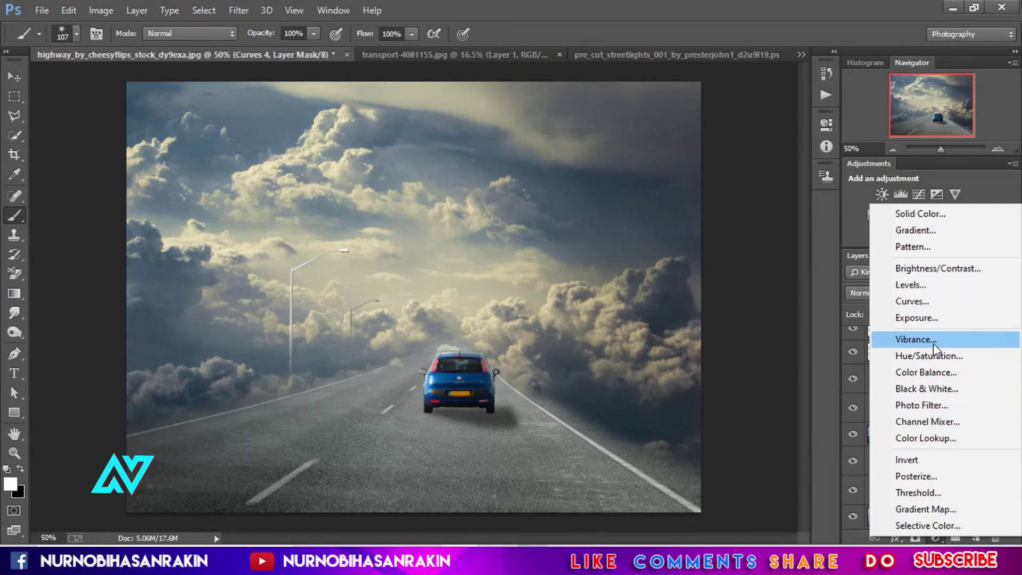
{"action": "left_click", "coordinate": [934, 343]}
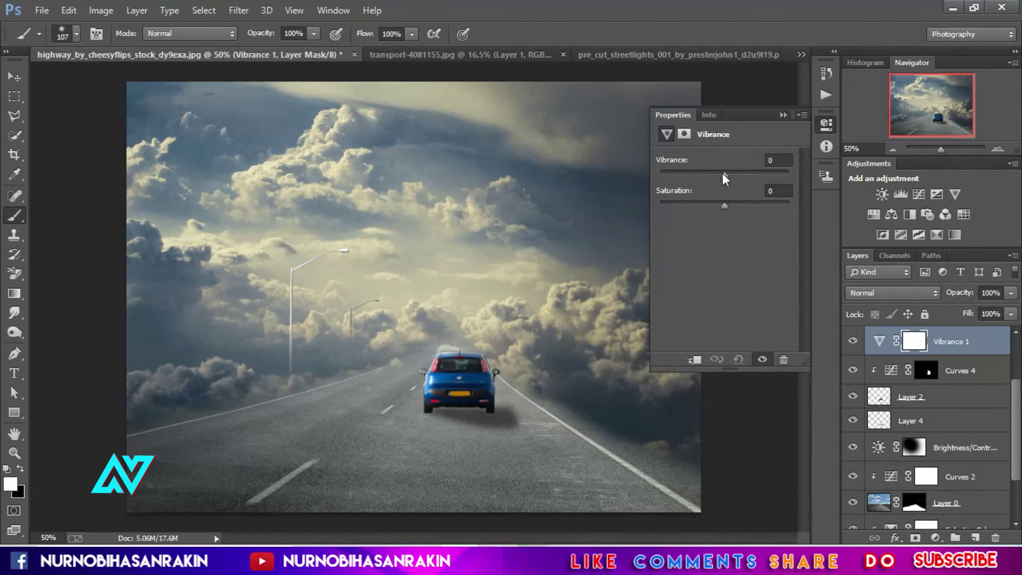
{"action": "left_click_drag", "start_coordinate": [723, 174], "coordinate": [708, 173]}
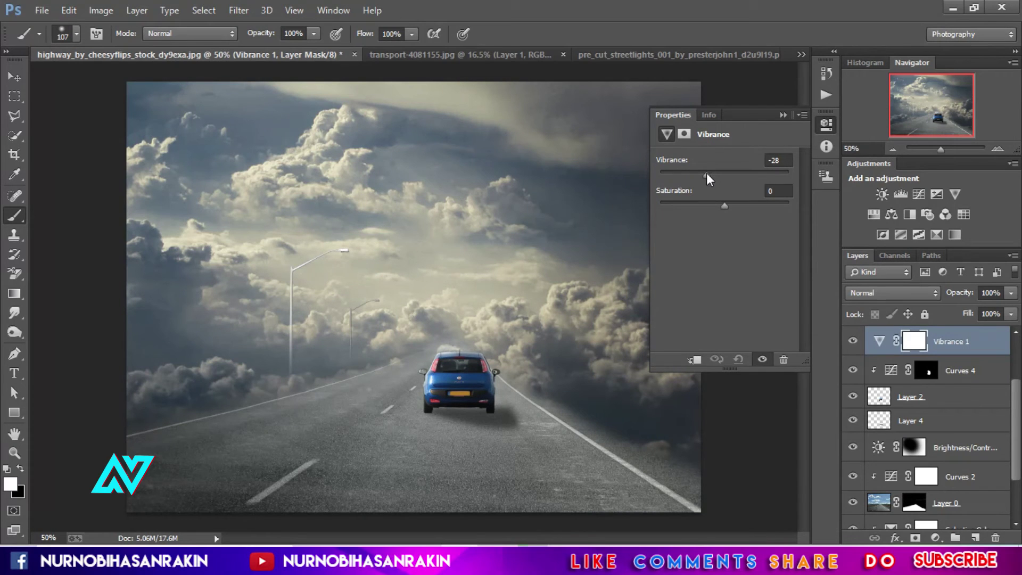
{"action": "left_click", "coordinate": [781, 114]}
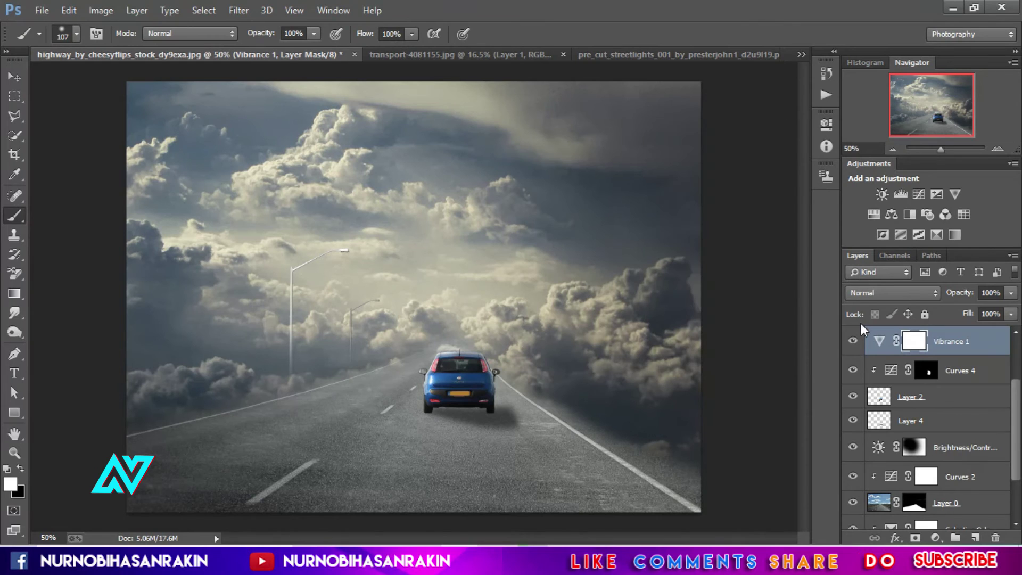
Toggle the Vibrance 1 layer's visibility for a before/after comparison, leaving it on
{"action": "left_click", "coordinate": [852, 343]}
{"action": "left_click", "coordinate": [853, 342]}
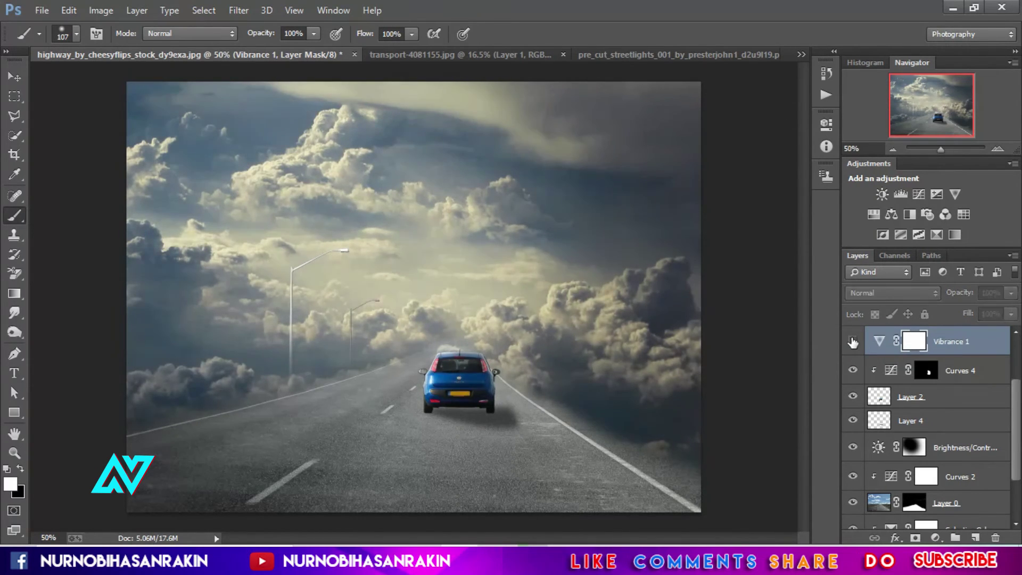
{"action": "left_click", "coordinate": [853, 342]}
{"action": "left_click", "coordinate": [852, 342]}
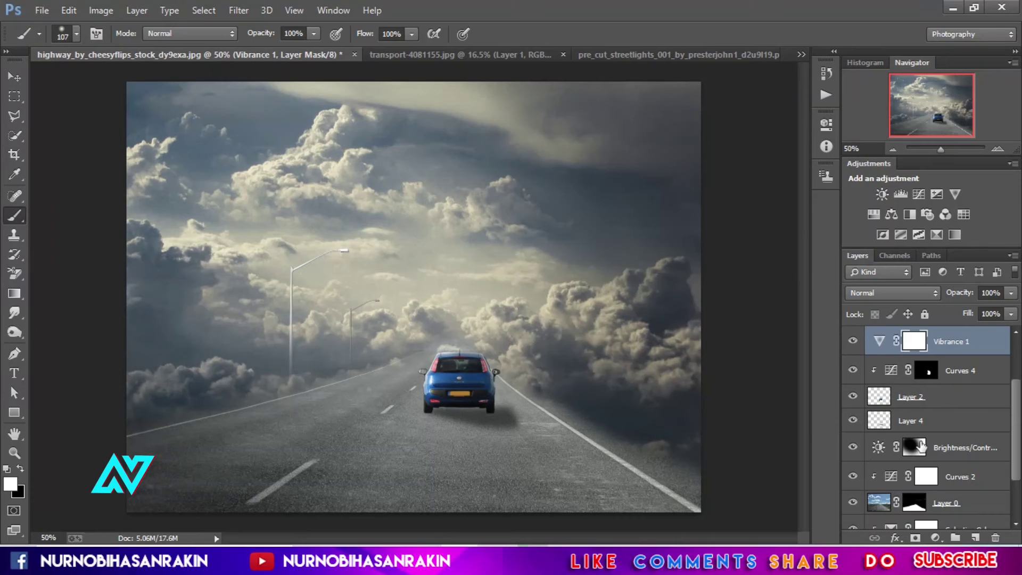
Add a Hue/Saturation layer shifting the Blues to Hue +17, Saturation +41 for a deeper blue car
{"action": "left_click", "coordinate": [937, 538]}
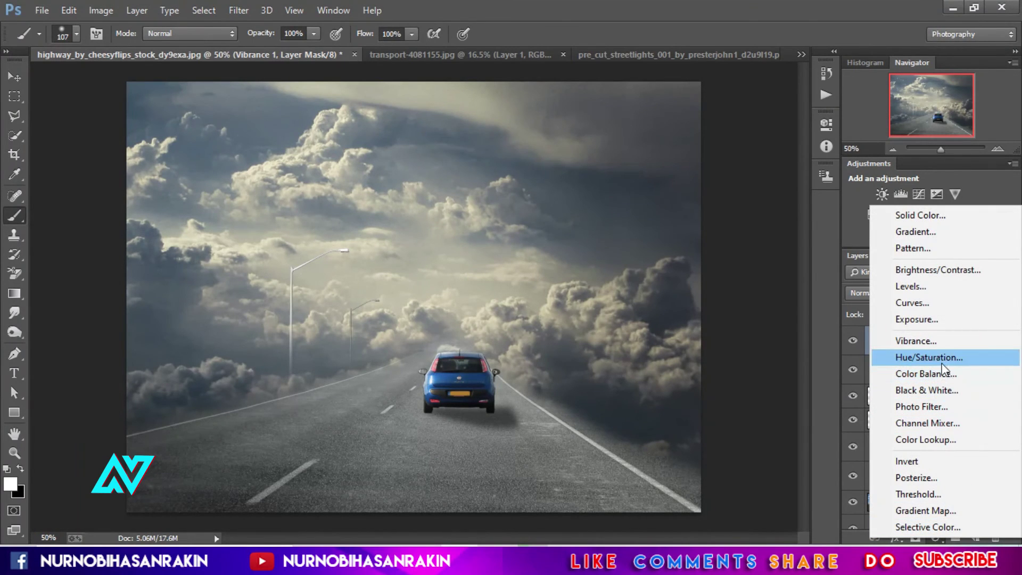
{"action": "left_click", "coordinate": [941, 362]}
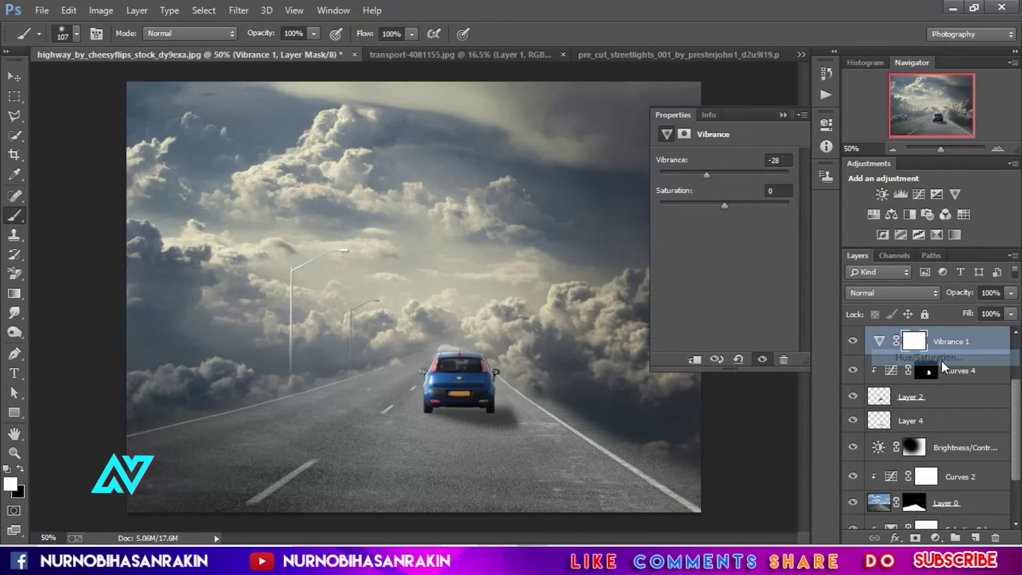
{"action": "left_click", "coordinate": [718, 181]}
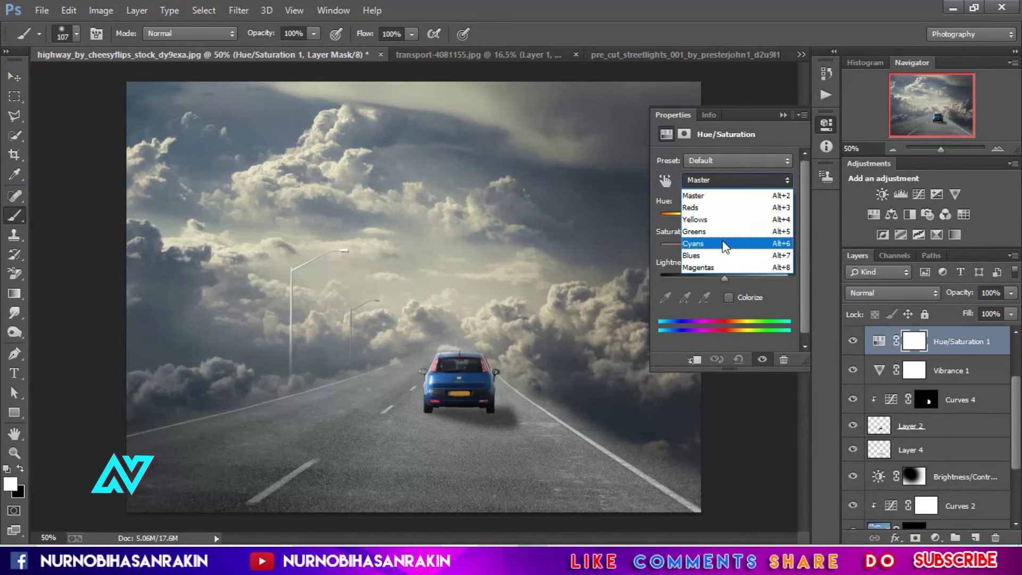
{"action": "left_click", "coordinate": [723, 226]}
{"action": "left_click_drag", "start_coordinate": [724, 216], "coordinate": [743, 218]}
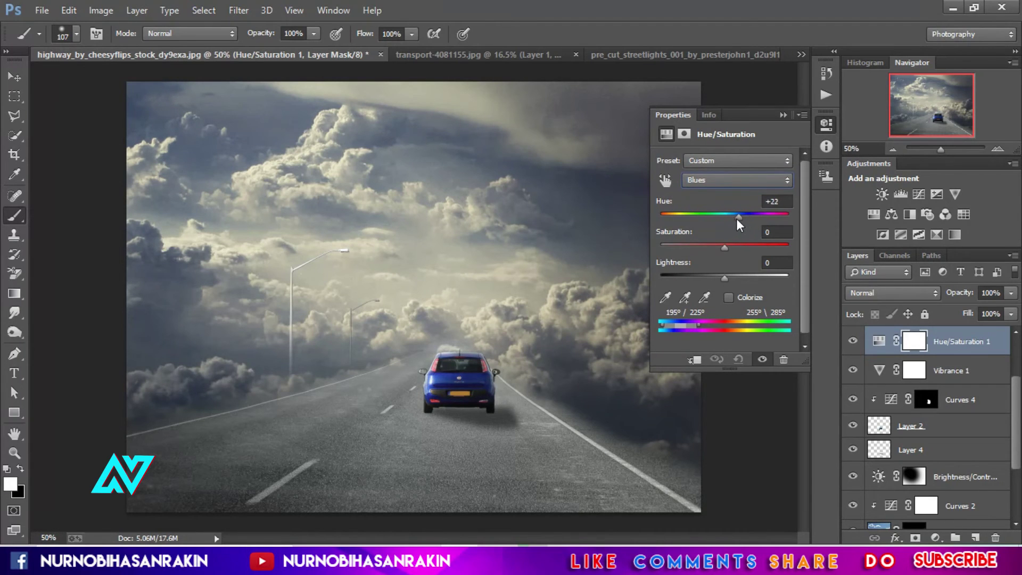
{"action": "mouse_move", "coordinate": [746, 218]}
{"action": "left_mouse_down"}
{"action": "mouse_move", "coordinate": [726, 224]}
{"action": "mouse_move", "coordinate": [753, 248]}
{"action": "mouse_move", "coordinate": [790, 248]}
{"action": "mouse_move", "coordinate": [762, 248]}
{"action": "left_mouse_up"}
{"action": "left_click", "coordinate": [783, 115]}
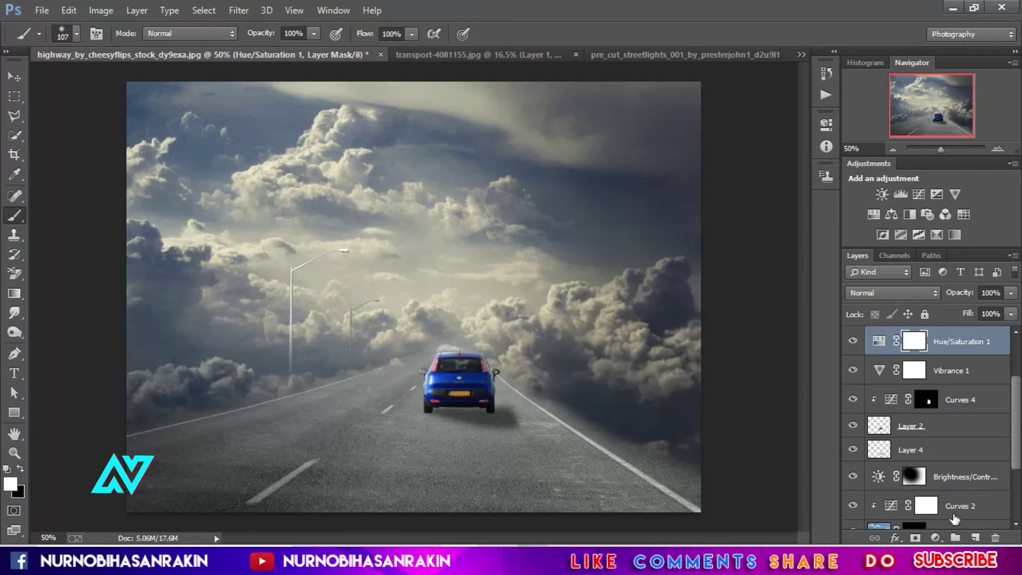
Add a Color Balance layer above Layer 3 with Highlights at -13, +13, +10
{"action": "scroll", "coordinate": [947, 506], "scroll_direction": "up", "scroll_amount": 3}
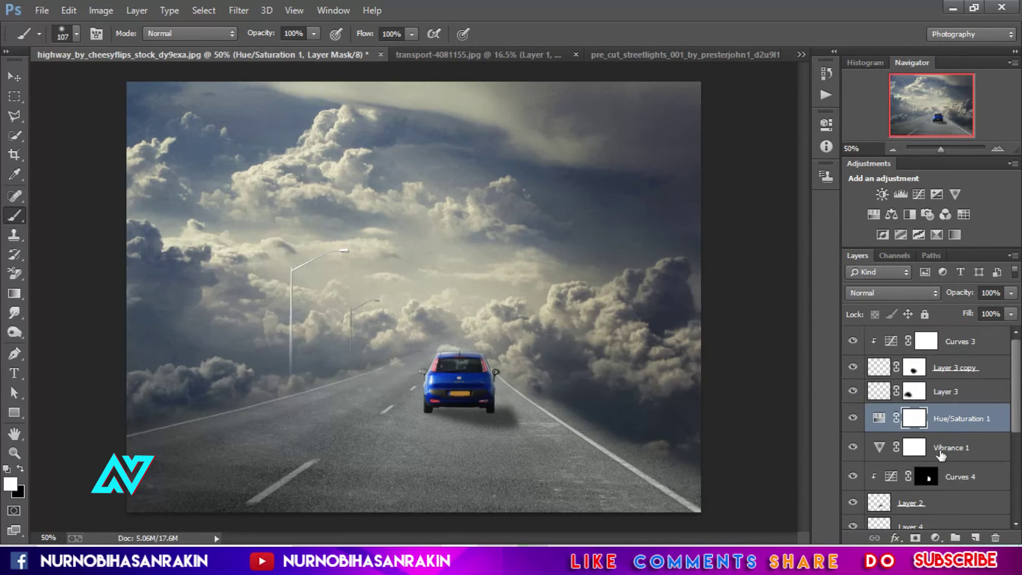
{"action": "left_click", "coordinate": [970, 346]}
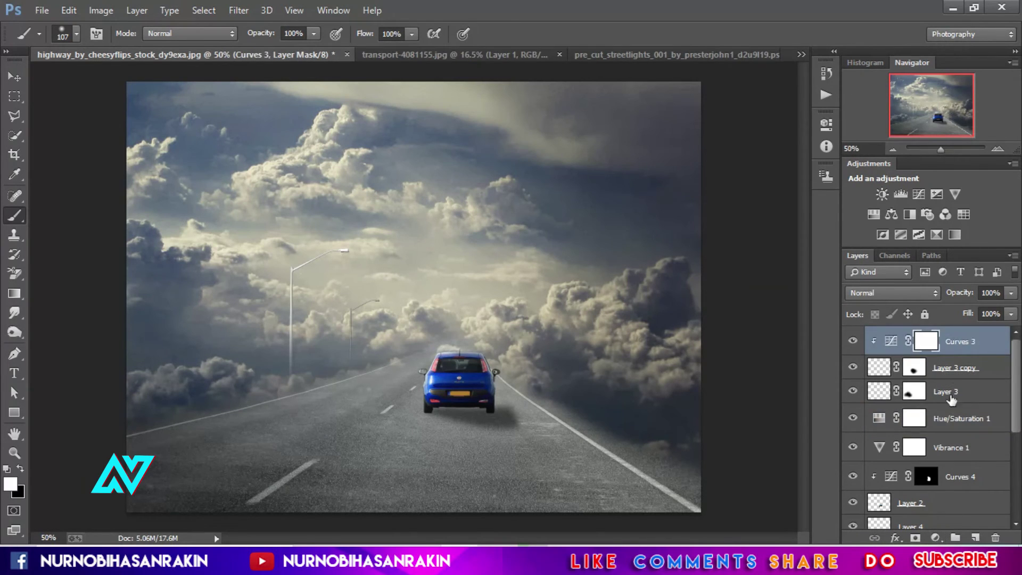
{"action": "left_click", "coordinate": [957, 396]}
{"action": "left_click", "coordinate": [935, 537]}
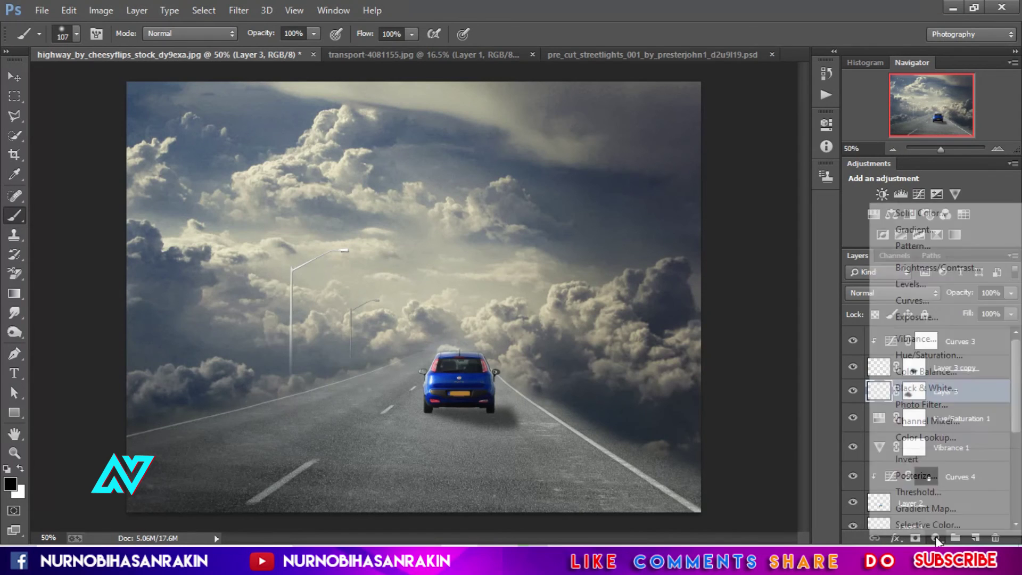
{"action": "left_click", "coordinate": [936, 371]}
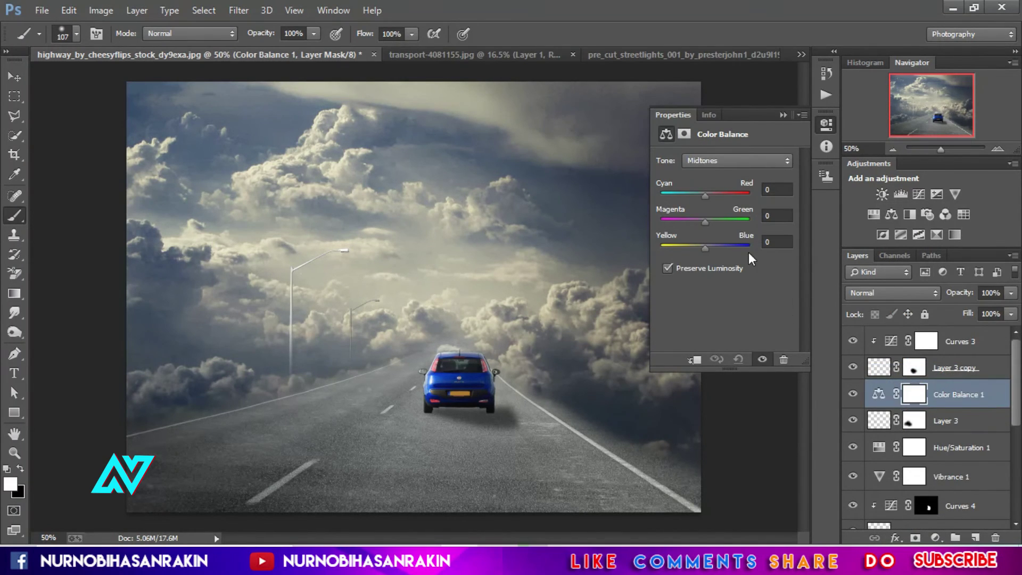
{"action": "left_click", "coordinate": [712, 154]}
{"action": "left_click", "coordinate": [719, 199]}
{"action": "mouse_move", "coordinate": [704, 195]}
{"action": "left_mouse_down"}
{"action": "mouse_move", "coordinate": [698, 222]}
{"action": "mouse_move", "coordinate": [711, 224]}
{"action": "mouse_move", "coordinate": [710, 250]}
{"action": "left_mouse_up"}
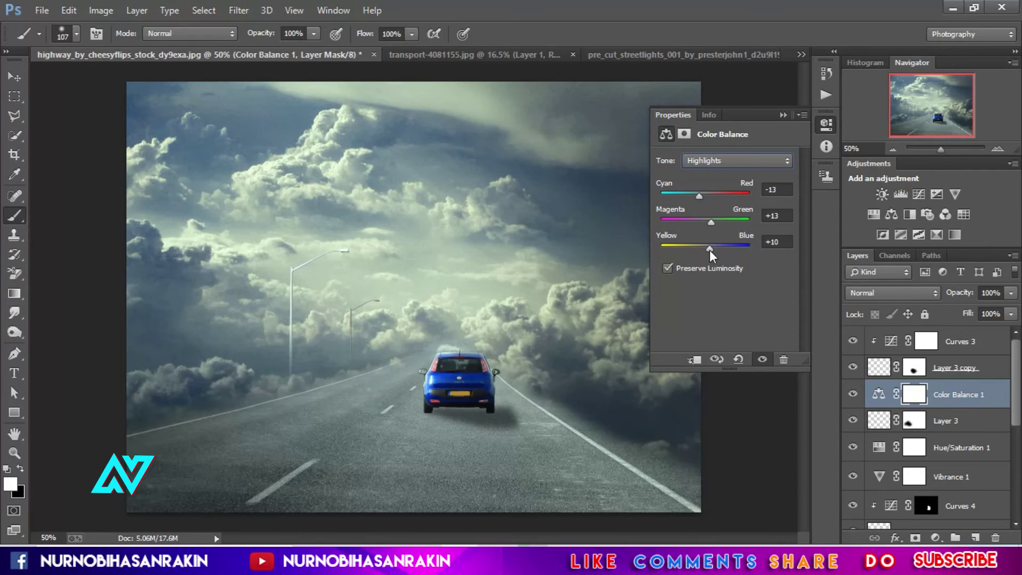
{"action": "left_click", "coordinate": [782, 115]}
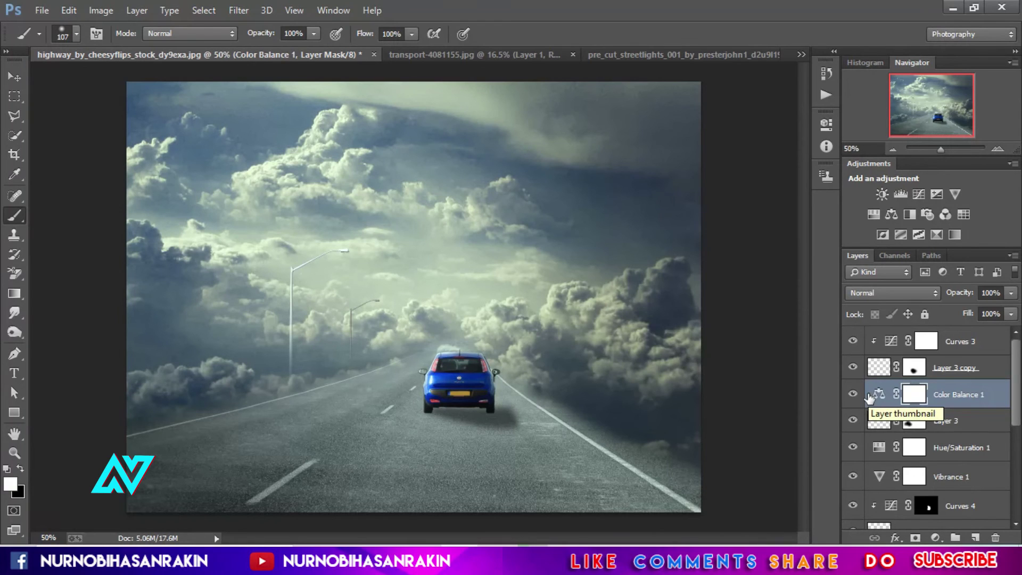
Select all layers and stamp them with Ctrl+Shift+Alt+E into a new merged Layer 5
{"action": "scroll", "coordinate": [932, 367], "scroll_direction": "down", "scroll_amount": 3}
{"action": "scroll", "coordinate": [939, 415], "scroll_direction": "down", "scroll_amount": 2}
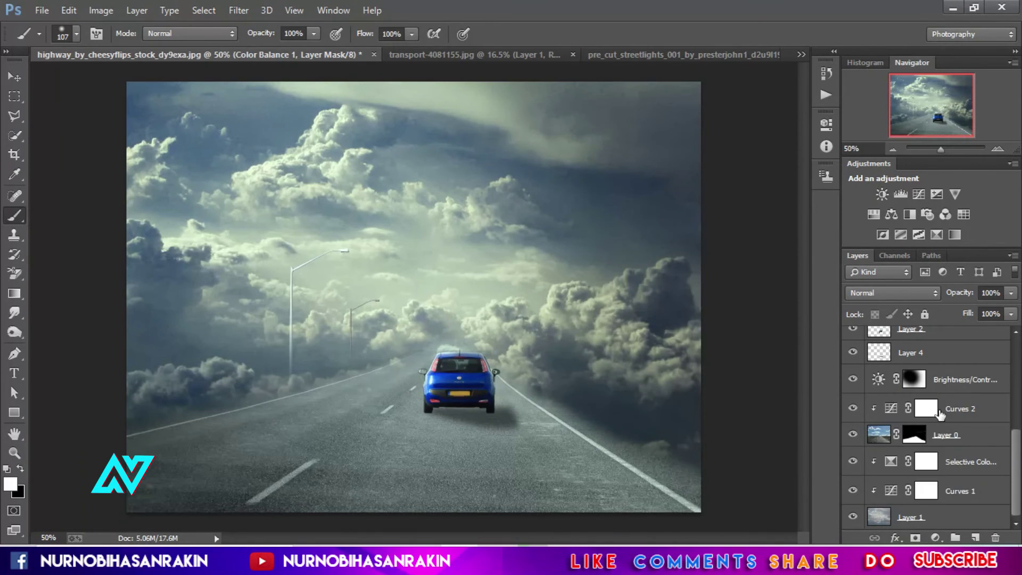
{"action": "key", "text": "x"}
{"action": "left_click", "coordinate": [942, 525], "text": "shift"}
{"action": "scroll", "coordinate": [951, 383], "scroll_direction": "up", "scroll_amount": 5}
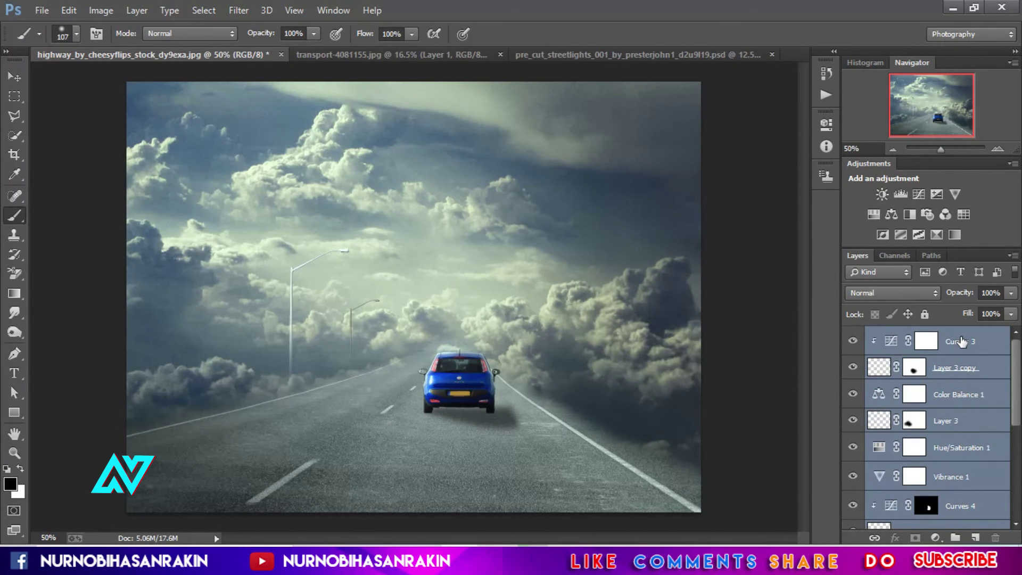
{"action": "key", "text": "ctrl+alt+shift+e"}
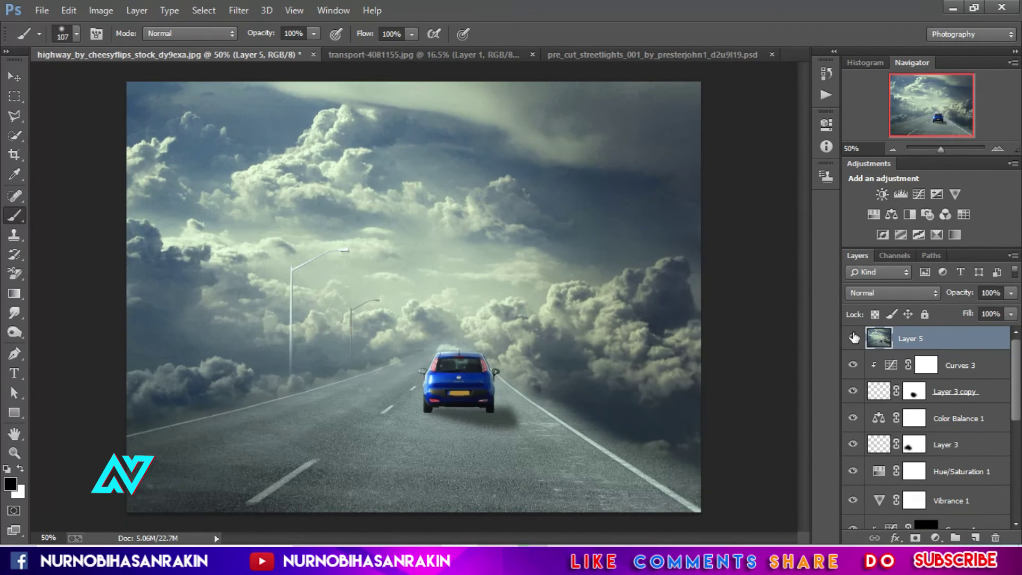
Open the Camera Raw filter on Layer 5 and cool Temperature to -8 and Tint to -15
{"action": "left_click", "coordinate": [234, 11]}
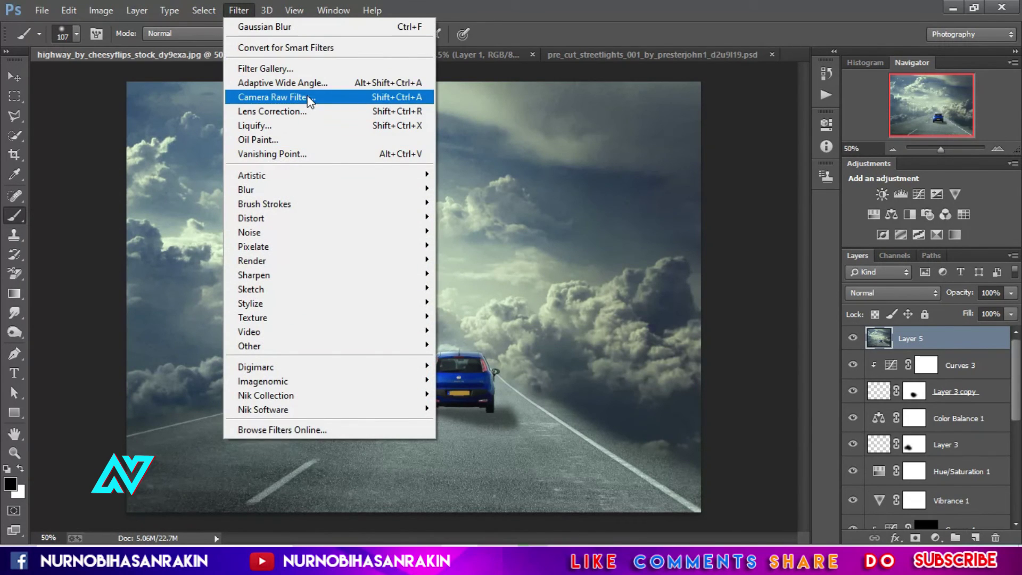
{"action": "left_click", "coordinate": [307, 95]}
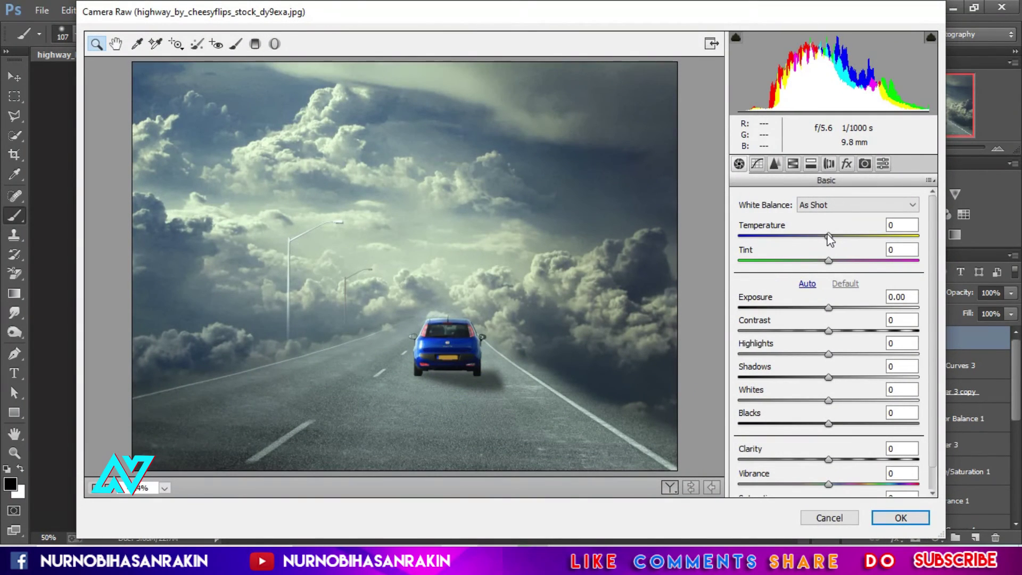
{"action": "left_click_drag", "start_coordinate": [826, 235], "coordinate": [817, 235]}
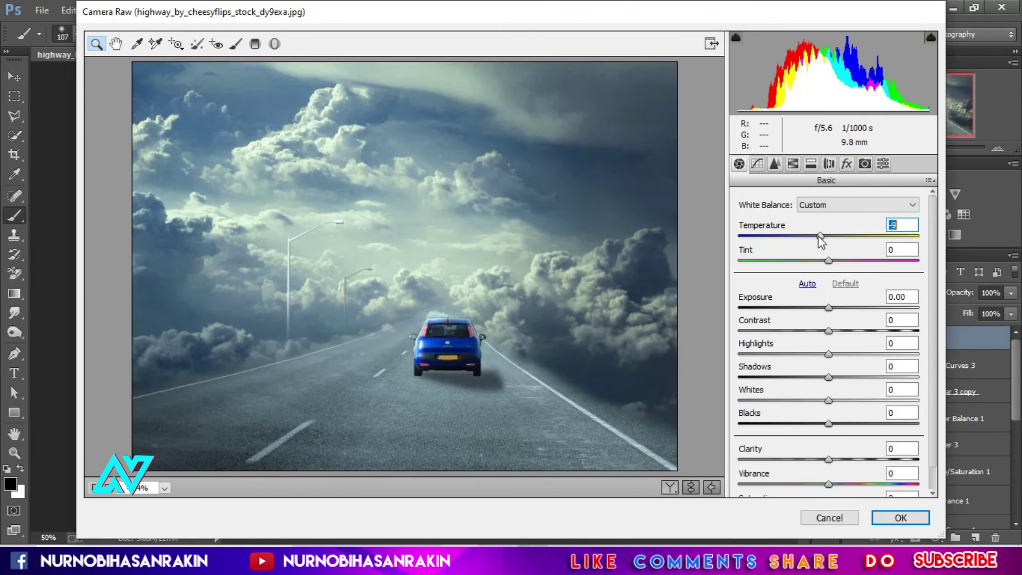
{"action": "left_click_drag", "start_coordinate": [818, 236], "coordinate": [817, 267]}
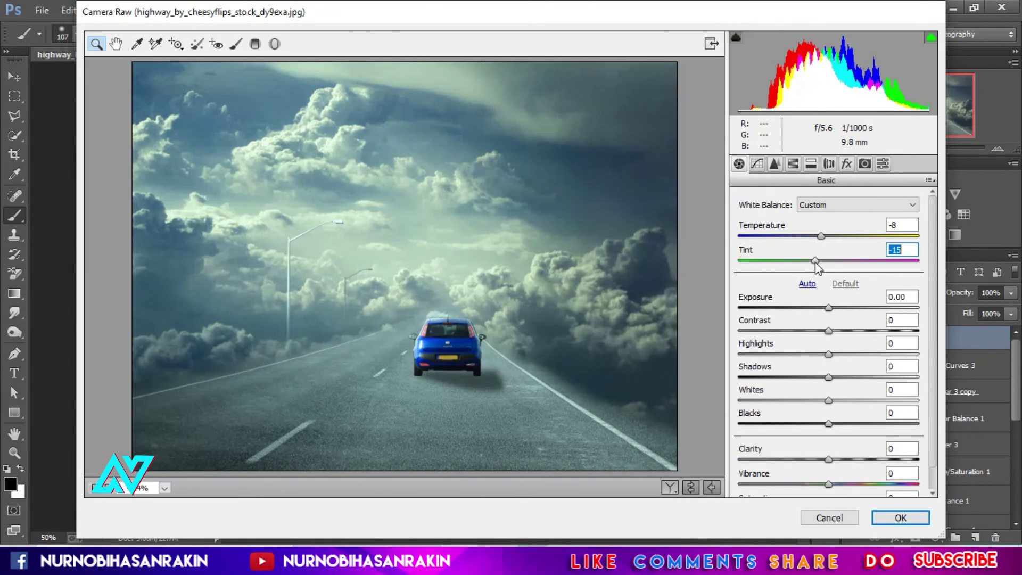
Set Basic tones: Highlights -74, Shadows -11, Whites -22, and Vibrance +8
{"action": "mouse_move", "coordinate": [828, 308]}
{"action": "left_mouse_down"}
{"action": "mouse_move", "coordinate": [843, 331]}
{"action": "mouse_move", "coordinate": [813, 354]}
{"action": "mouse_move", "coordinate": [761, 353]}
{"action": "left_mouse_up"}
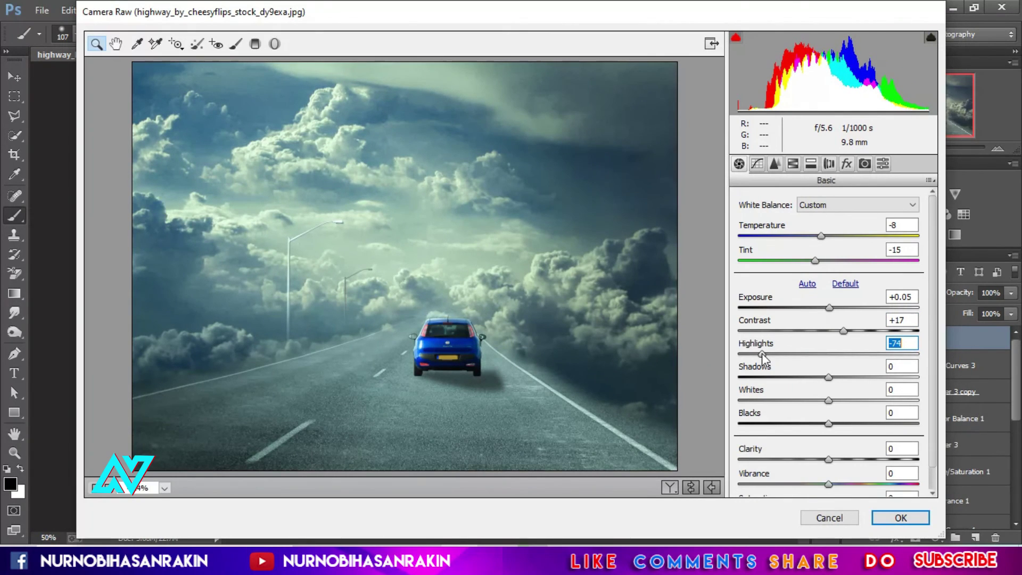
{"action": "mouse_move", "coordinate": [828, 377]}
{"action": "left_mouse_down"}
{"action": "mouse_move", "coordinate": [808, 377]}
{"action": "mouse_move", "coordinate": [818, 377]}
{"action": "mouse_move", "coordinate": [809, 400]}
{"action": "left_mouse_up"}
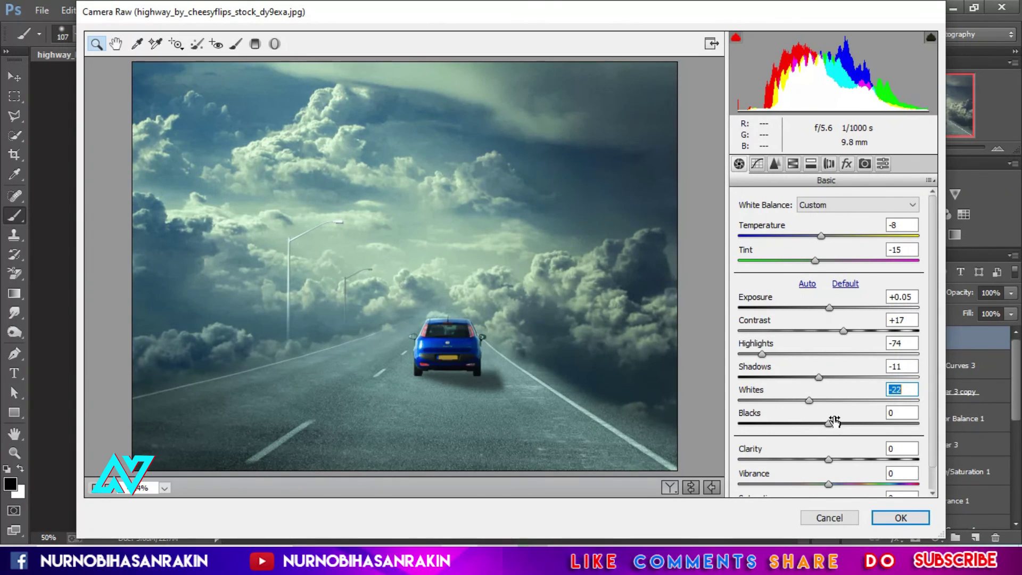
{"action": "scroll", "coordinate": [833, 455], "scroll_direction": "down", "scroll_amount": 1}
{"action": "left_click_drag", "start_coordinate": [828, 460], "coordinate": [835, 460]}
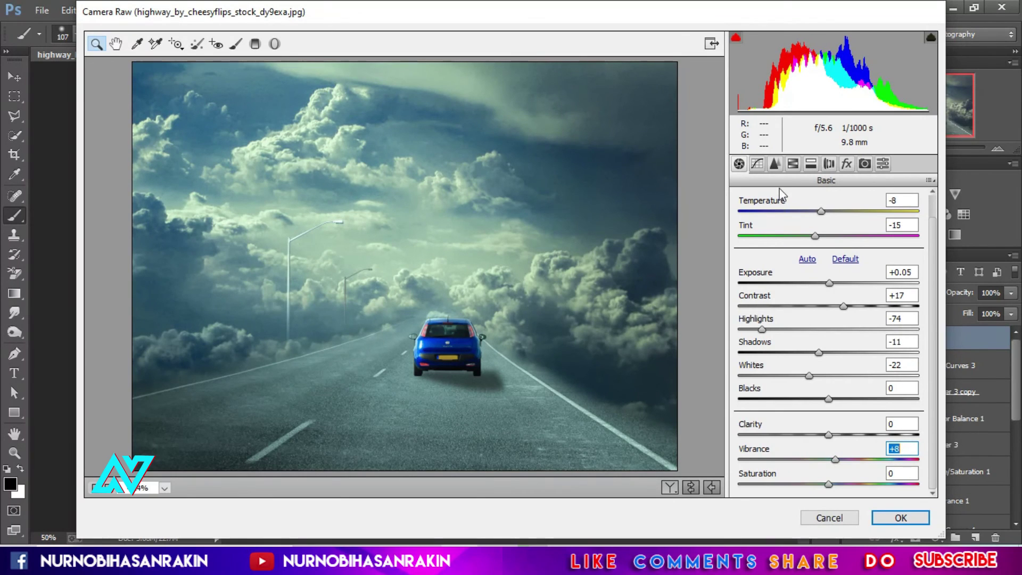
{"action": "left_click", "coordinate": [774, 164]}
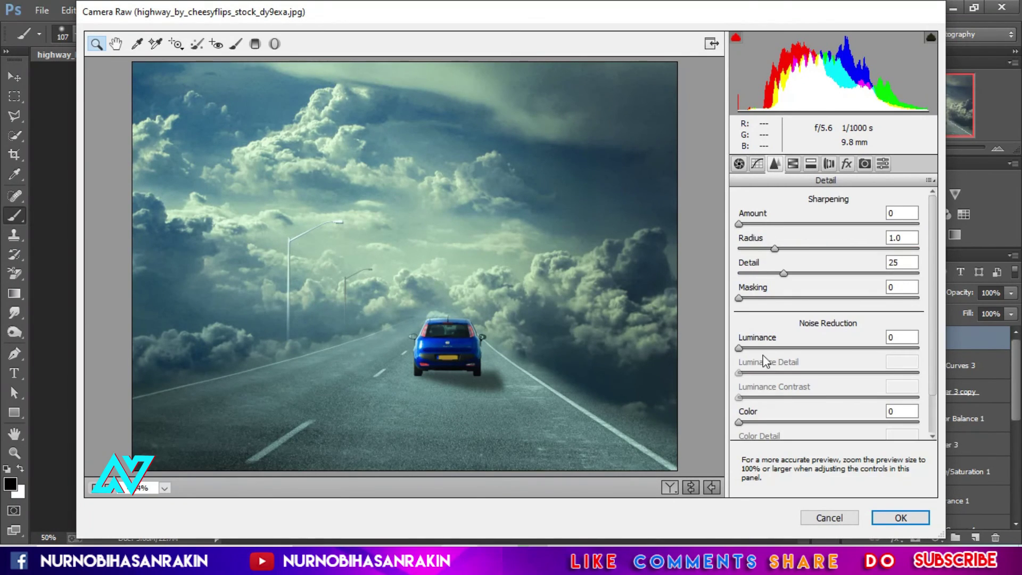
Set Luminance noise reduction to 80 with detail 71, and raise the tone curve's black point slightly
{"action": "left_click_drag", "start_coordinate": [738, 347], "coordinate": [882, 356]}
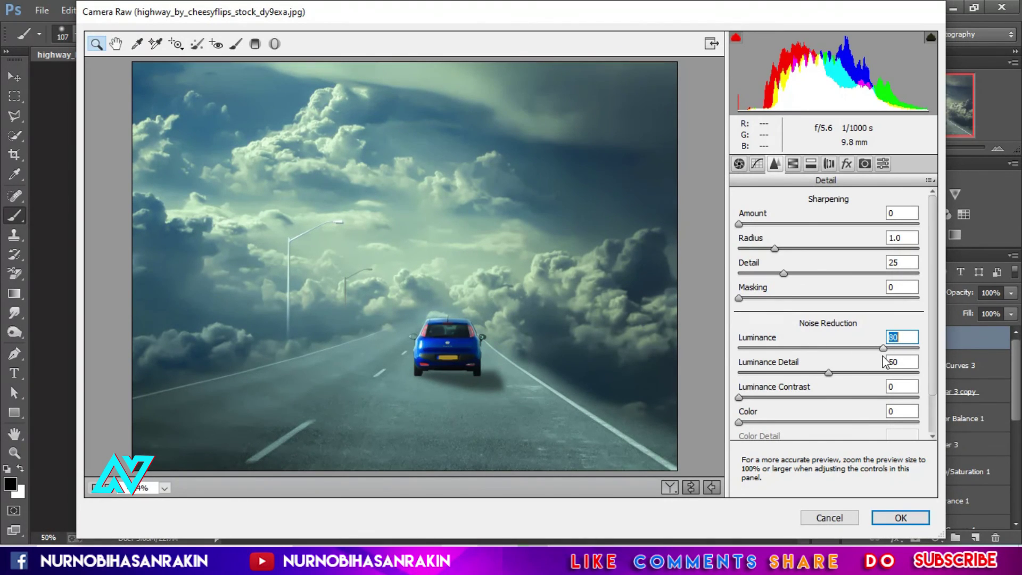
{"action": "left_click_drag", "start_coordinate": [828, 373], "coordinate": [868, 375]}
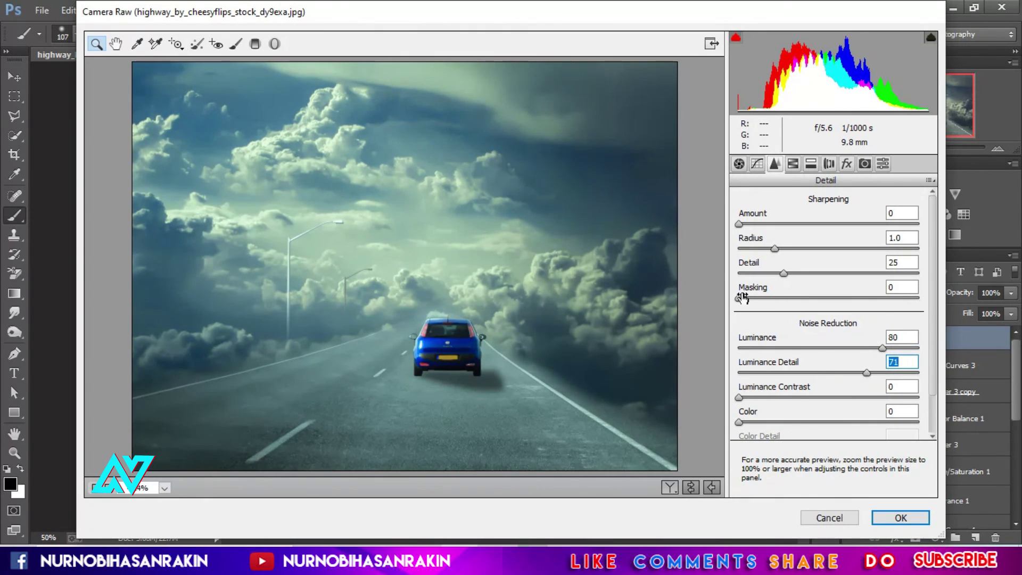
{"action": "left_click", "coordinate": [756, 163]}
{"action": "mouse_move", "coordinate": [738, 452]}
{"action": "left_mouse_down"}
{"action": "mouse_move", "coordinate": [751, 453]}
{"action": "mouse_move", "coordinate": [741, 454]}
{"action": "left_mouse_up"}
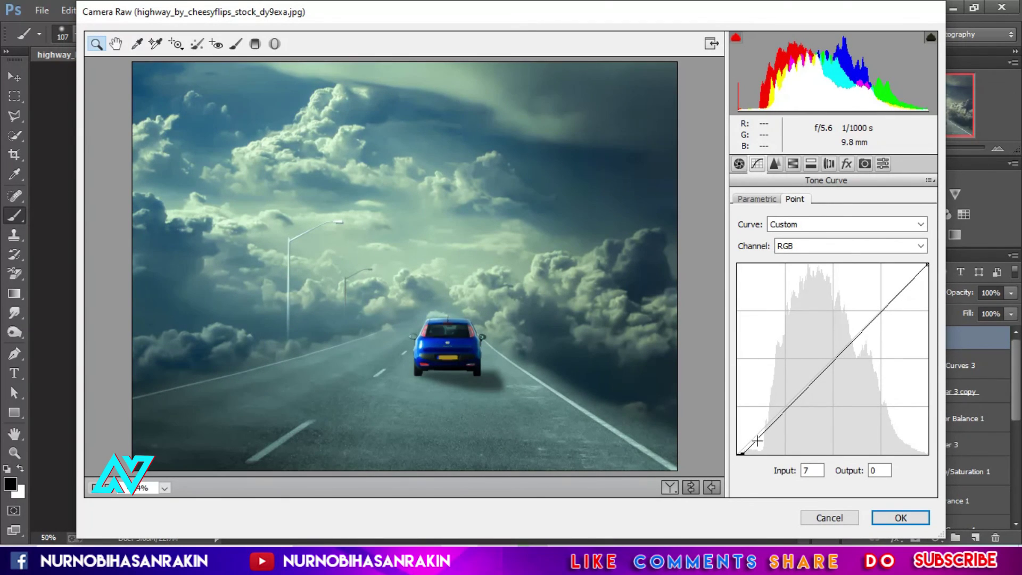
Set the Blues in HSL to Hue -24, Saturation +46 and Luminance -17
{"action": "left_click", "coordinate": [792, 165]}
{"action": "left_click", "coordinate": [743, 222]}
{"action": "mouse_move", "coordinate": [833, 394]}
{"action": "left_mouse_down"}
{"action": "mouse_move", "coordinate": [794, 393]}
{"action": "mouse_move", "coordinate": [810, 401]}
{"action": "left_mouse_up"}
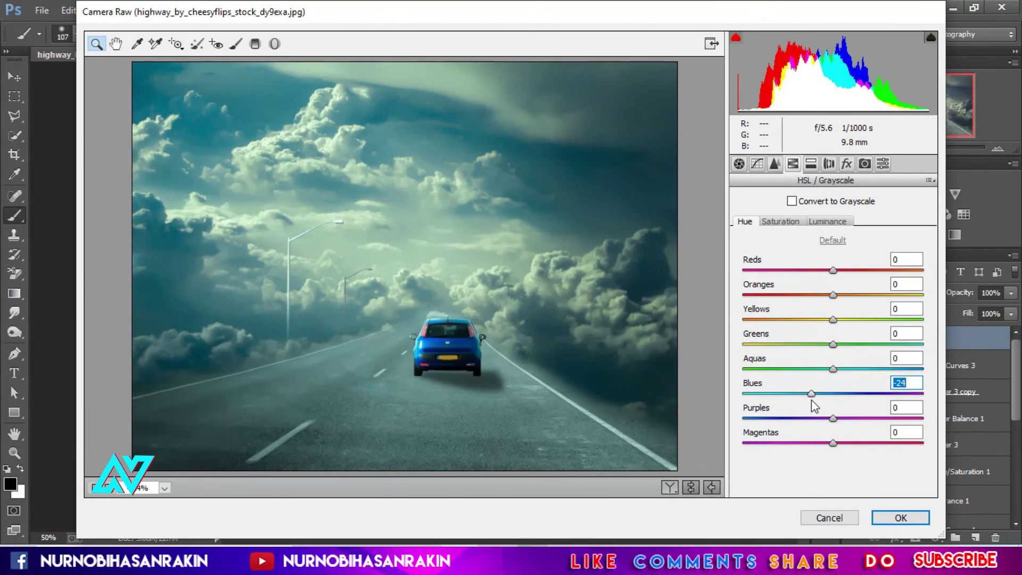
{"action": "left_click", "coordinate": [788, 222]}
{"action": "mouse_move", "coordinate": [833, 394]}
{"action": "left_mouse_down"}
{"action": "mouse_move", "coordinate": [874, 395]}
{"action": "mouse_move", "coordinate": [879, 404]}
{"action": "mouse_move", "coordinate": [818, 394]}
{"action": "left_mouse_up"}
{"action": "left_click", "coordinate": [827, 222]}
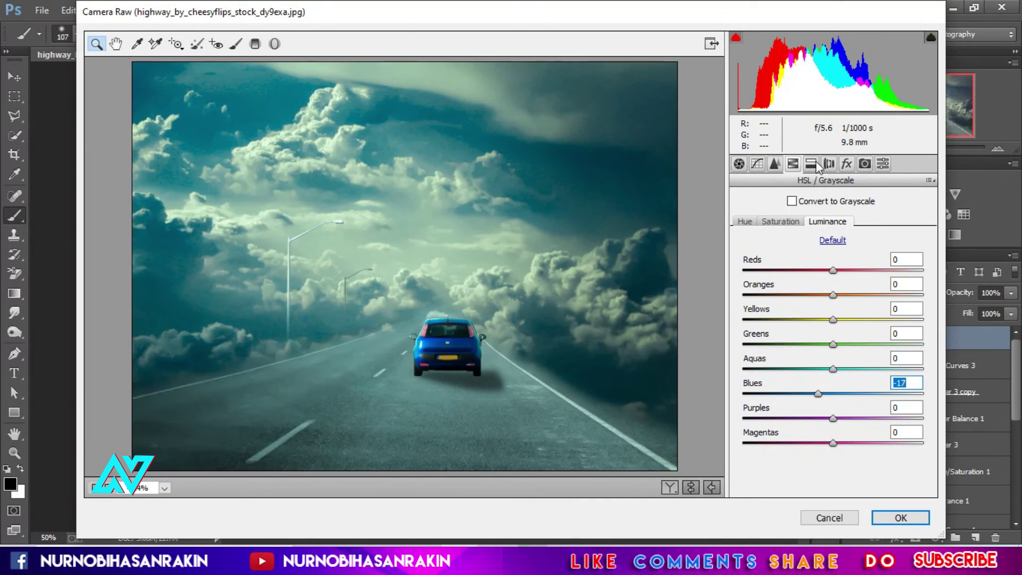
Add a post-crop vignette with Amount -28 in the Effects settings
{"action": "left_click", "coordinate": [846, 164]}
{"action": "left_click_drag", "start_coordinate": [834, 358], "coordinate": [818, 357]}
{"action": "mouse_move", "coordinate": [812, 359]}
{"action": "left_mouse_down"}
{"action": "mouse_move", "coordinate": [811, 383]}
{"action": "mouse_move", "coordinate": [822, 384]}
{"action": "mouse_move", "coordinate": [820, 362]}
{"action": "left_mouse_up"}
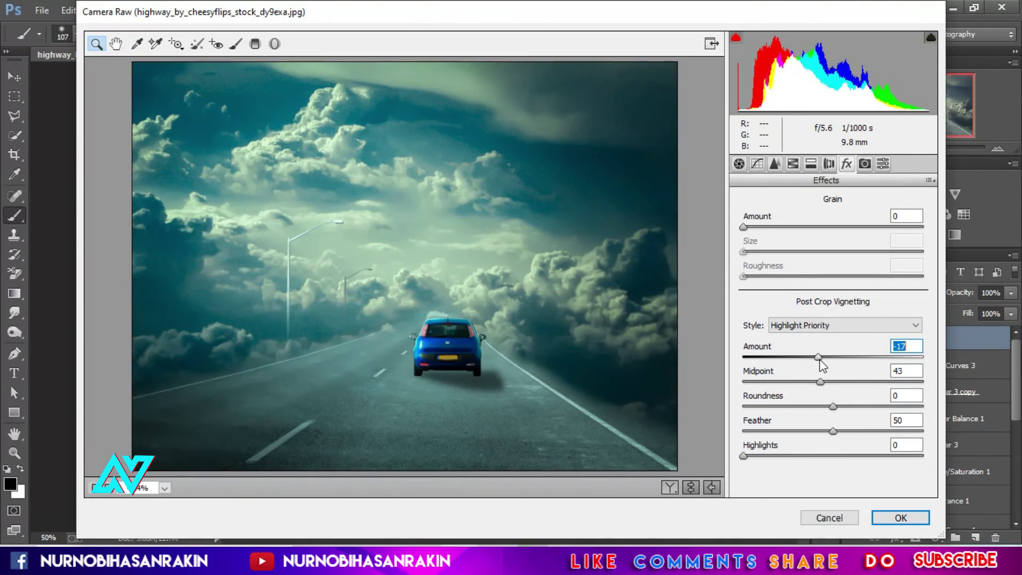
Apply the Camera Raw grade with vignette -17, midpoint 43, then toggle Layer 5 to compare
{"action": "left_click", "coordinate": [901, 517]}
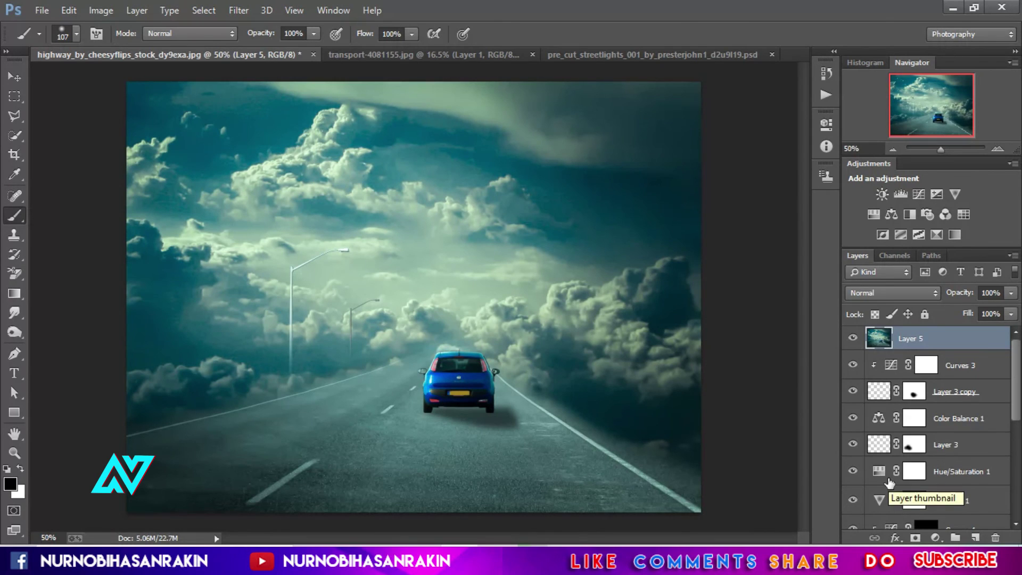
{"action": "left_click", "coordinate": [853, 338]}
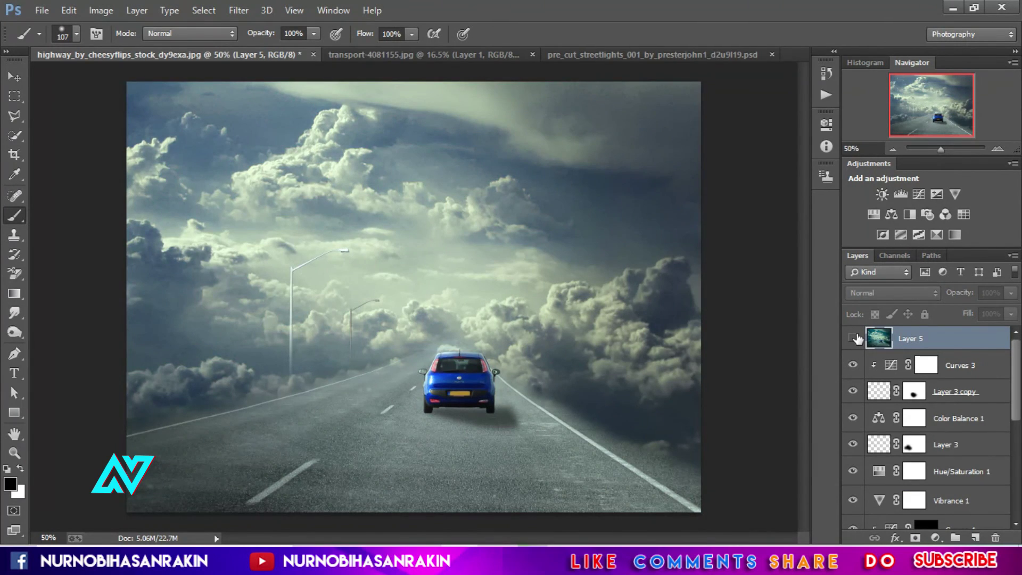
{"action": "left_click", "coordinate": [853, 338]}
{"action": "left_click", "coordinate": [854, 337]}
{"action": "left_click", "coordinate": [854, 337]}
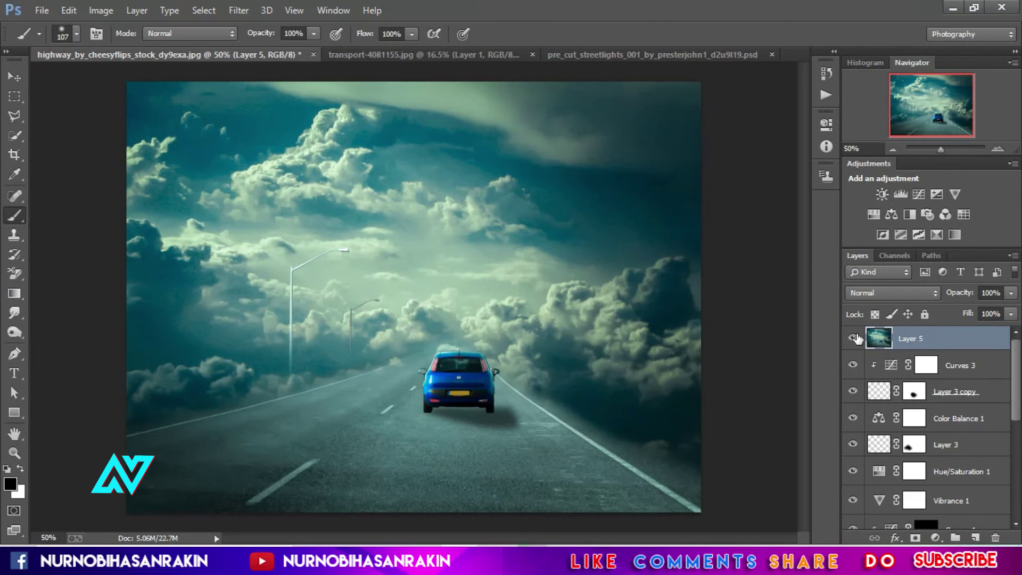